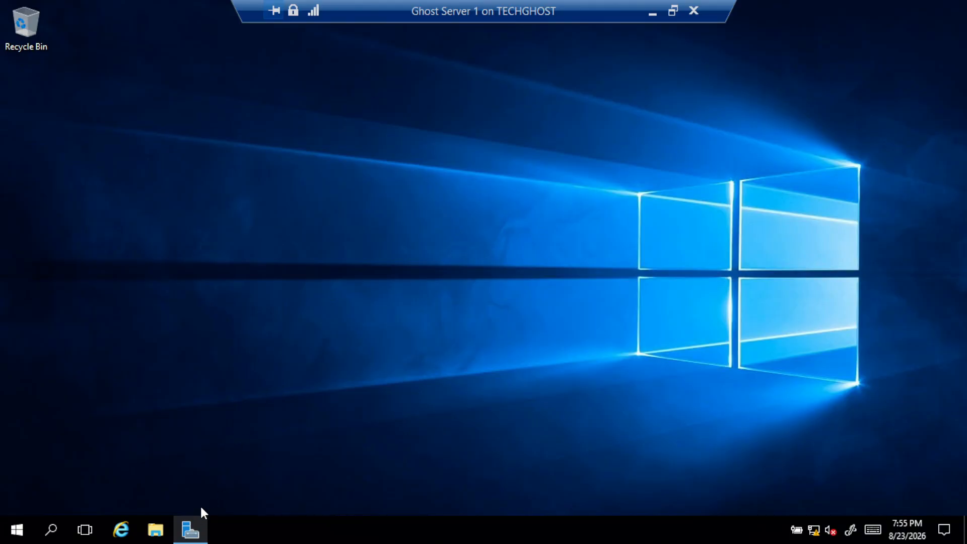
Maximize Server Manager and launch Active Directory Users and Computers from its Tools menu
{"action": "left_click", "coordinate": [192, 526]}
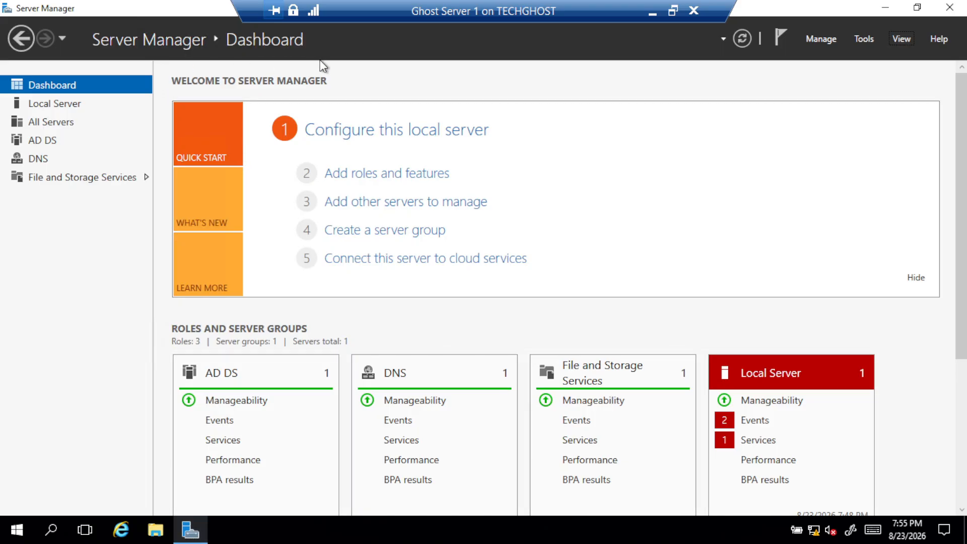
{"action": "left_click", "coordinate": [919, 9]}
{"action": "left_click", "coordinate": [592, 82]}
{"action": "left_click", "coordinate": [854, 38]}
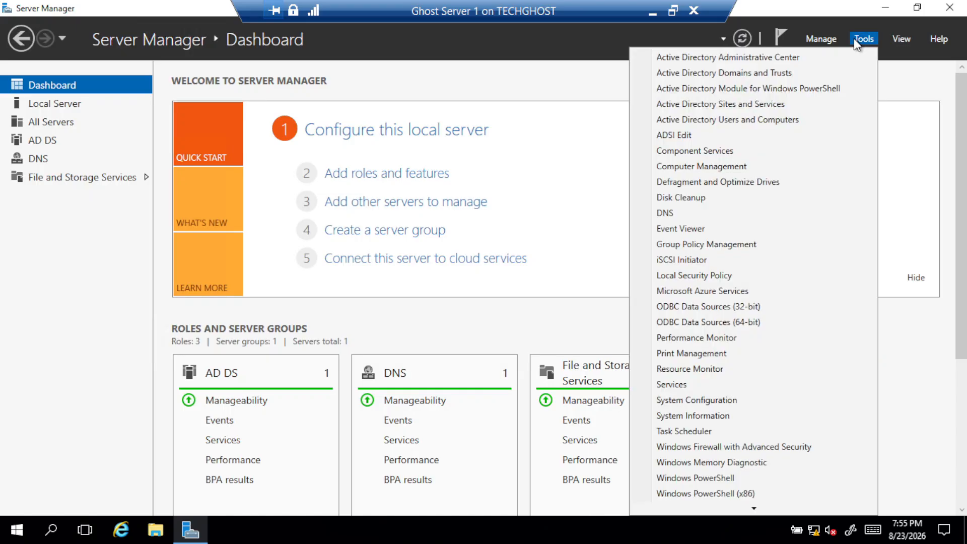
{"action": "left_click", "coordinate": [716, 121]}
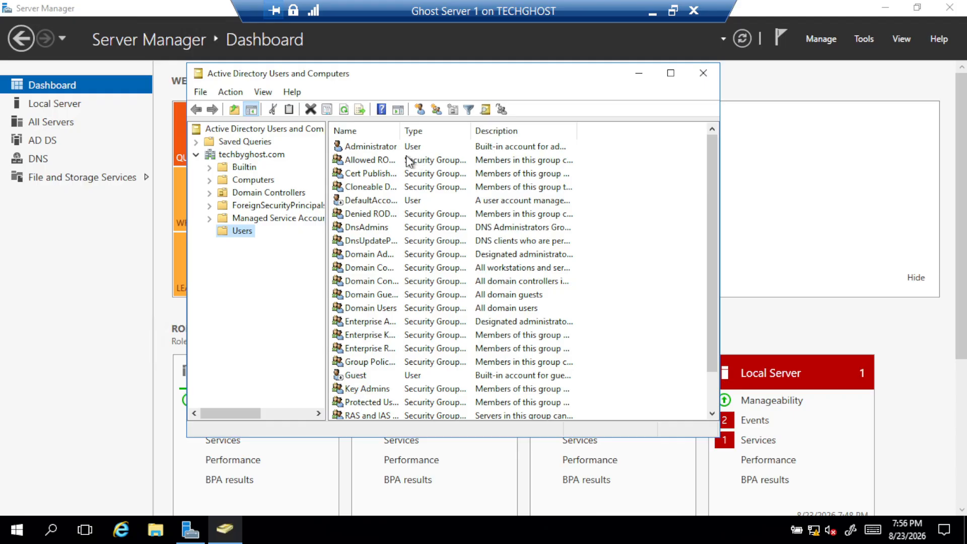
{"action": "scroll", "coordinate": [409, 166], "scroll_direction": "down", "scroll_amount": 1}
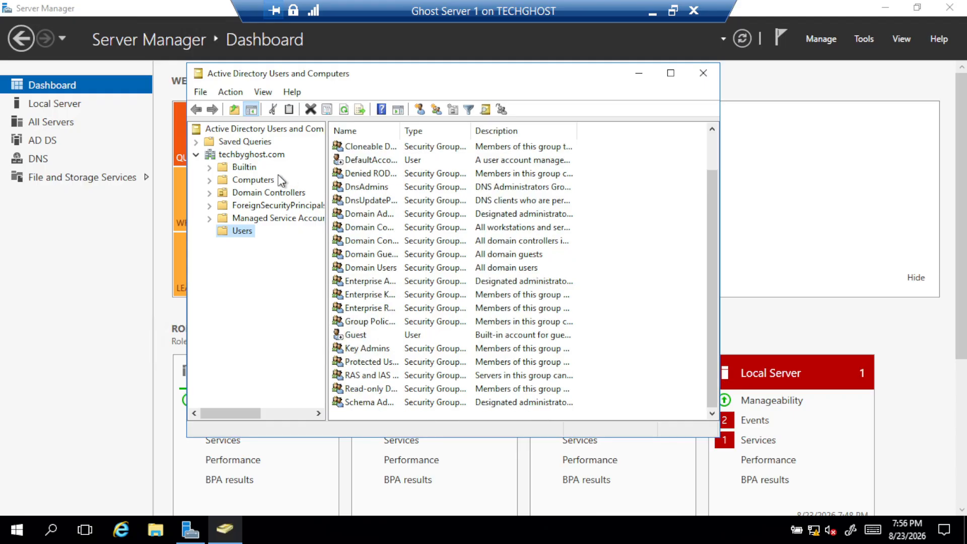
{"action": "left_click", "coordinate": [196, 155]}
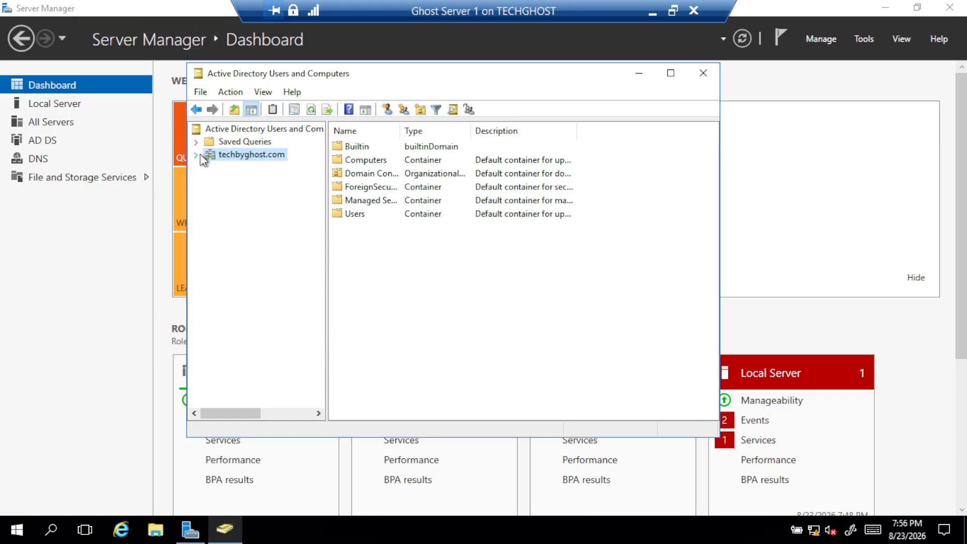
{"action": "left_click", "coordinate": [196, 154]}
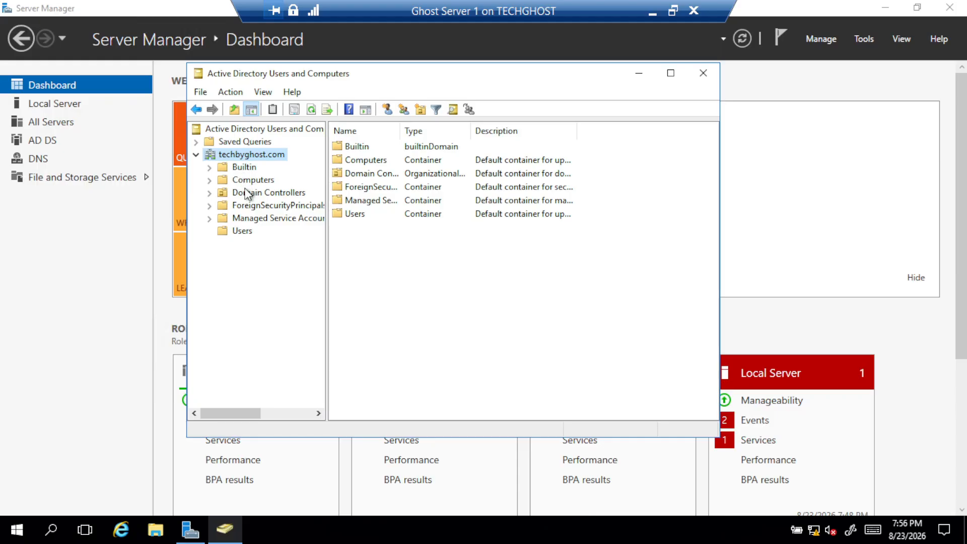
{"action": "left_click", "coordinate": [246, 234]}
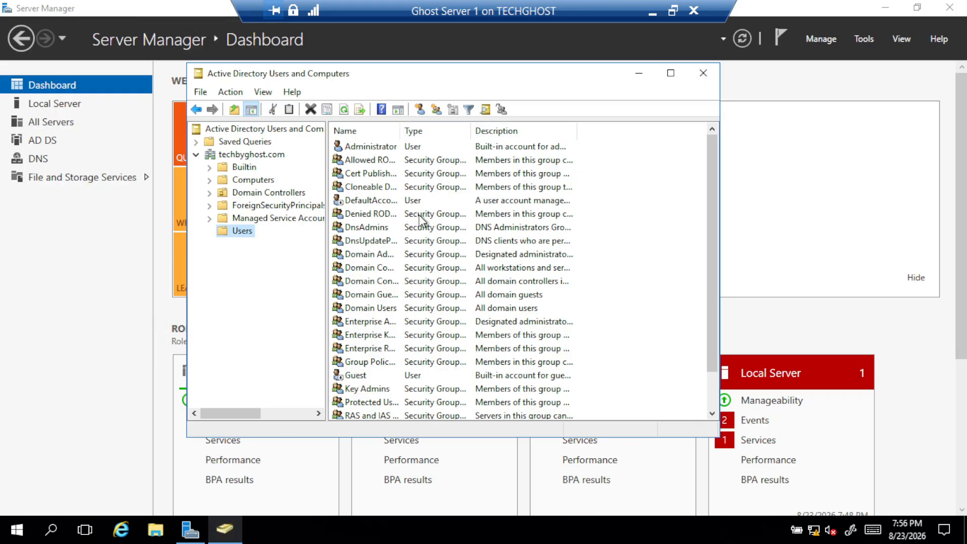
{"action": "scroll", "coordinate": [449, 330], "scroll_direction": "down", "scroll_amount": 1}
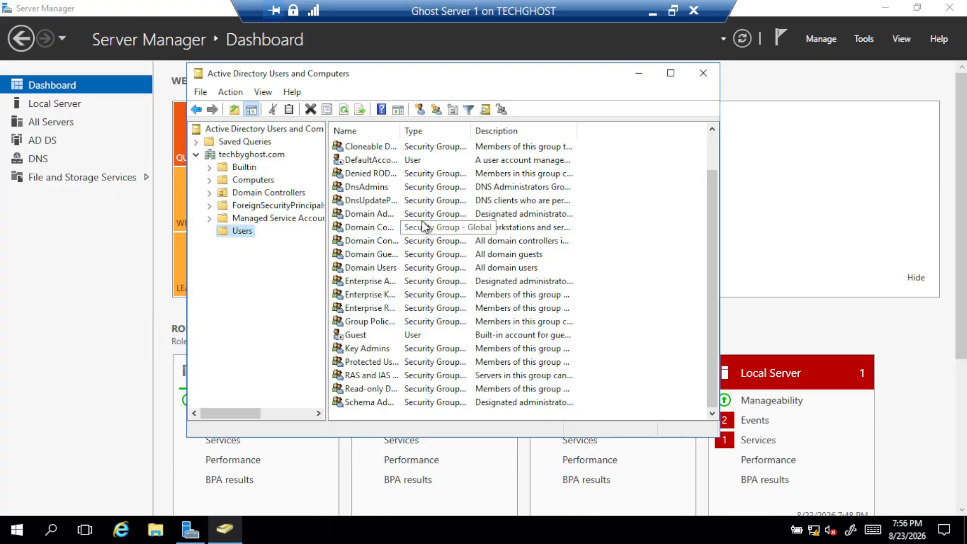
Start a new User object from the Users container's New menu
{"action": "right_click", "coordinate": [237, 230]}
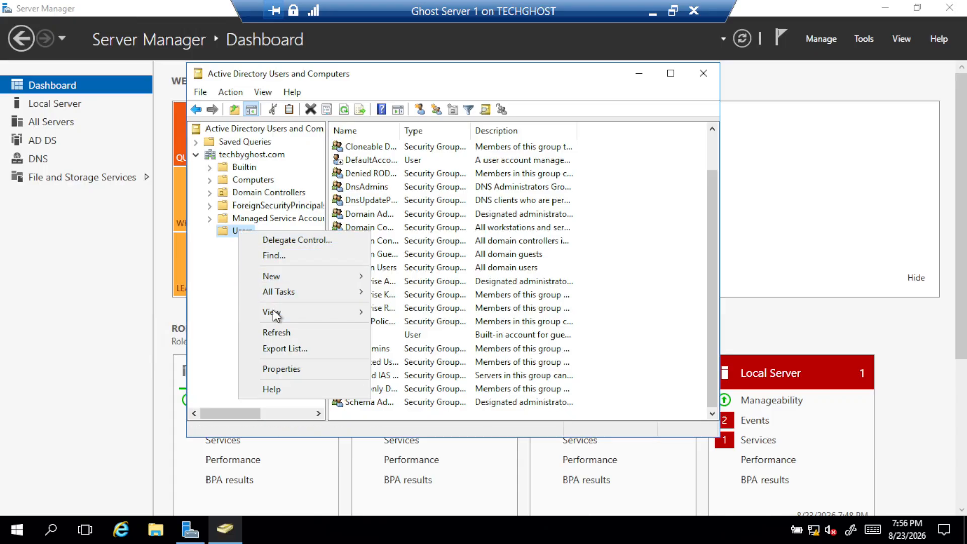
{"action": "mouse_move", "coordinate": [277, 318]}
{"action": "mouse_move", "coordinate": [300, 275]}
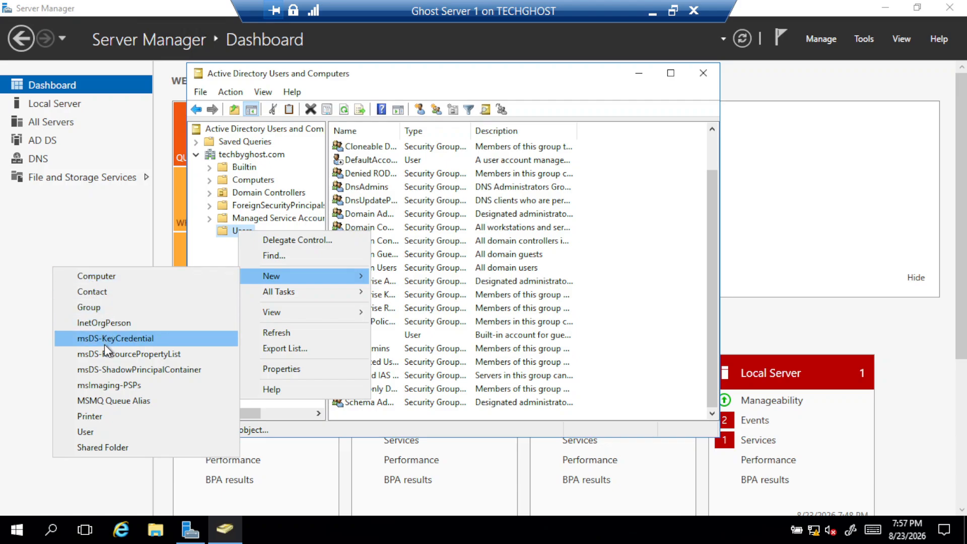
{"action": "left_click", "coordinate": [101, 429]}
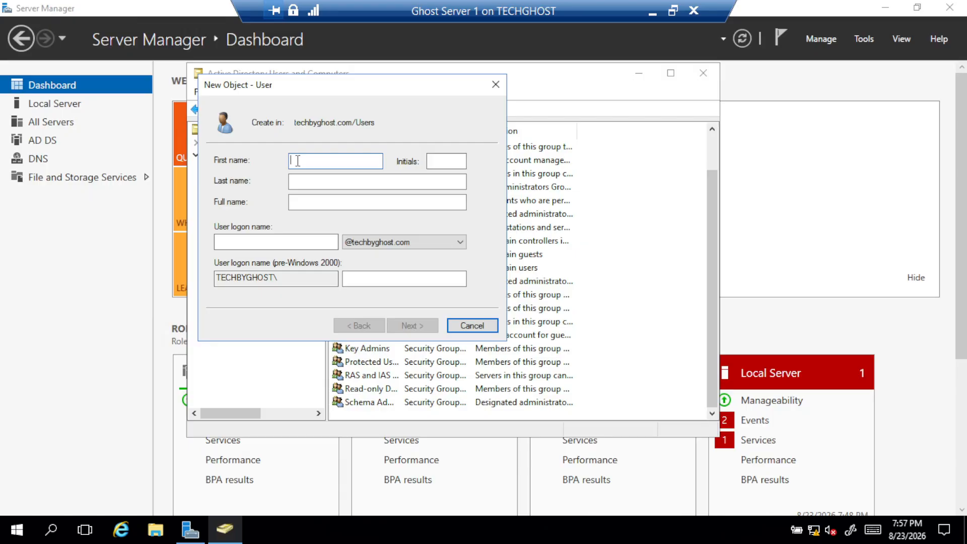
{"action": "left_click", "coordinate": [456, 158]}
{"action": "type", "text": "U"}
{"action": "left_click", "coordinate": [344, 181]}
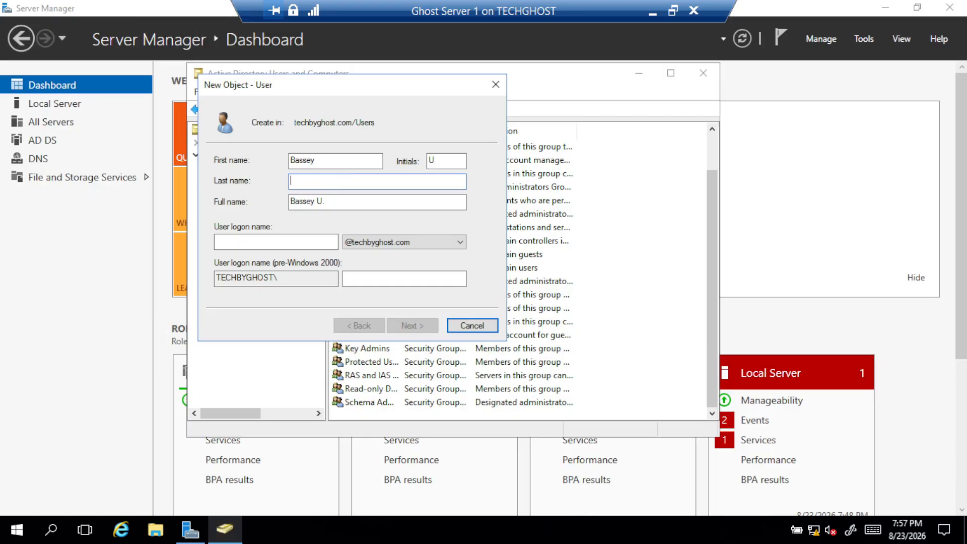
{"action": "left_click", "coordinate": [274, 241]}
{"action": "type", "text": "Bassey"}
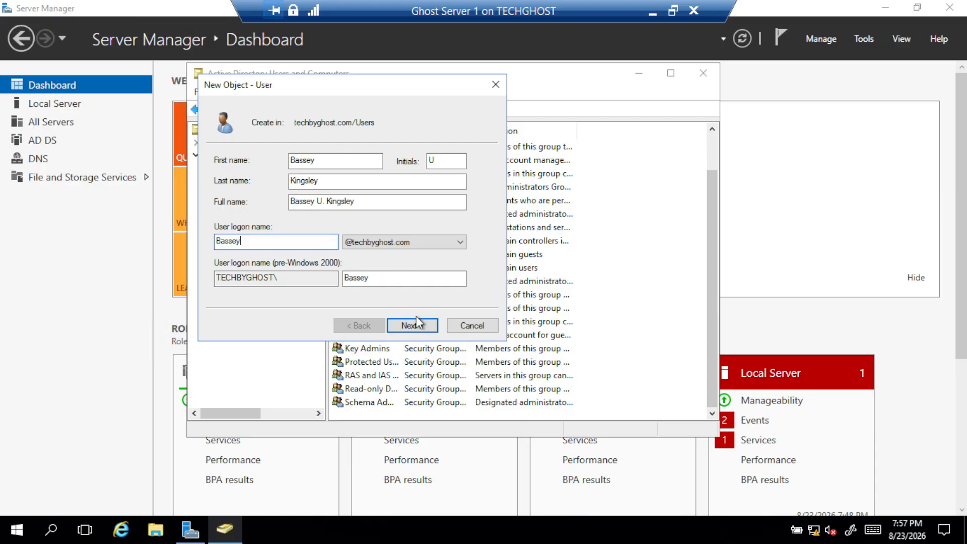
{"action": "left_click", "coordinate": [423, 243]}
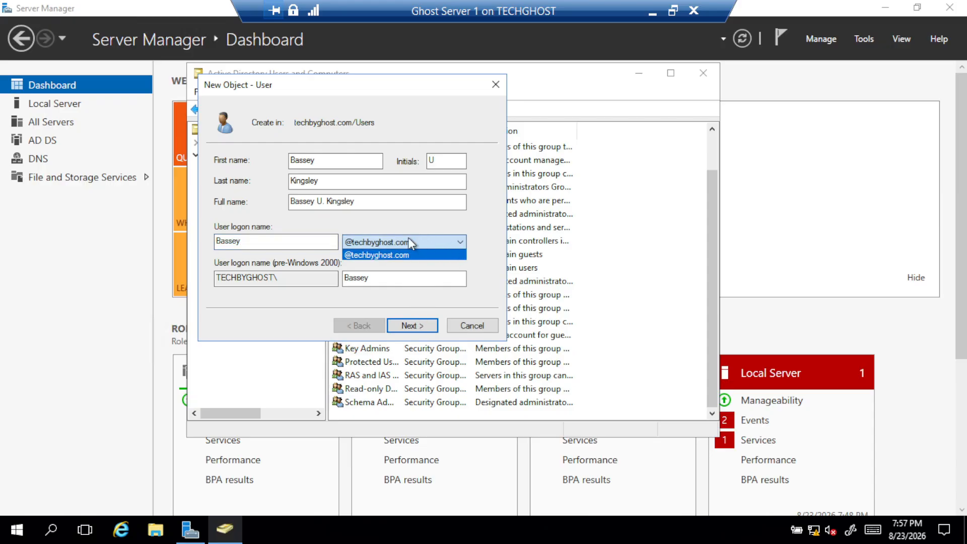
{"action": "left_click", "coordinate": [369, 241]}
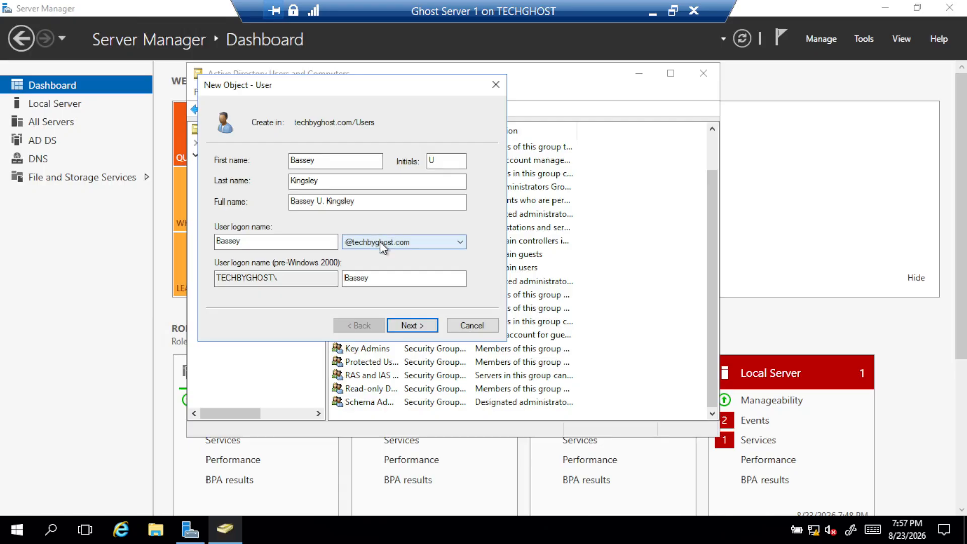
{"action": "left_click", "coordinate": [408, 325]}
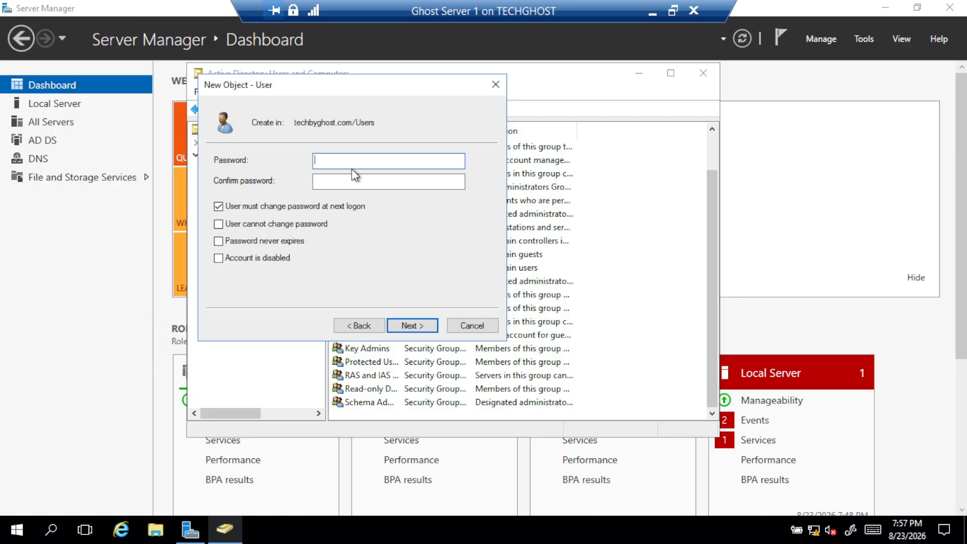
Enter and confirm the user's password, keeping change-at-next-logon required
{"action": "type", "text": "••••••••••••••••"}
{"action": "left_click", "coordinate": [420, 324]}
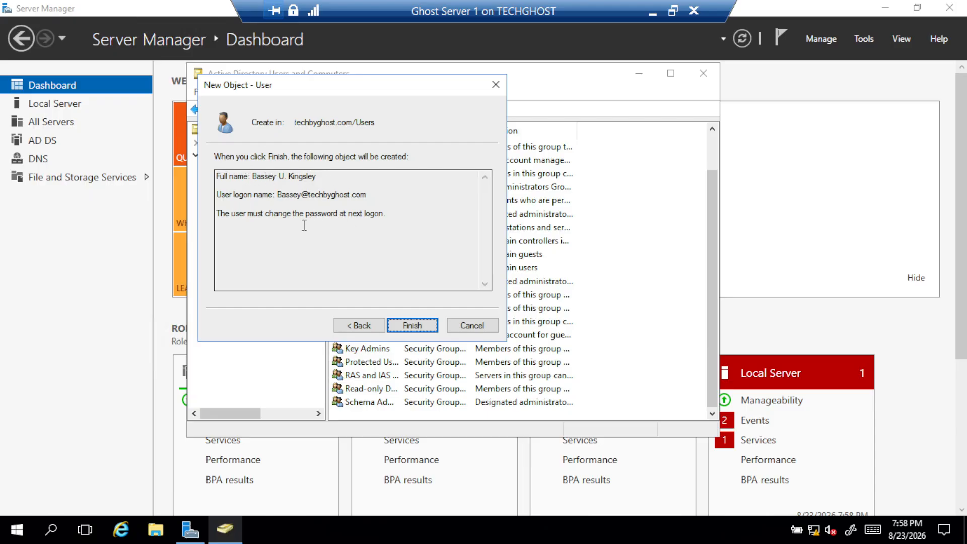
Finish the wizard, then open the new user's Properties from its context menu
{"action": "left_click", "coordinate": [418, 326]}
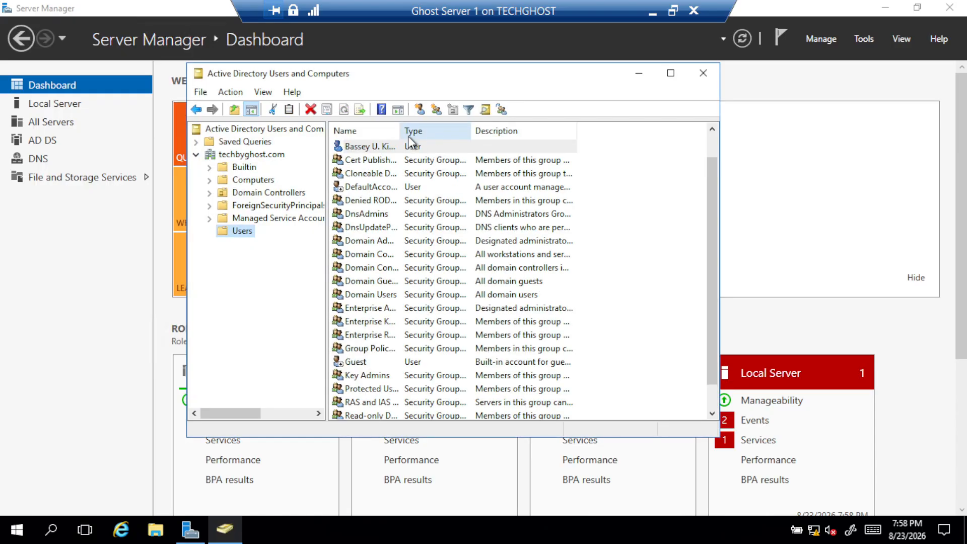
{"action": "left_click", "coordinate": [385, 150]}
{"action": "double_click", "coordinate": [383, 148]}
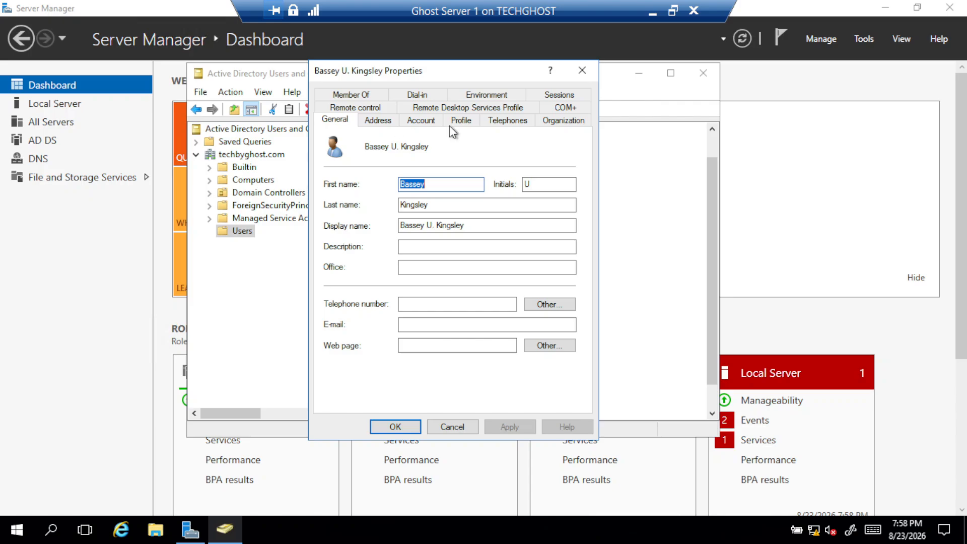
{"action": "left_click", "coordinate": [584, 71]}
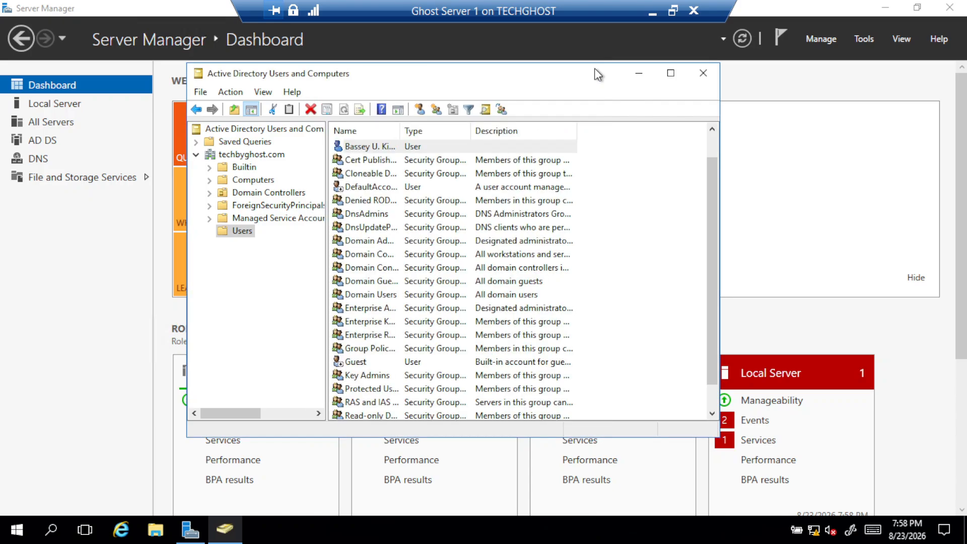
{"action": "right_click", "coordinate": [405, 152]}
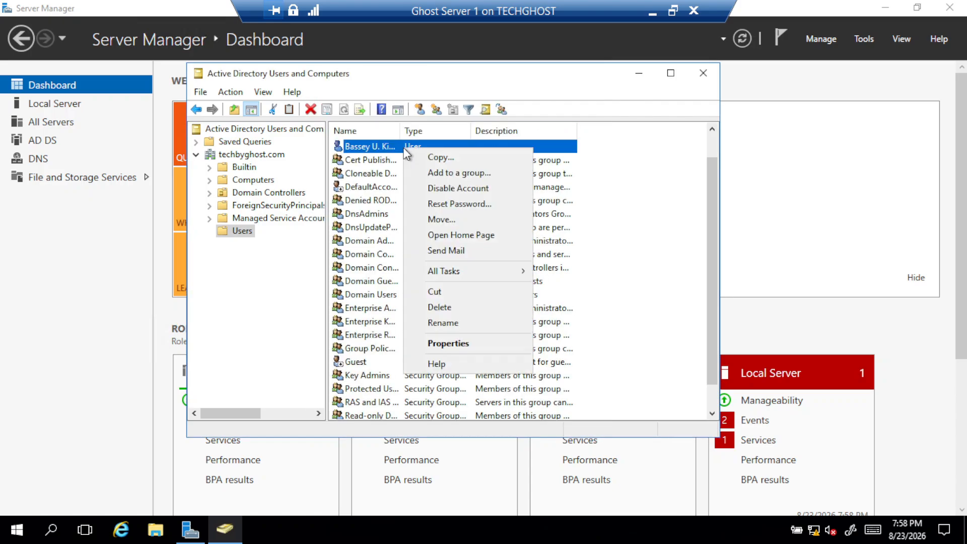
{"action": "left_click", "coordinate": [456, 345]}
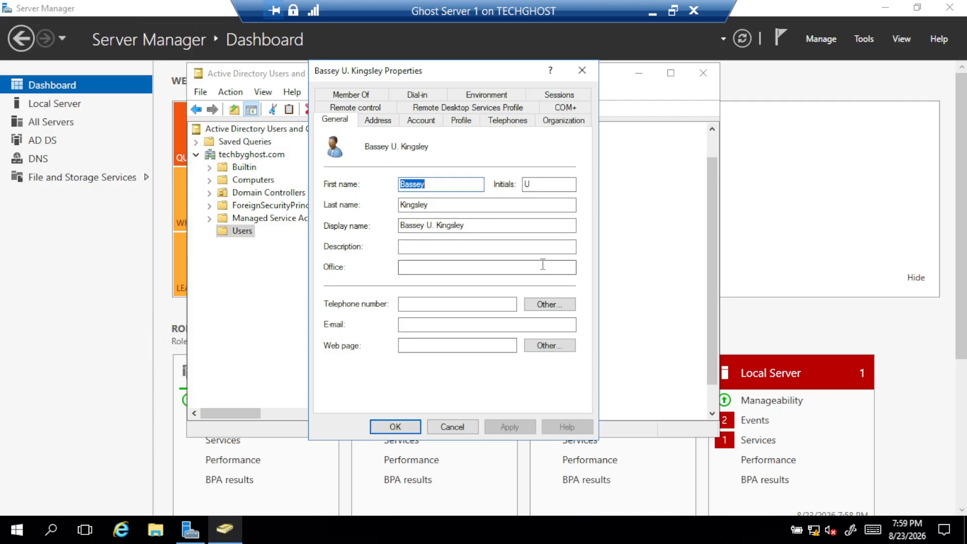
Enter 'United State' in the user's Office field
{"action": "left_click", "coordinate": [419, 266]}
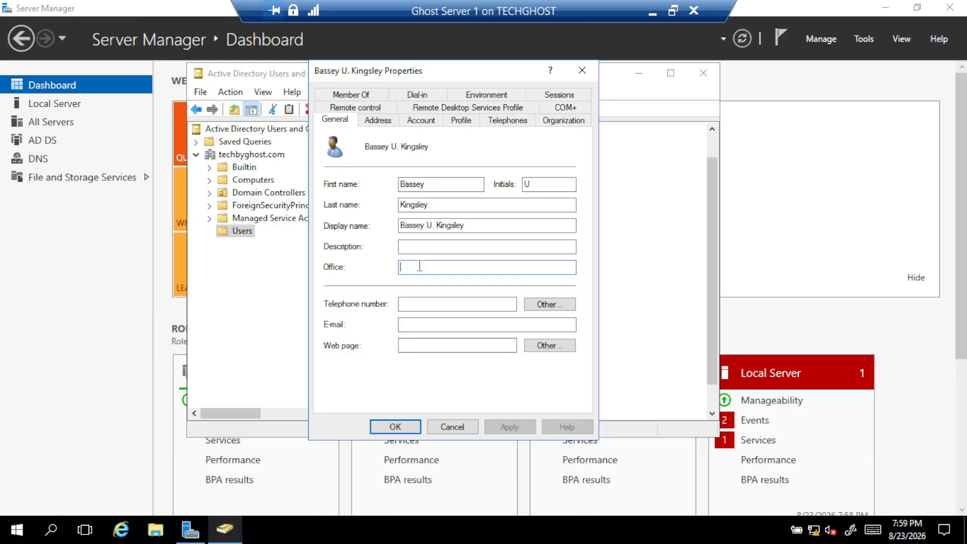
{"action": "type", "text": "Un"}
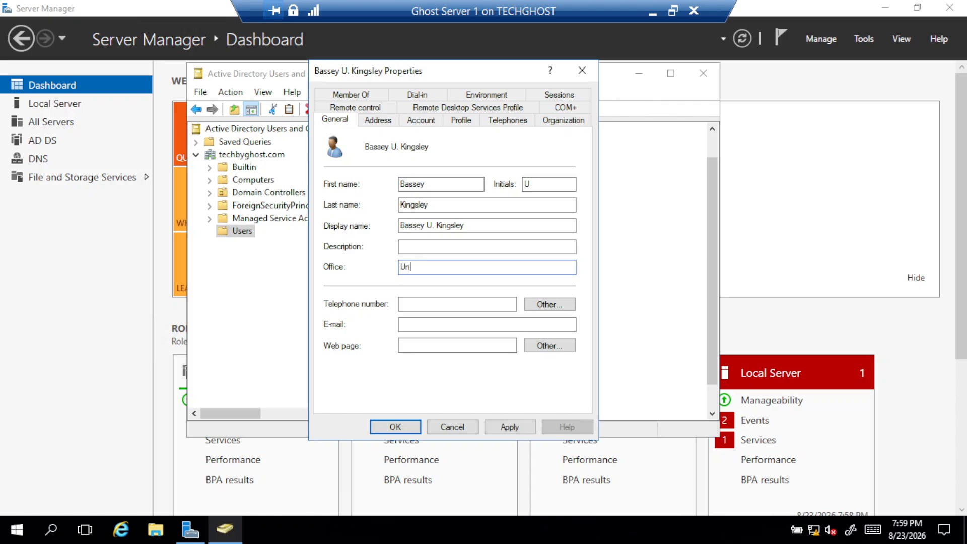
{"action": "type", "text": "ited State"}
{"action": "left_click", "coordinate": [426, 304]}
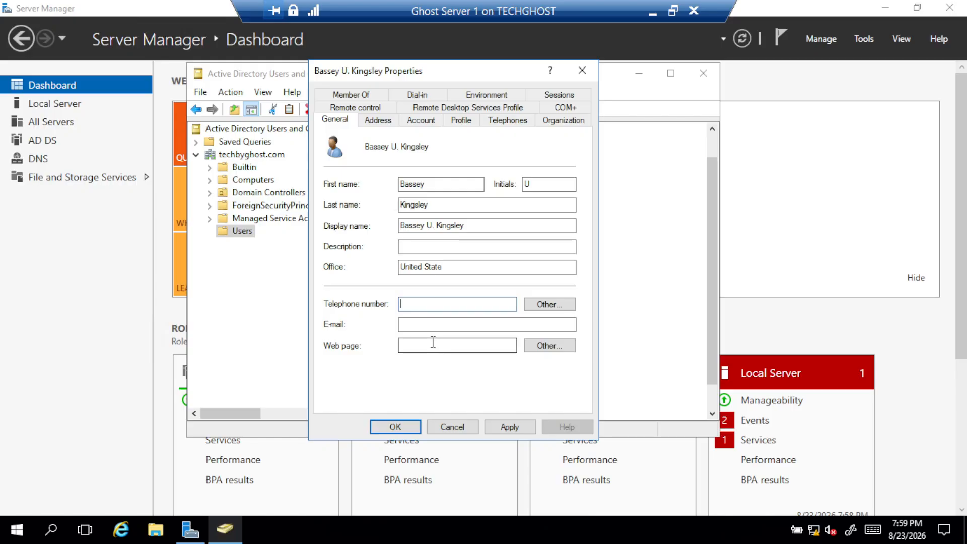
{"action": "left_click", "coordinate": [378, 120]}
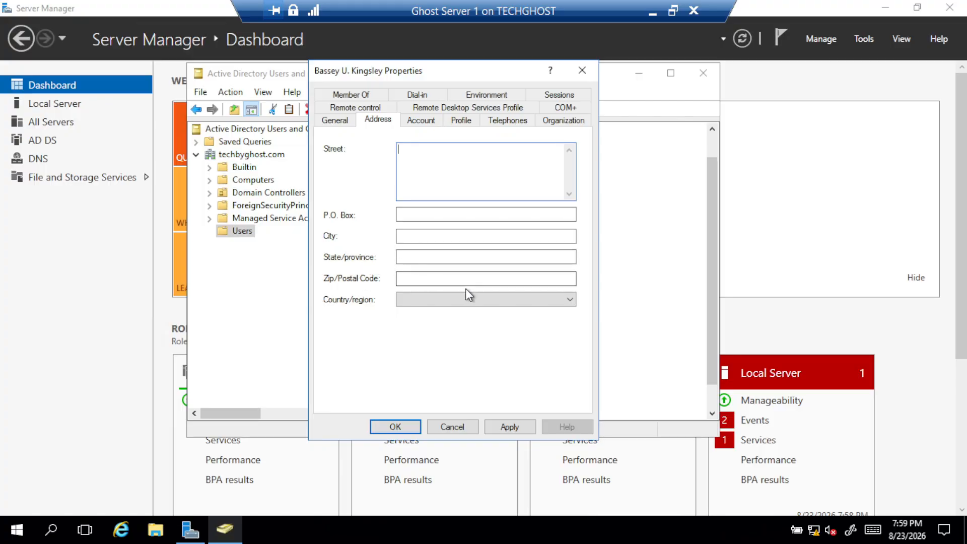
Pick Morocco from the Country/region list on the Address page
{"action": "left_click", "coordinate": [475, 300]}
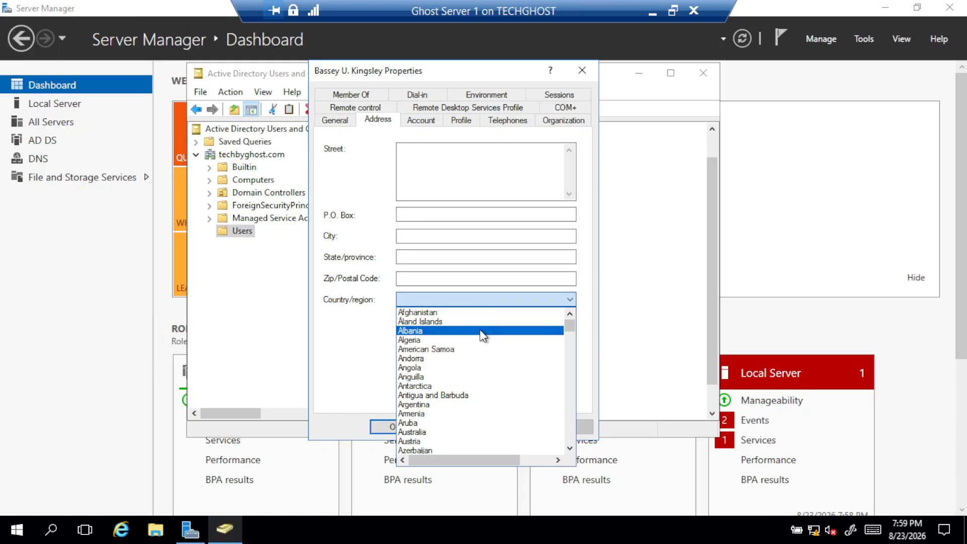
{"action": "scroll", "coordinate": [482, 336], "scroll_direction": "down", "scroll_amount": 10}
{"action": "scroll", "coordinate": [478, 341], "scroll_direction": "down", "scroll_amount": 5}
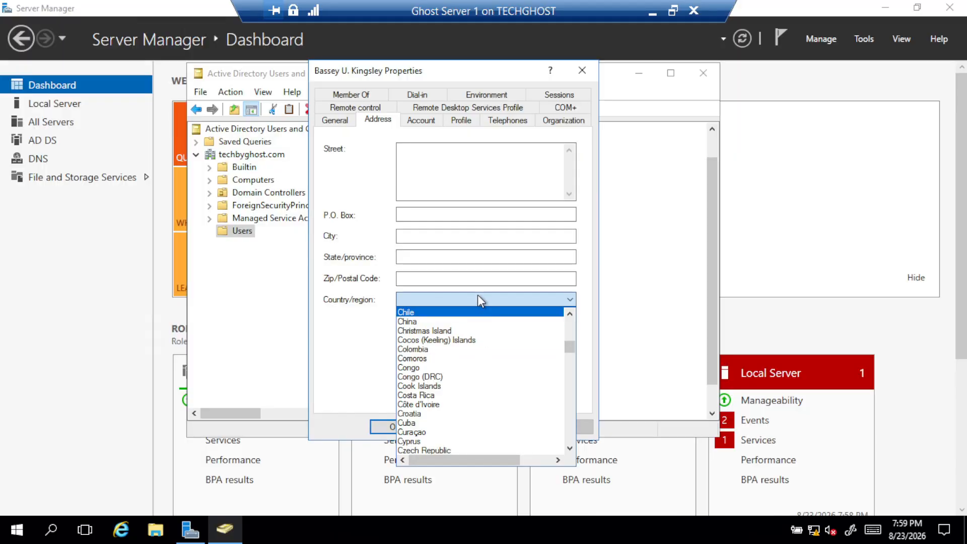
{"action": "scroll", "coordinate": [463, 391], "scroll_direction": "down", "scroll_amount": 5}
{"action": "scroll", "coordinate": [461, 391], "scroll_direction": "down", "scroll_amount": 18}
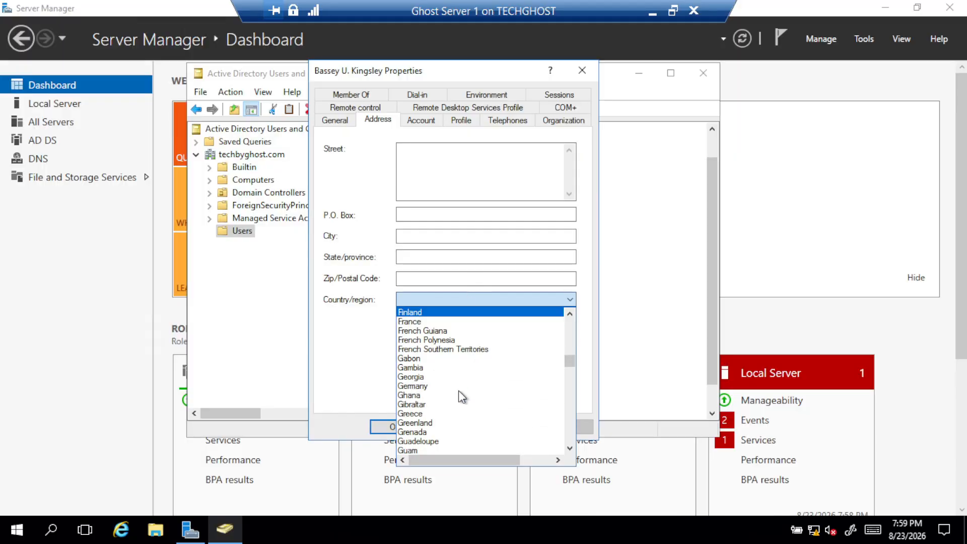
{"action": "scroll", "coordinate": [453, 388], "scroll_direction": "down", "scroll_amount": 18}
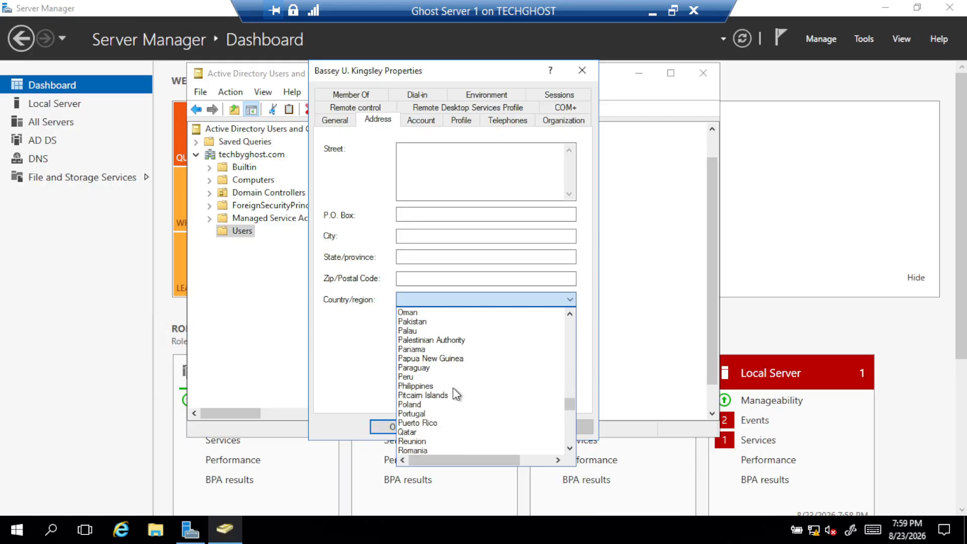
{"action": "scroll", "coordinate": [452, 388], "scroll_direction": "down", "scroll_amount": 5}
{"action": "scroll", "coordinate": [453, 387], "scroll_direction": "down", "scroll_amount": 5}
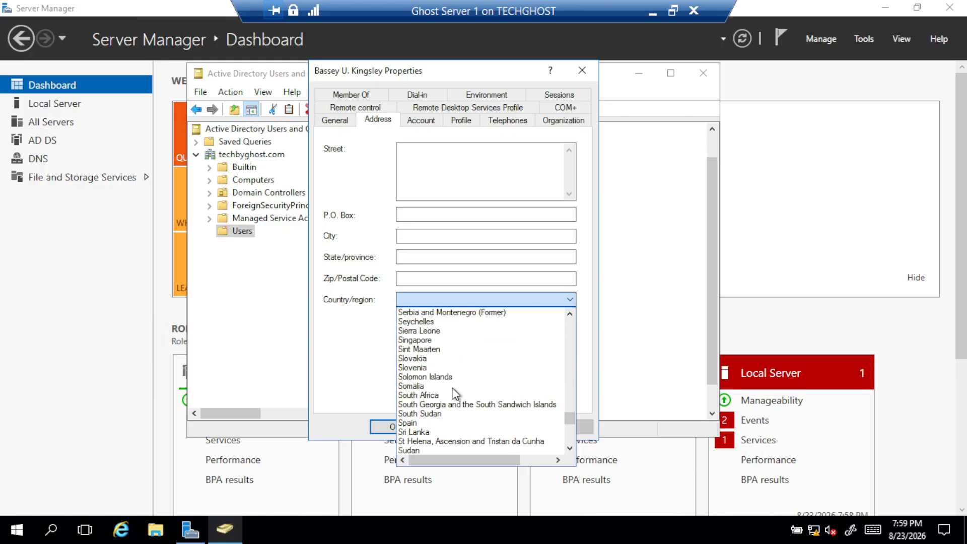
{"action": "scroll", "coordinate": [455, 393], "scroll_direction": "up", "scroll_amount": 12}
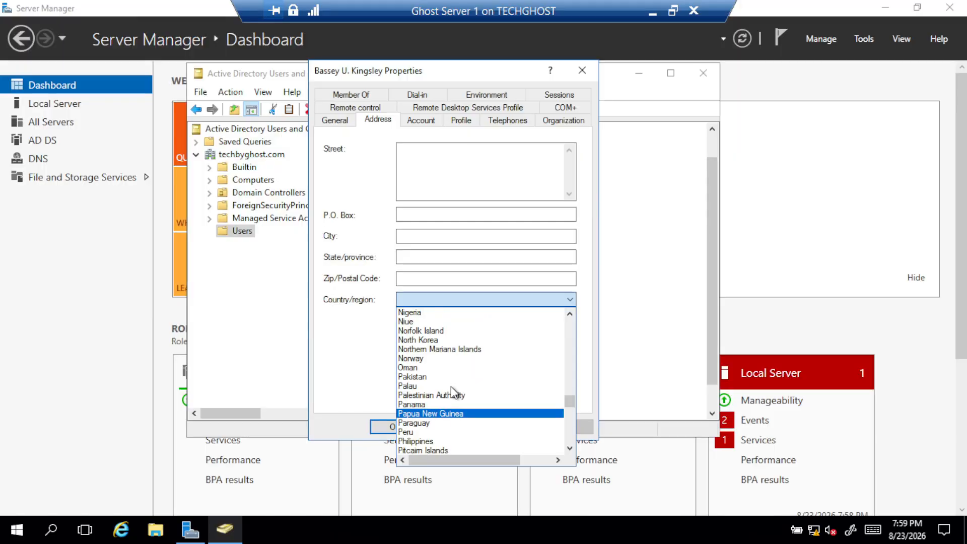
{"action": "scroll", "coordinate": [451, 386], "scroll_direction": "up", "scroll_amount": 4}
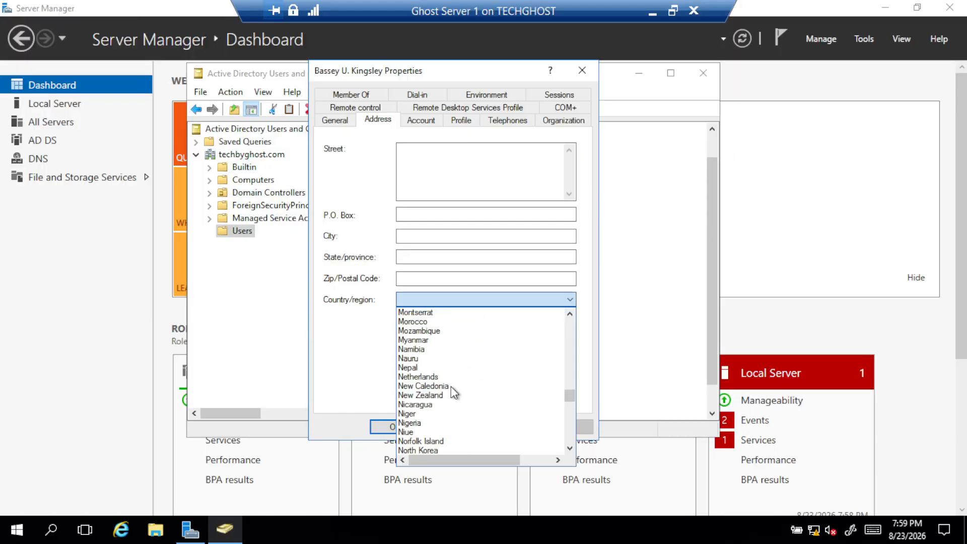
{"action": "left_click", "coordinate": [406, 321]}
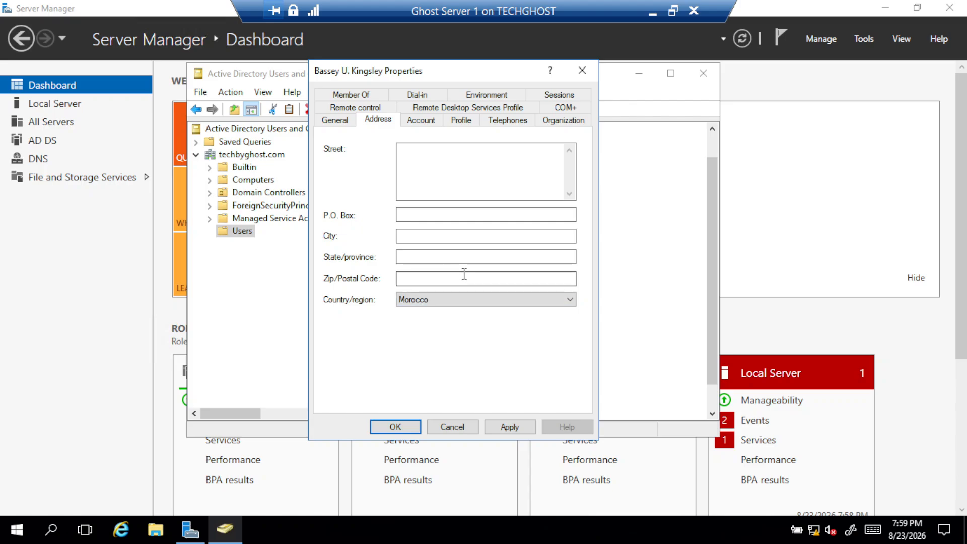
{"action": "left_click", "coordinate": [423, 121]}
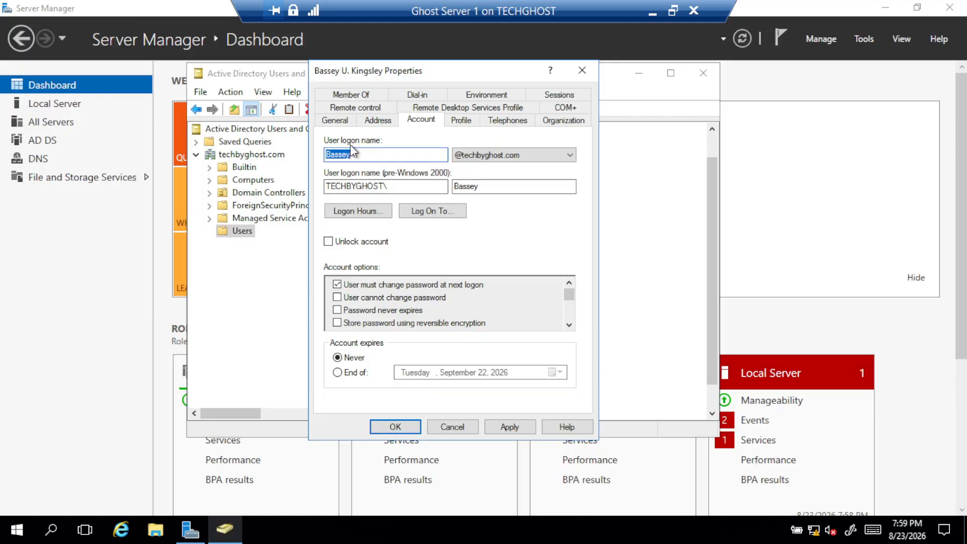
Review the Logon Hours and Log On To settings, closing both without changes
{"action": "left_click", "coordinate": [345, 212]}
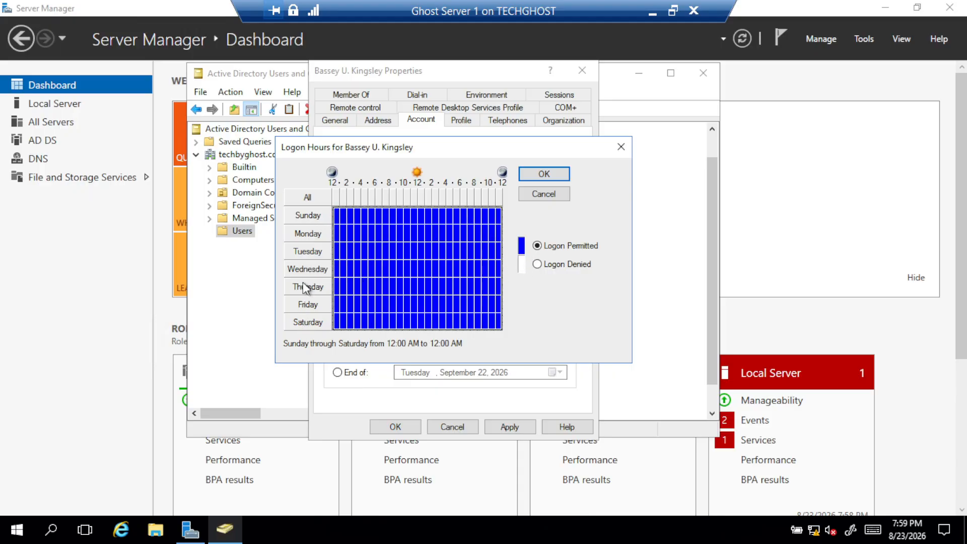
{"action": "left_click", "coordinate": [621, 147]}
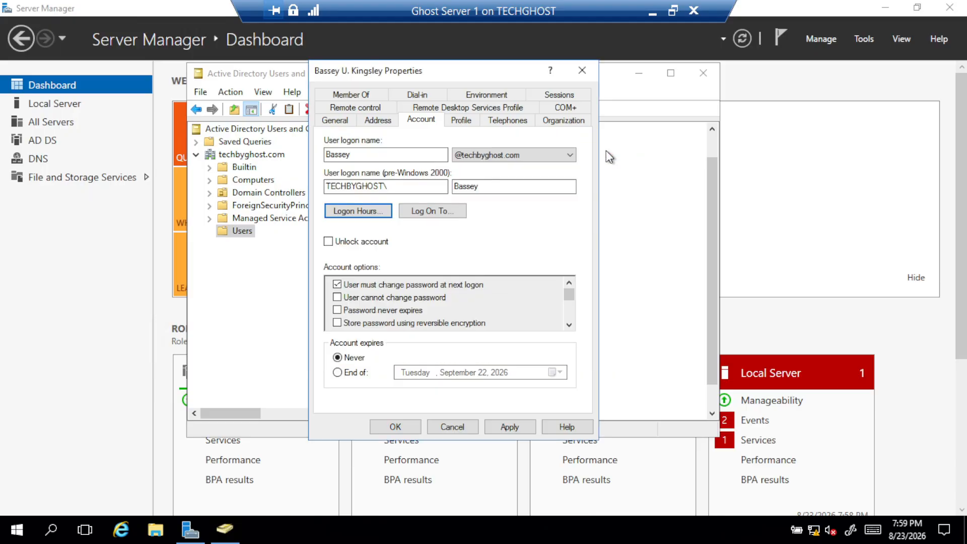
{"action": "left_click", "coordinate": [425, 211]}
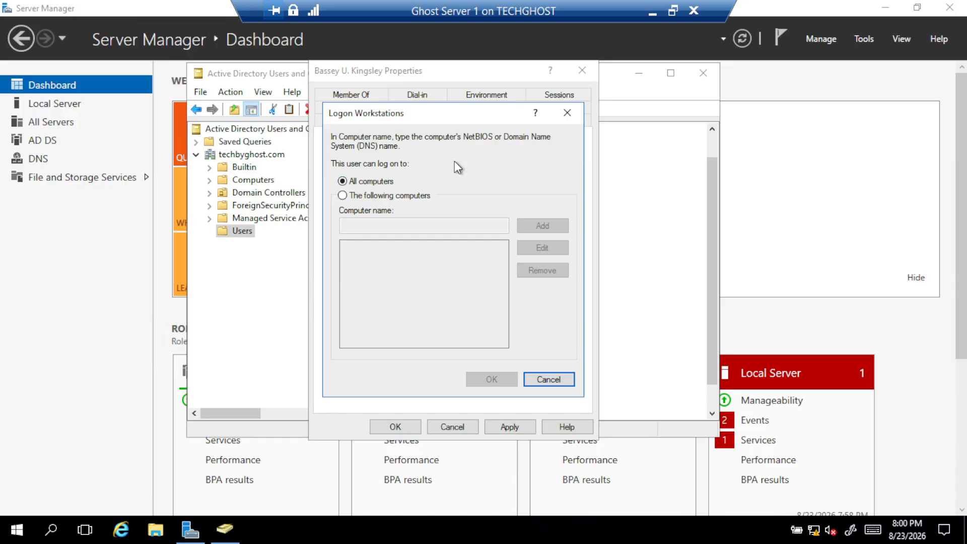
{"action": "left_click", "coordinate": [567, 115]}
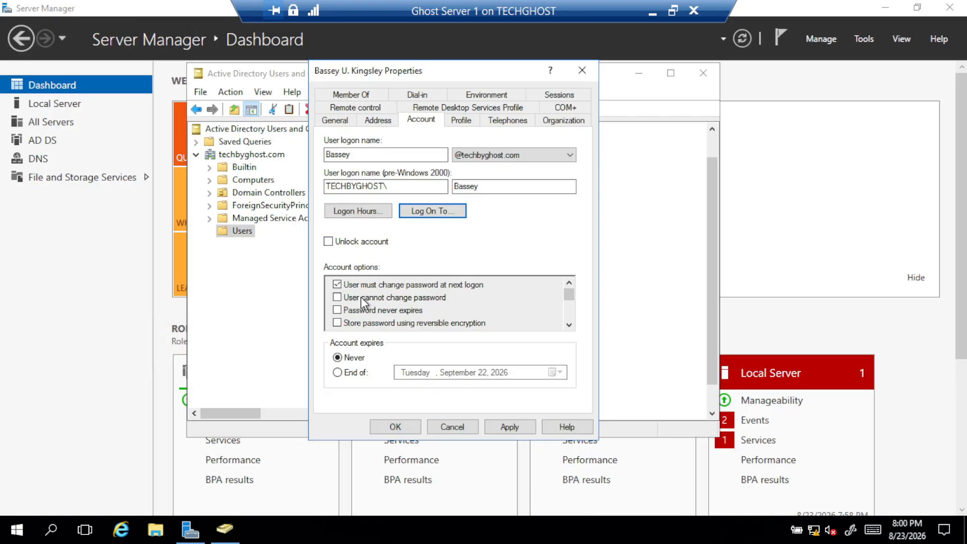
Toggle change-at-next-logon and set the account expiry to Never
{"action": "left_click", "coordinate": [337, 284]}
{"action": "left_click", "coordinate": [338, 373]}
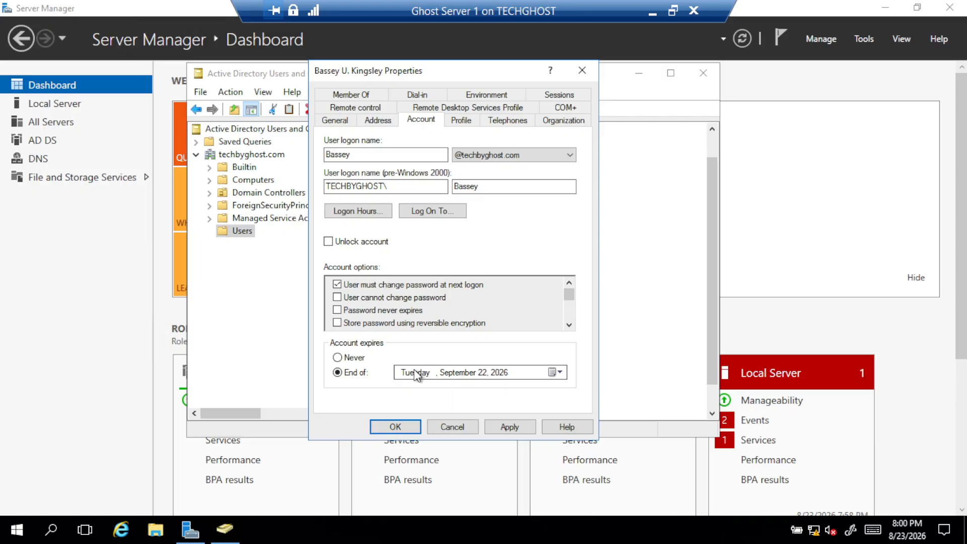
{"action": "left_click", "coordinate": [343, 359]}
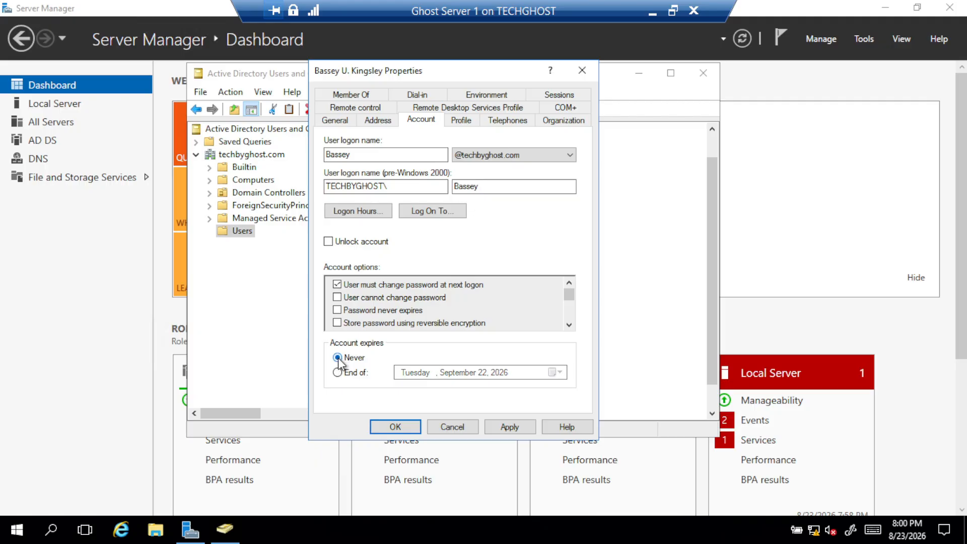
{"action": "left_click", "coordinate": [465, 121]}
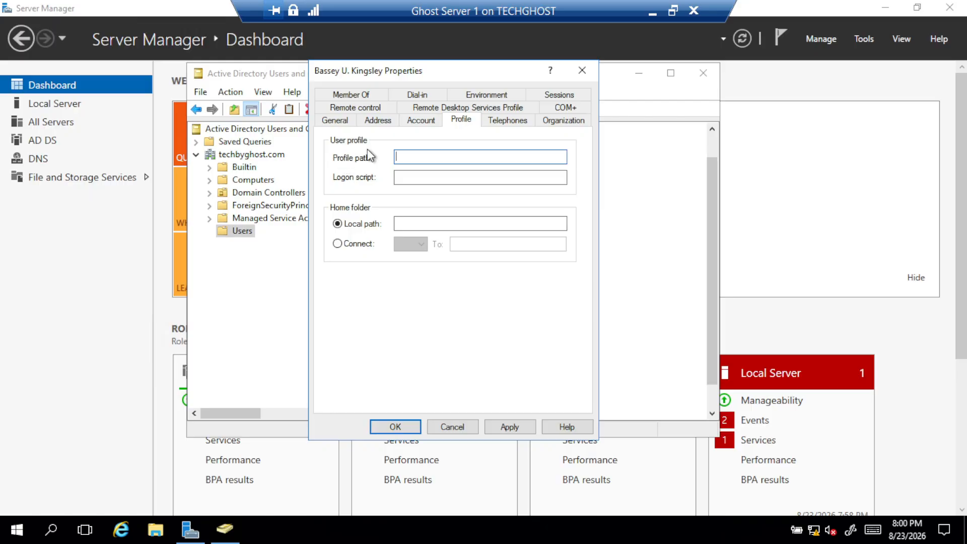
Look through the Telephones, Organization, Sessions, Remote control and Member Of tabs
{"action": "left_click", "coordinate": [514, 122]}
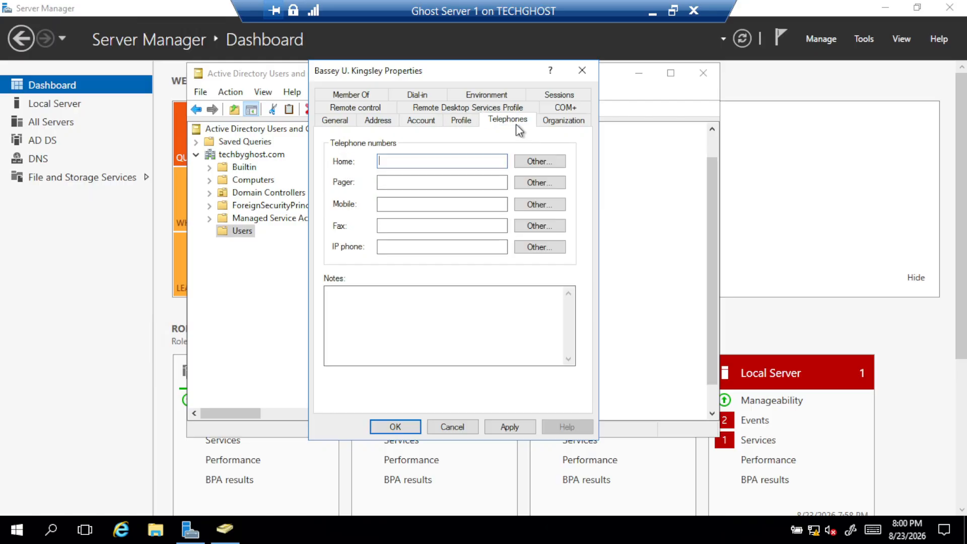
{"action": "left_click", "coordinate": [564, 121]}
{"action": "left_click", "coordinate": [559, 94]}
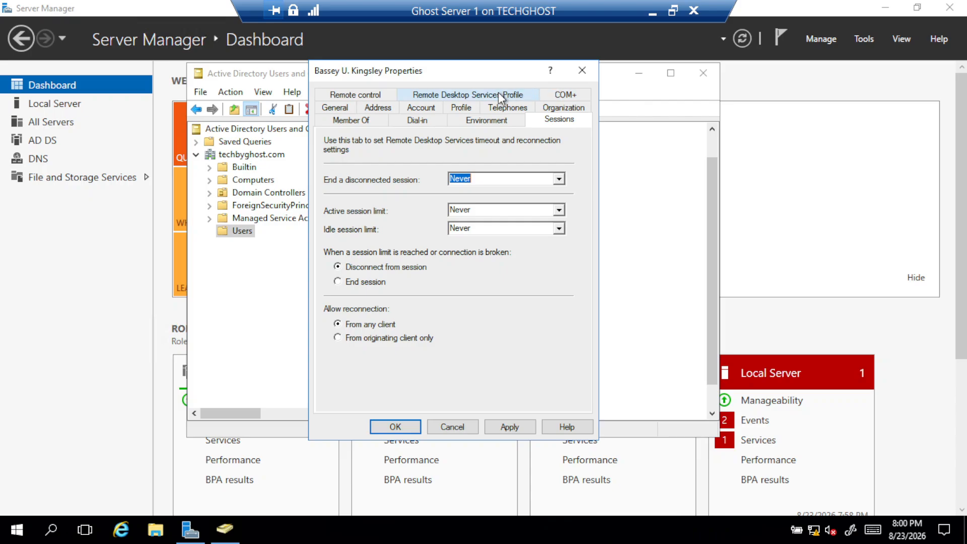
{"action": "left_click", "coordinate": [374, 94]}
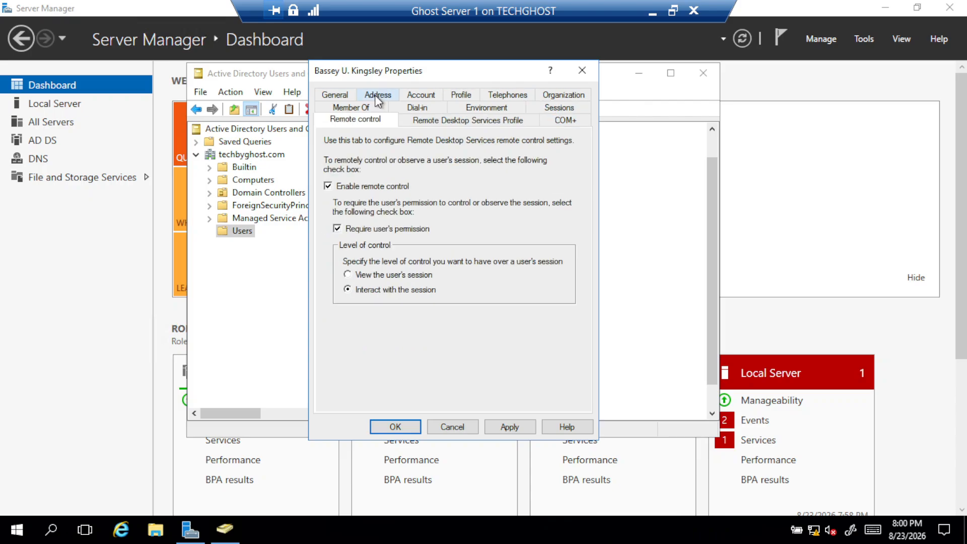
{"action": "left_click", "coordinate": [379, 105]}
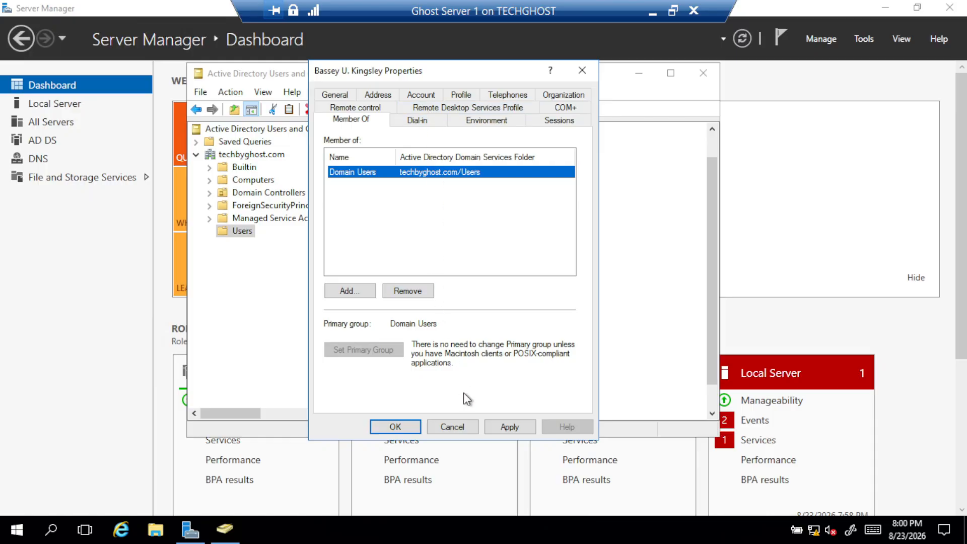
Apply the property changes and close the user's Properties dialog
{"action": "left_click", "coordinate": [524, 432]}
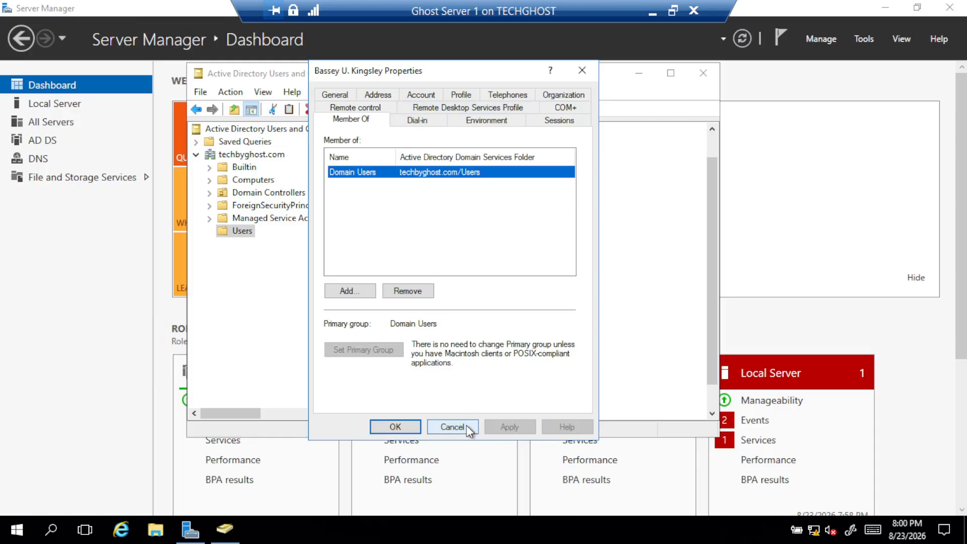
{"action": "left_click", "coordinate": [396, 428]}
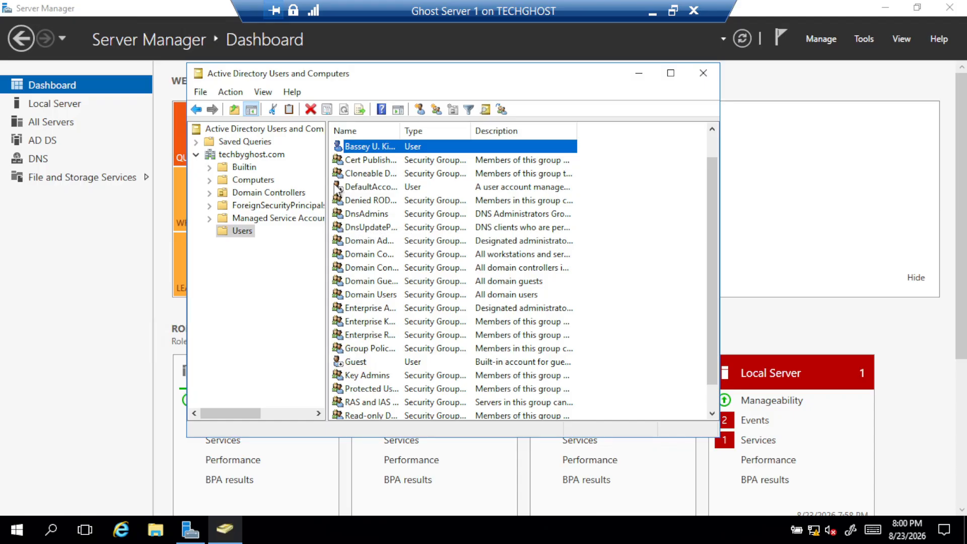
{"action": "scroll", "coordinate": [364, 272], "scroll_direction": "down", "scroll_amount": 1}
{"action": "scroll", "coordinate": [353, 257], "scroll_direction": "up", "scroll_amount": 2}
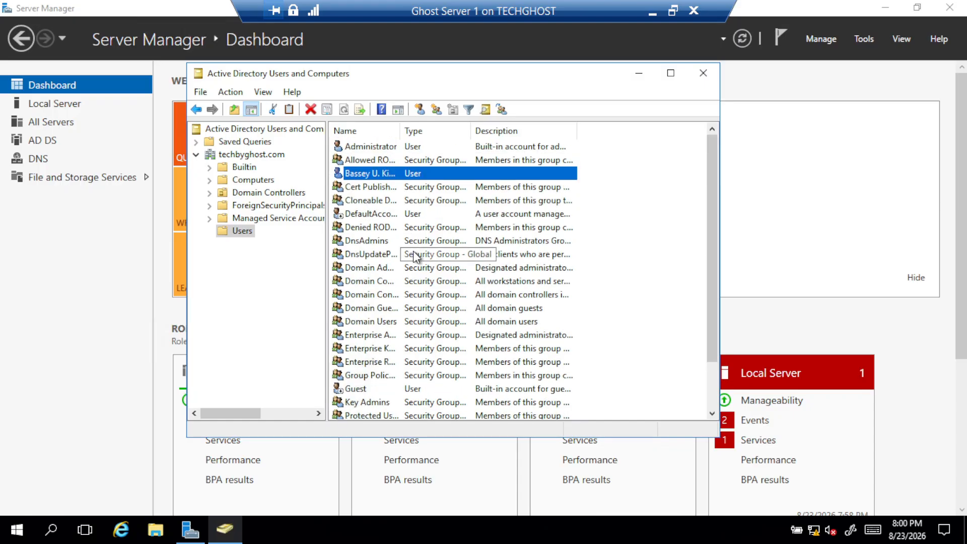
{"action": "scroll", "coordinate": [412, 255], "scroll_direction": "down", "scroll_amount": 2}
{"action": "scroll", "coordinate": [413, 255], "scroll_direction": "up", "scroll_amount": 2}
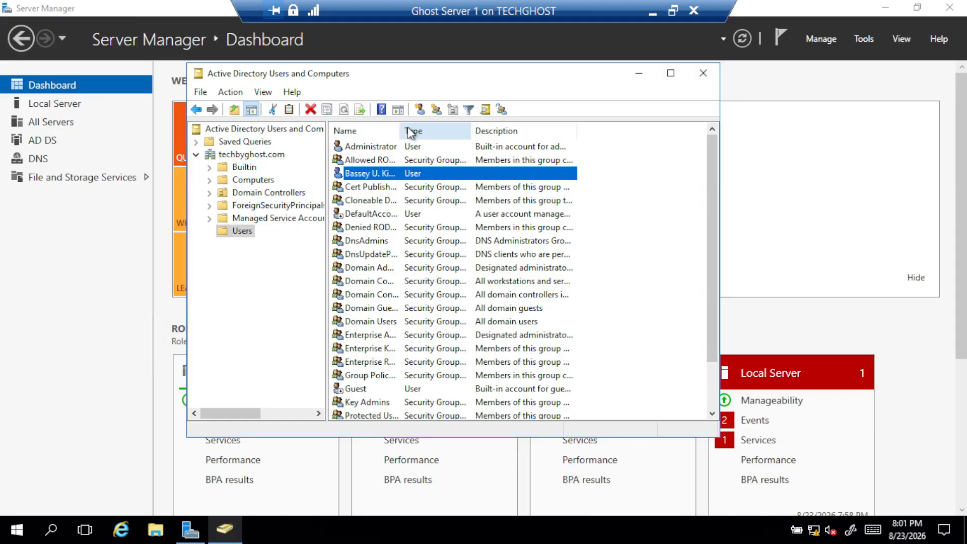
{"action": "right_click", "coordinate": [244, 232]}
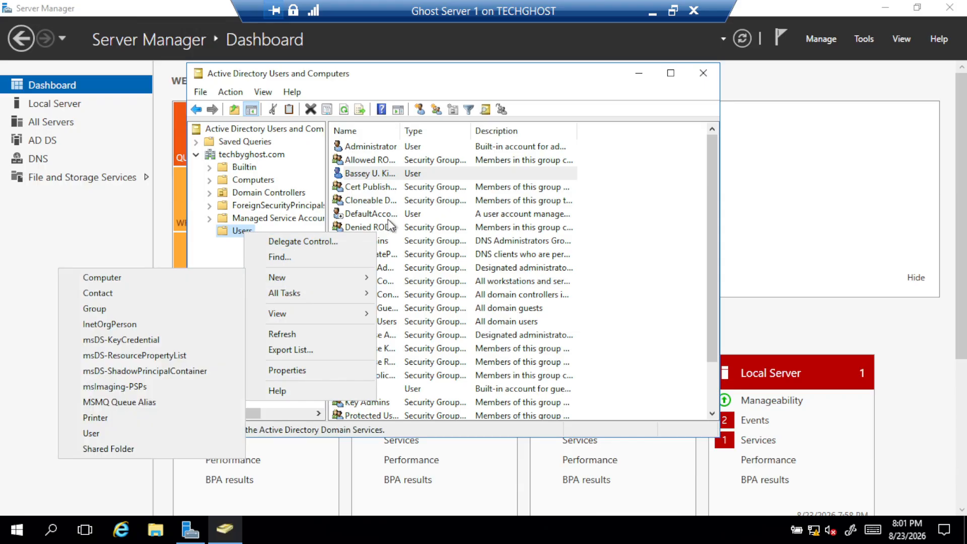
{"action": "left_click", "coordinate": [430, 79]}
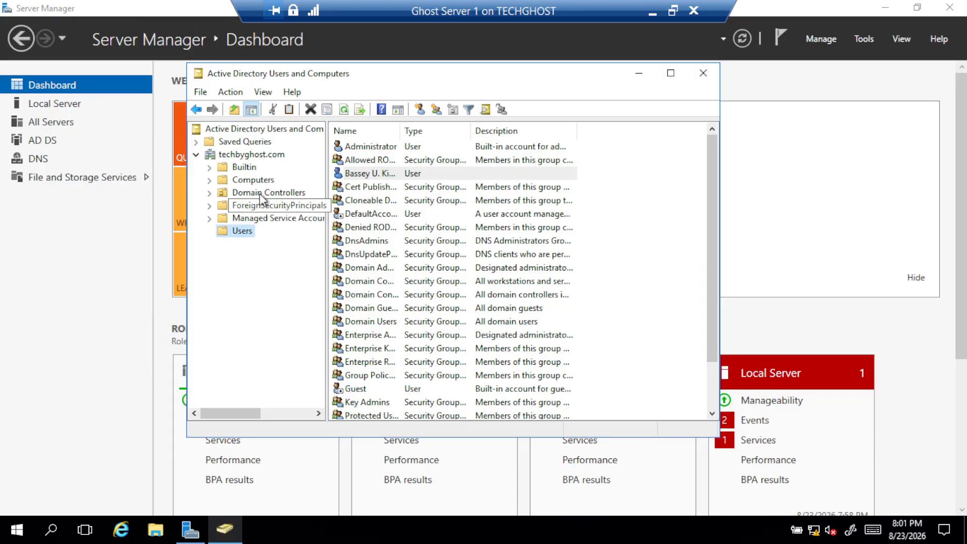
{"action": "left_click", "coordinate": [257, 179]}
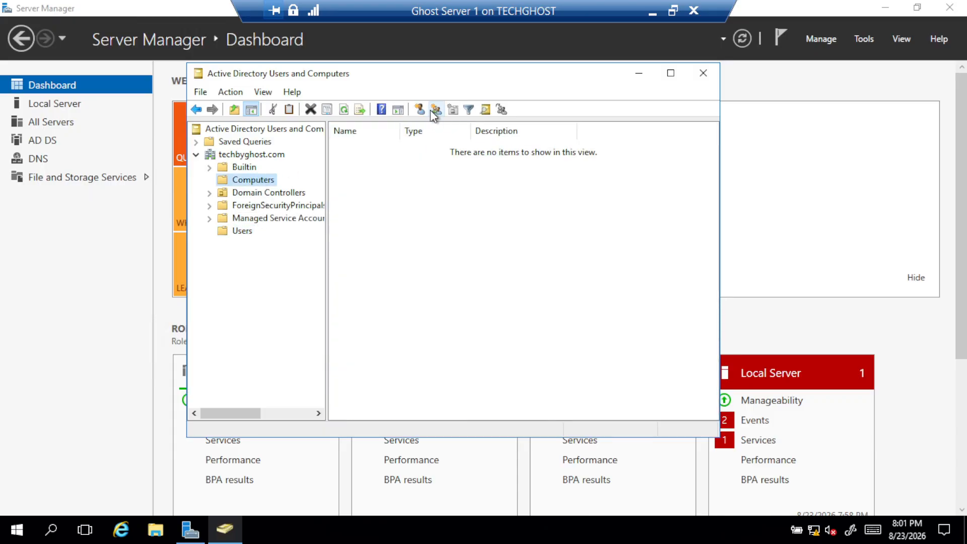
{"action": "left_click", "coordinate": [420, 109]}
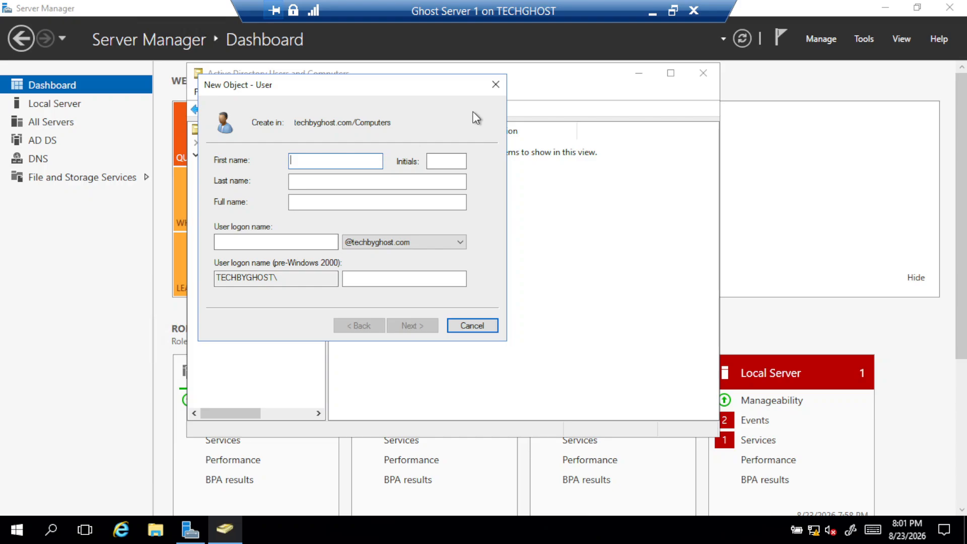
{"action": "left_click", "coordinate": [494, 83]}
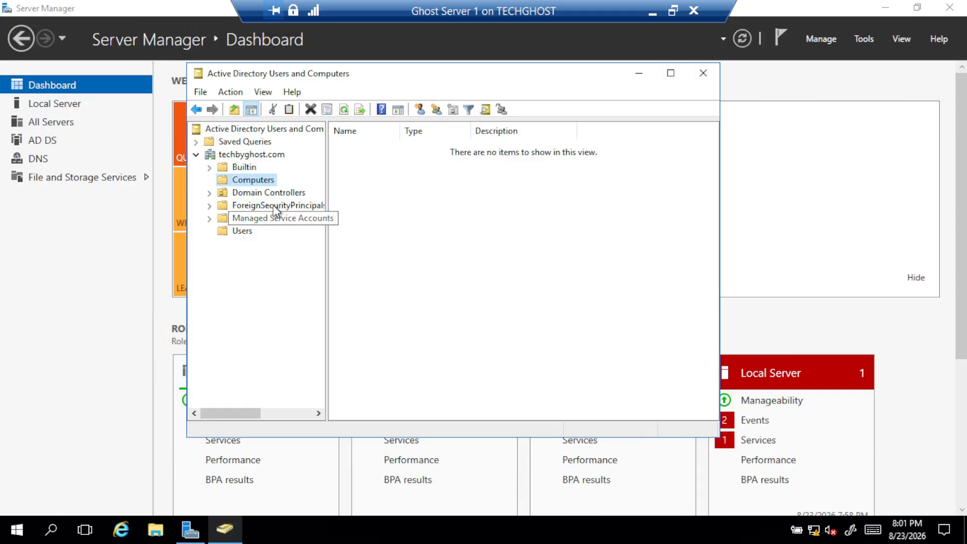
{"action": "left_click", "coordinate": [246, 231]}
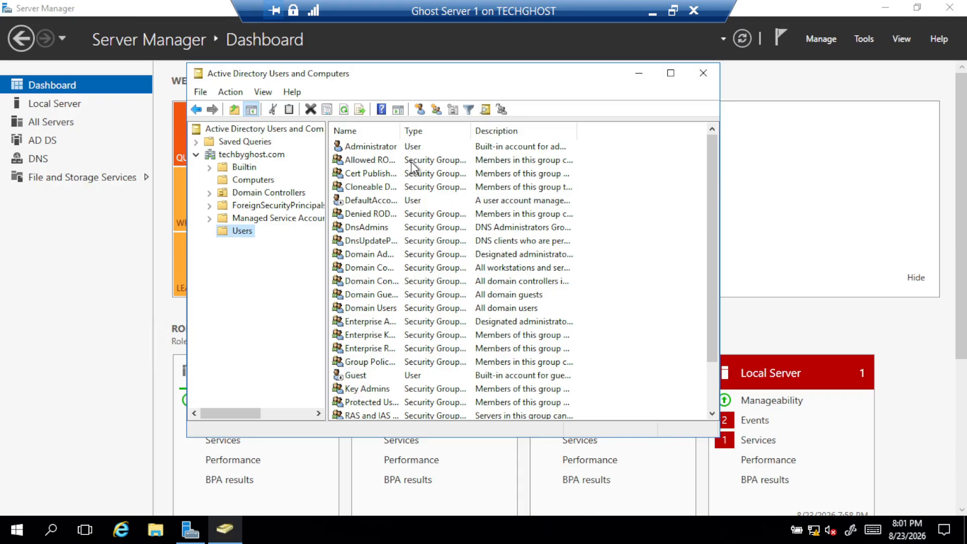
{"action": "scroll", "coordinate": [411, 166], "scroll_direction": "down", "scroll_amount": 2}
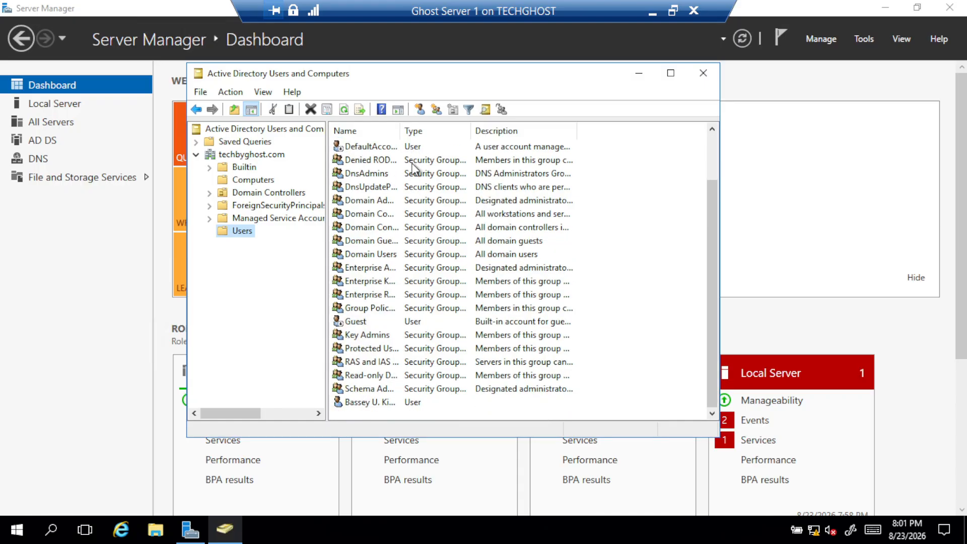
Enter the second user's first name, initial, capitalised last name and logon name
{"action": "left_click", "coordinate": [419, 110]}
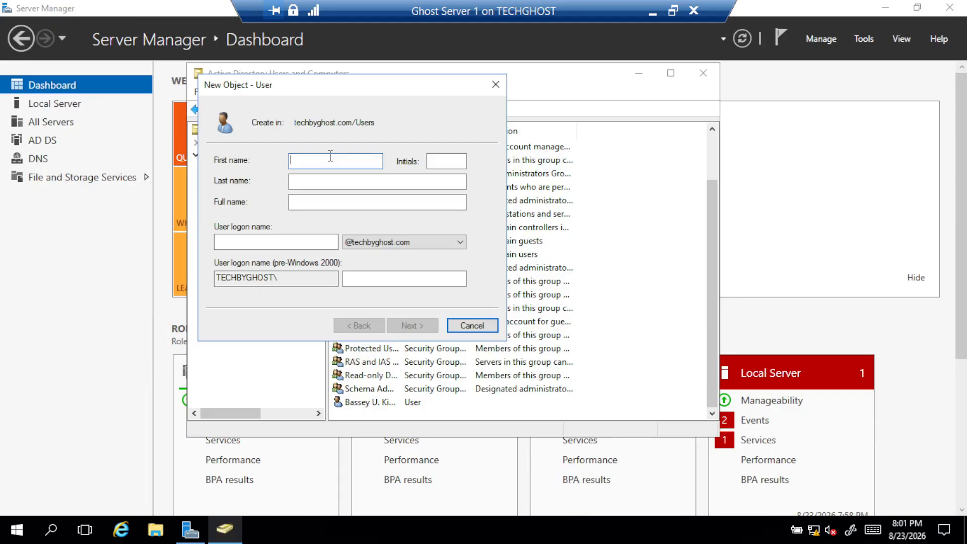
{"action": "left_click", "coordinate": [448, 161]}
{"action": "type", "text": "O"}
{"action": "left_click", "coordinate": [334, 181]}
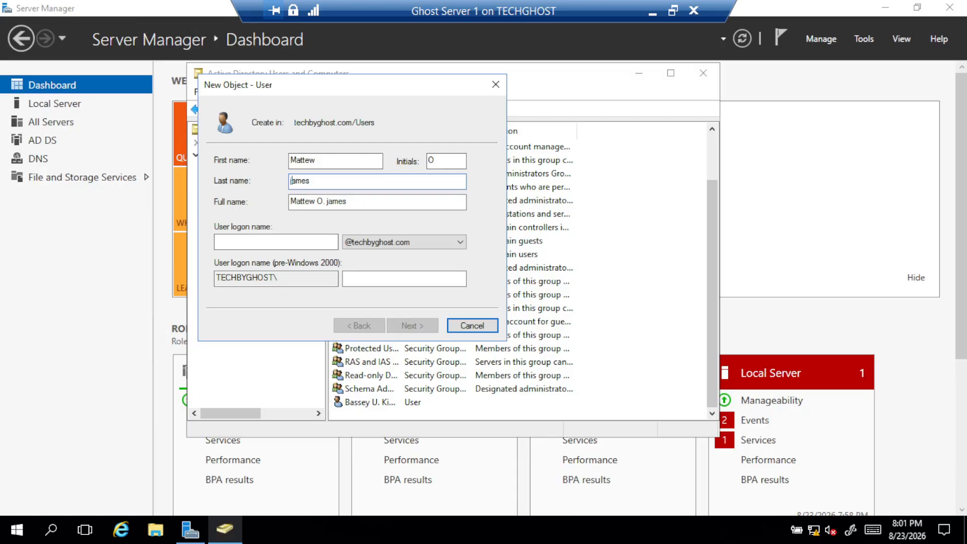
{"action": "key", "text": "Delete"}
{"action": "type", "text": "J"}
{"action": "left_click", "coordinate": [290, 240]}
{"action": "type", "text": "Mattew"}
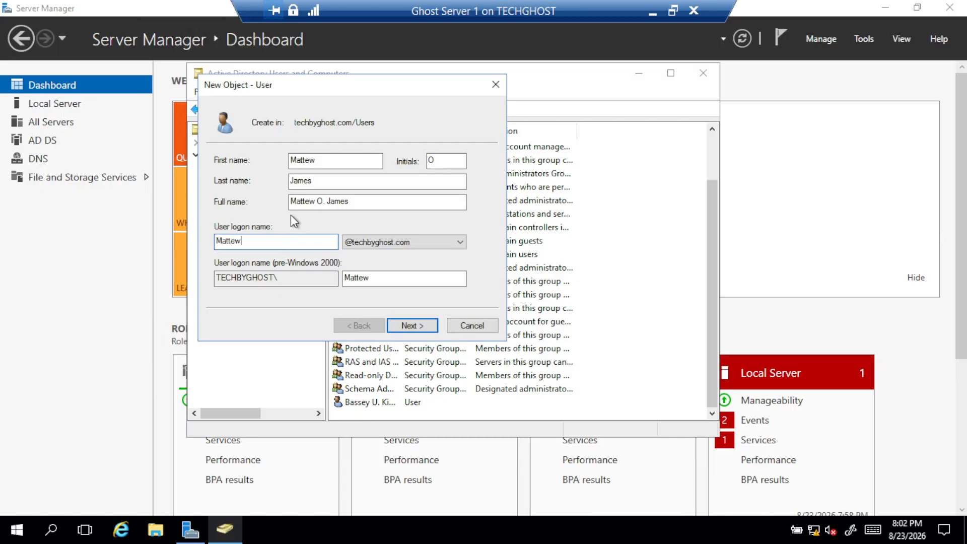
Set and confirm the user's password, then finish creating the account
{"action": "left_click", "coordinate": [395, 324]}
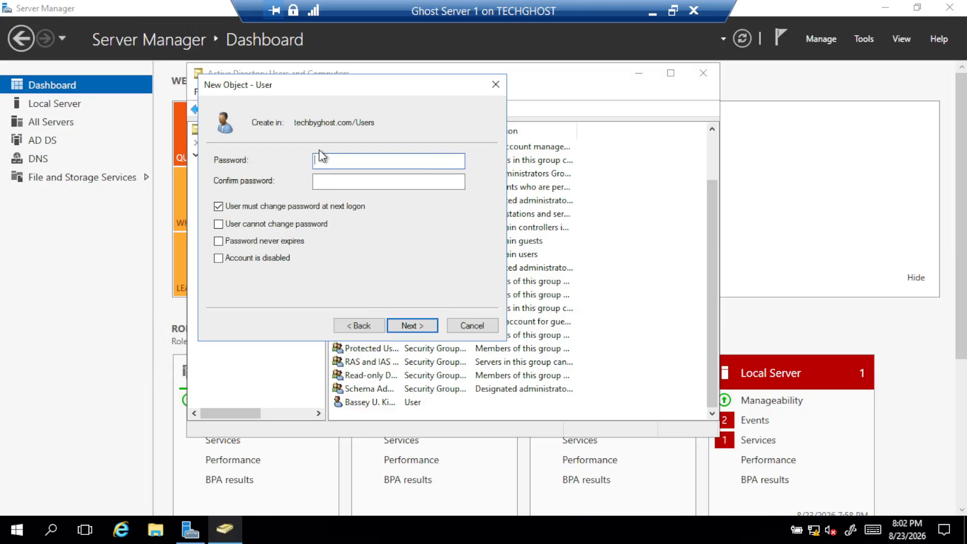
{"action": "type", "text": "••••••"}
{"action": "type", "text": "••••••"}
{"action": "left_click", "coordinate": [410, 327]}
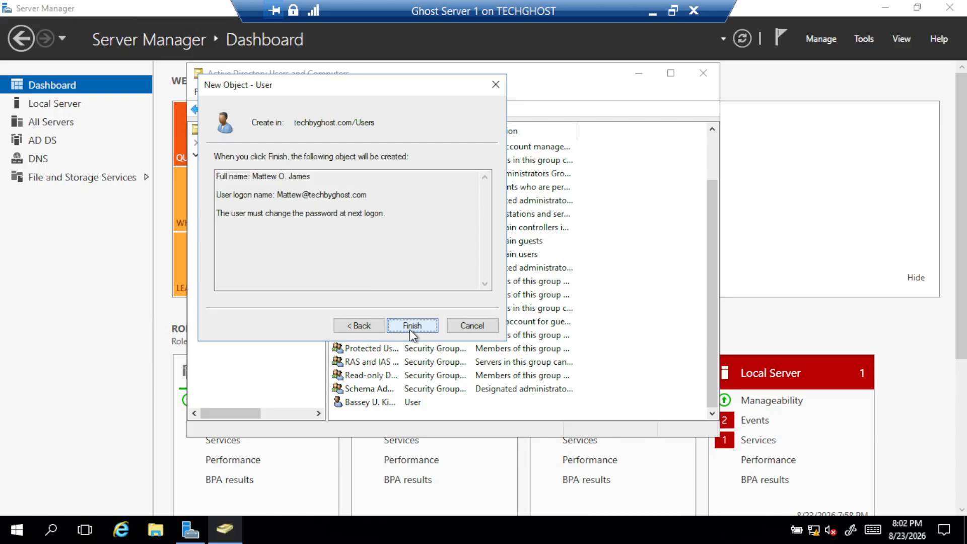
{"action": "left_click", "coordinate": [412, 327]}
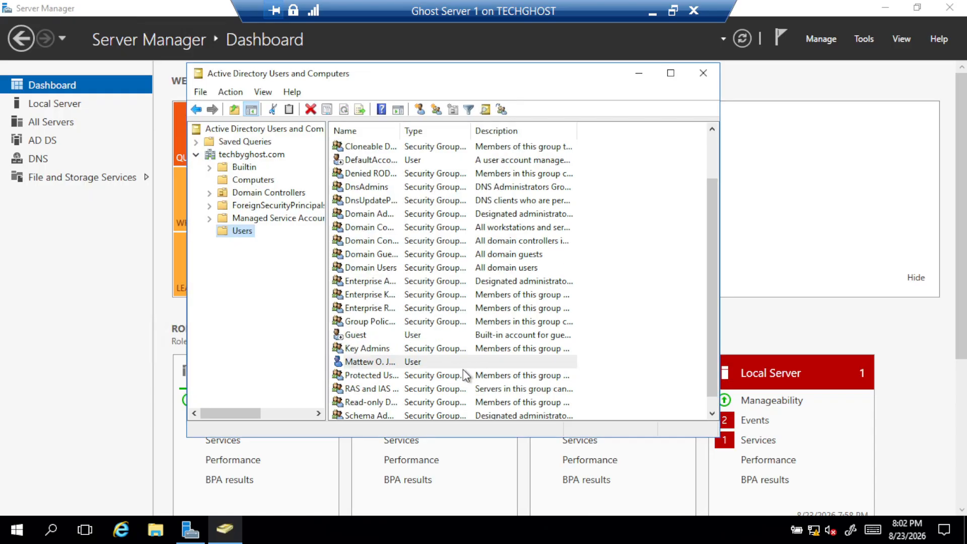
{"action": "left_click", "coordinate": [386, 363]}
{"action": "scroll", "coordinate": [396, 375], "scroll_direction": "up", "scroll_amount": 1}
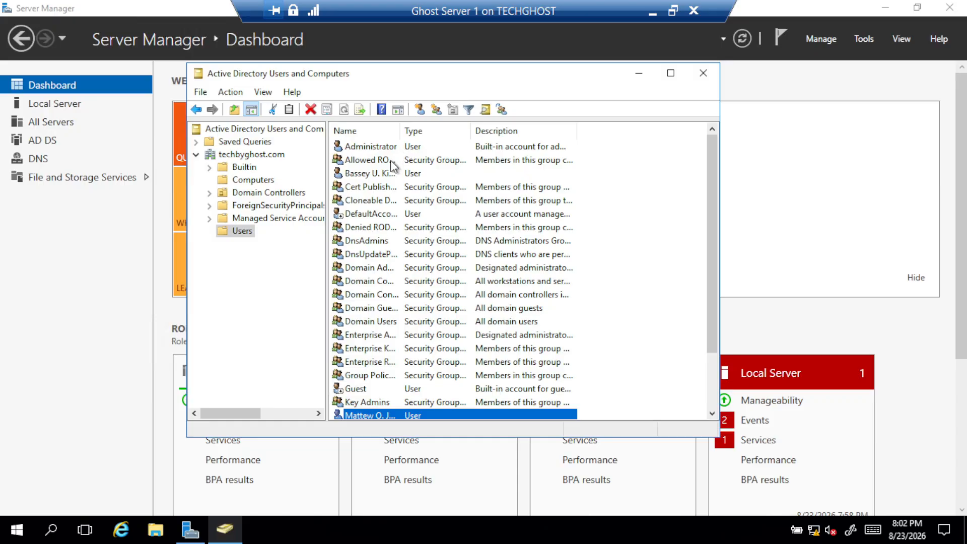
{"action": "left_click", "coordinate": [393, 174]}
{"action": "scroll", "coordinate": [399, 187], "scroll_direction": "down", "scroll_amount": 2}
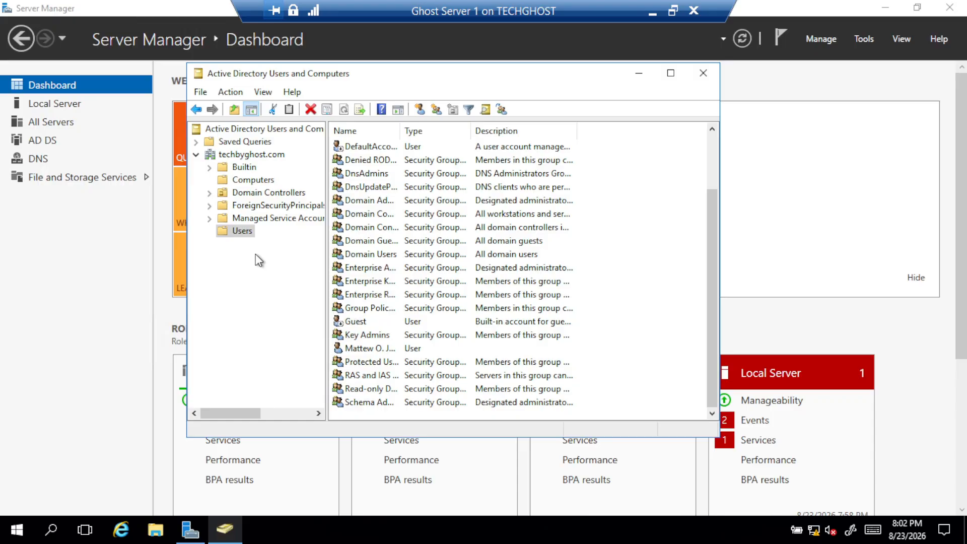
Create group 'Support Group' in Users, keeping Global scope and Security type
{"action": "right_click", "coordinate": [247, 231]}
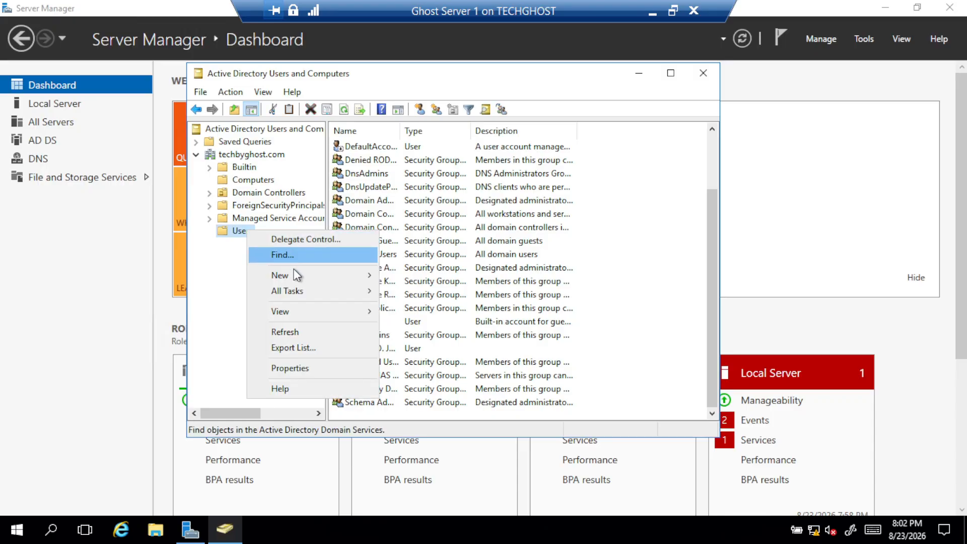
{"action": "mouse_move", "coordinate": [313, 285]}
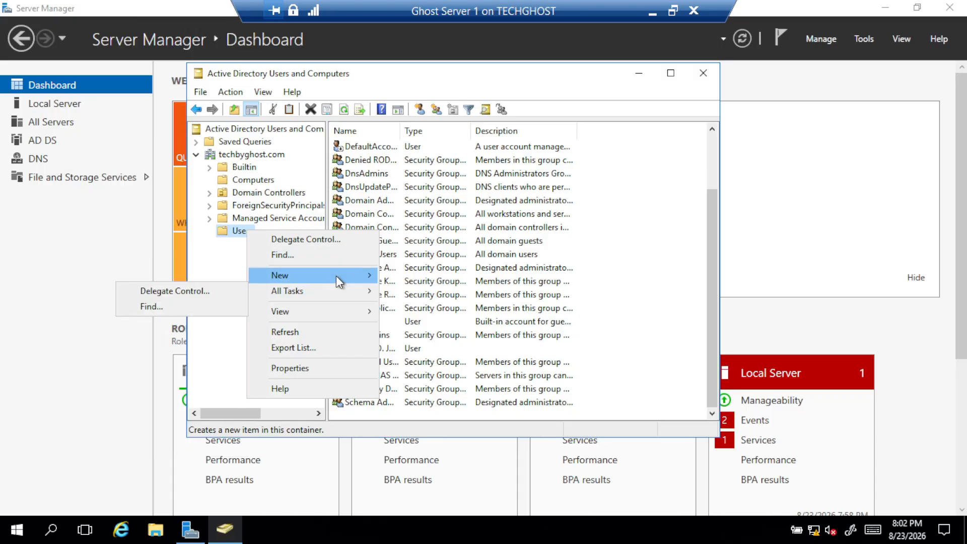
{"action": "left_click", "coordinate": [126, 301]}
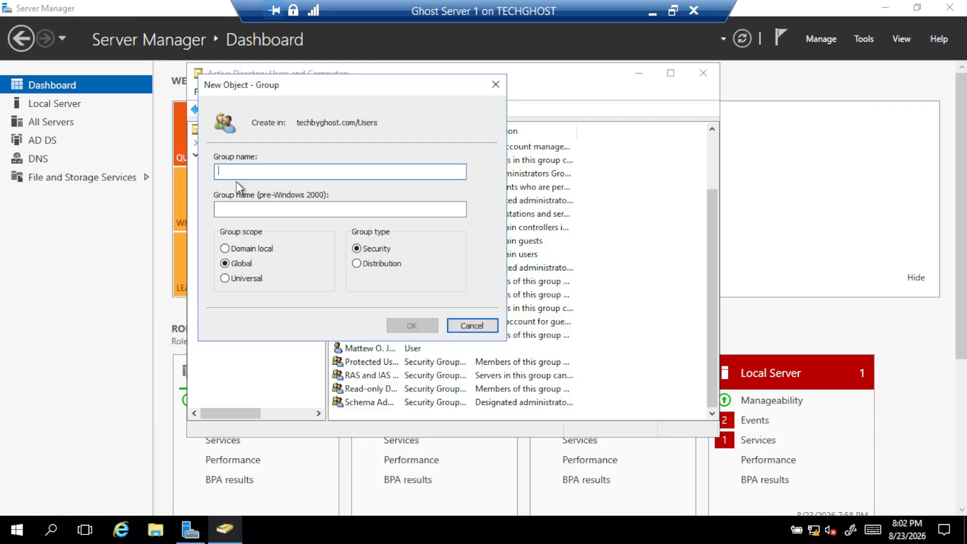
{"action": "type", "text": "Supp"}
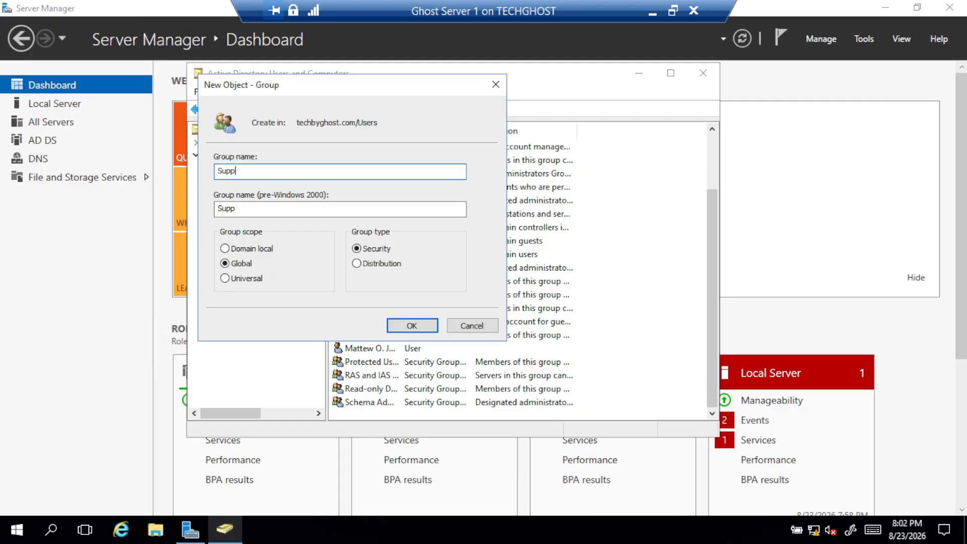
{"action": "type", "text": "ort Group"}
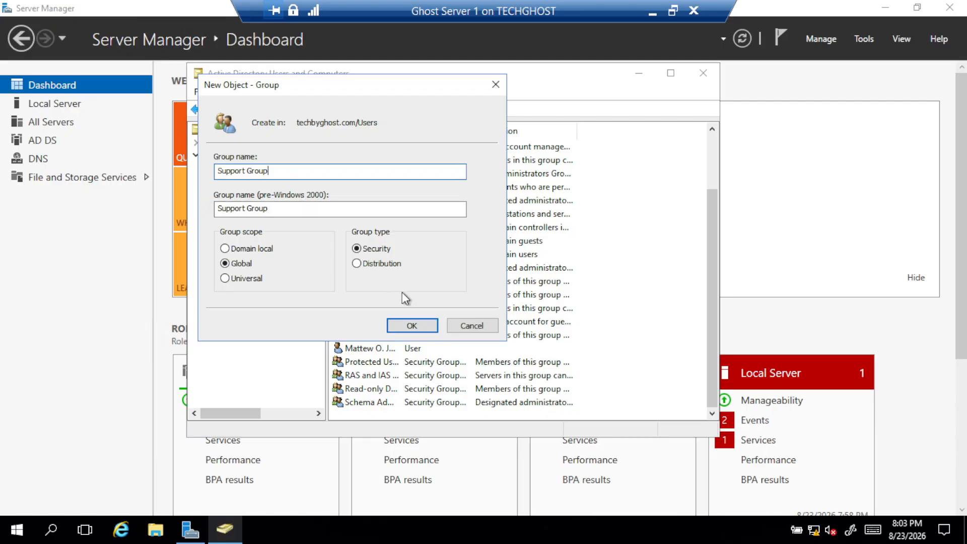
{"action": "left_click", "coordinate": [412, 327]}
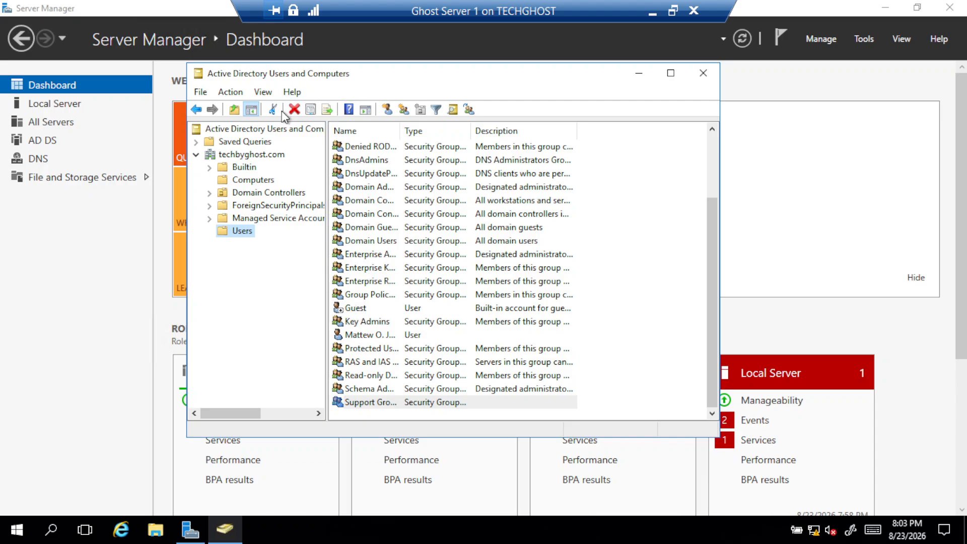
Open Support Group's properties to its Members list
{"action": "scroll", "coordinate": [483, 212], "scroll_direction": "up", "scroll_amount": 2}
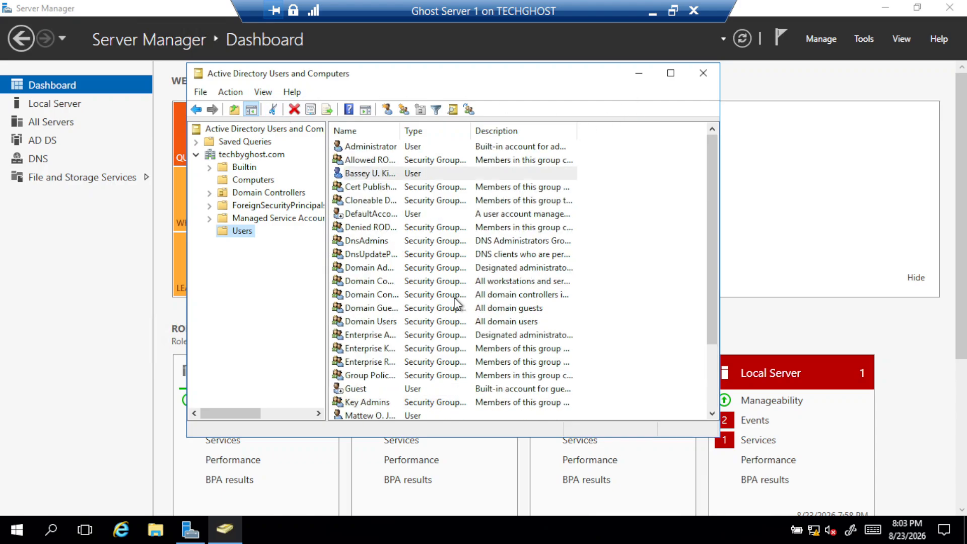
{"action": "left_click", "coordinate": [398, 264]}
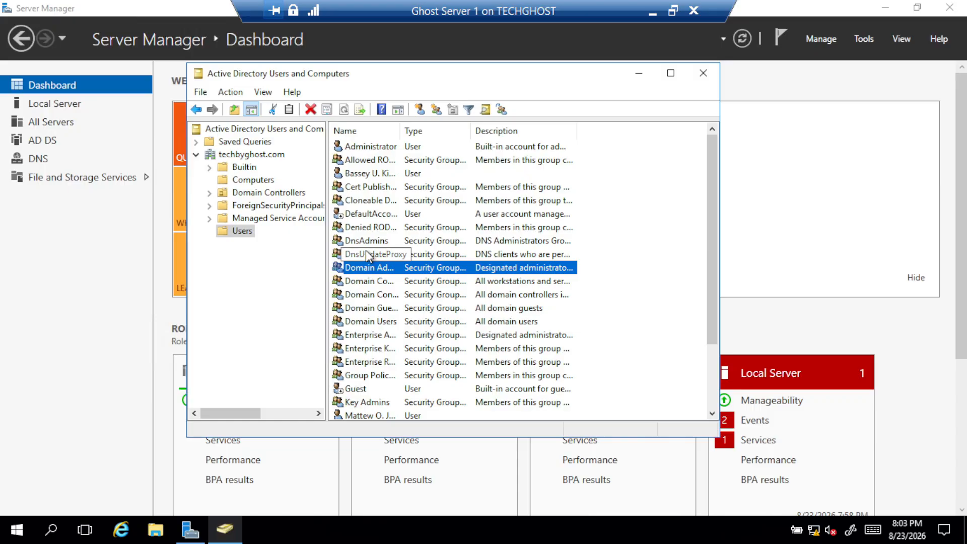
{"action": "key", "text": "s"}
{"action": "key", "text": "s"}
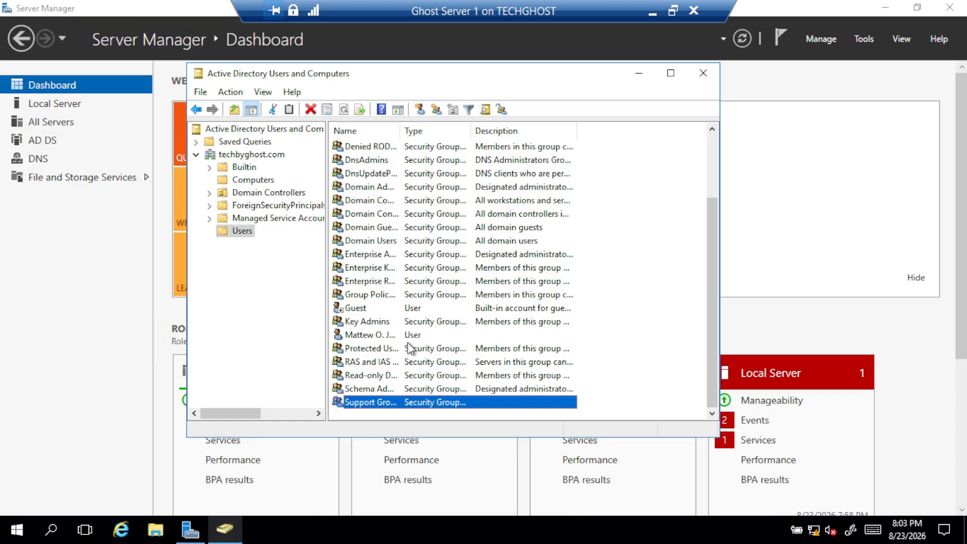
{"action": "double_click", "coordinate": [399, 404]}
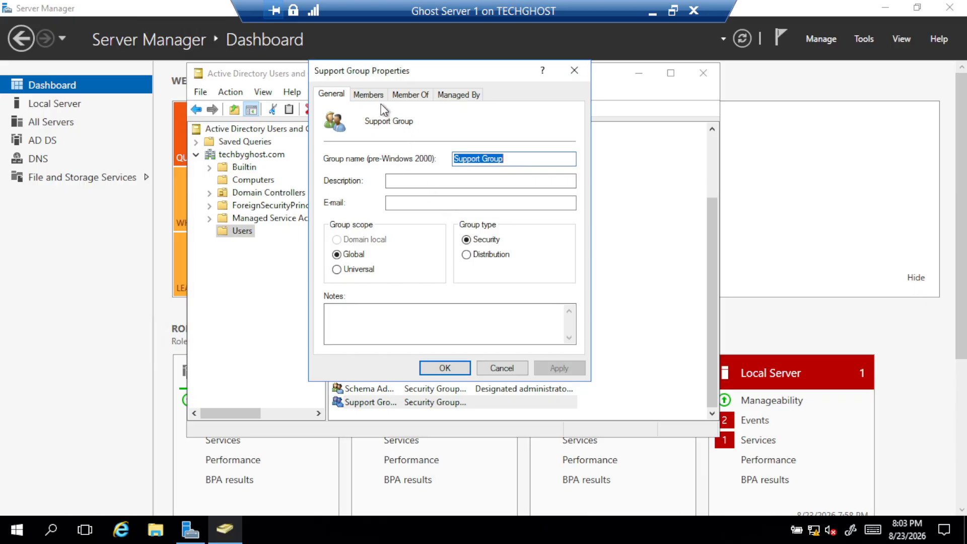
{"action": "left_click", "coordinate": [368, 95]}
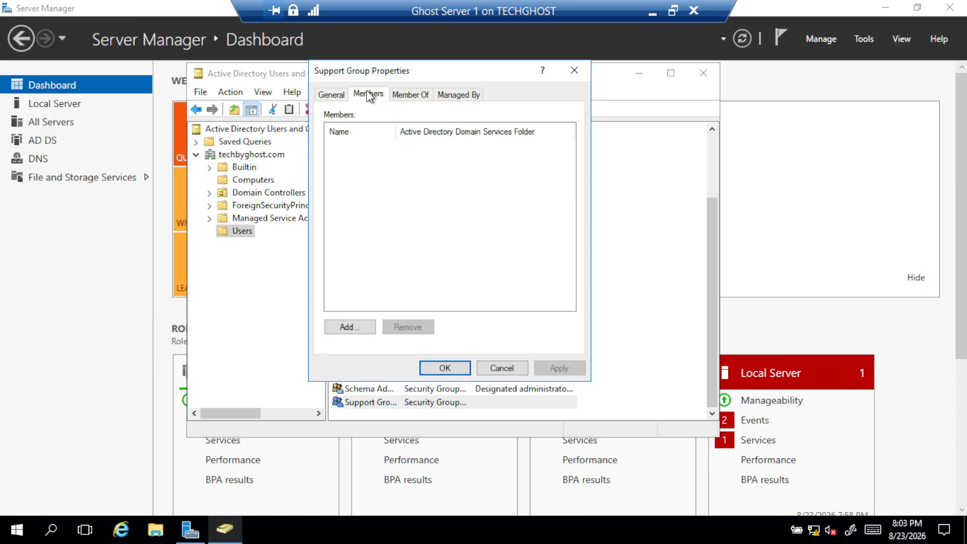
Add the new user to Support Group's members, correcting a mistyped name, and apply the change
{"action": "left_click", "coordinate": [356, 327]}
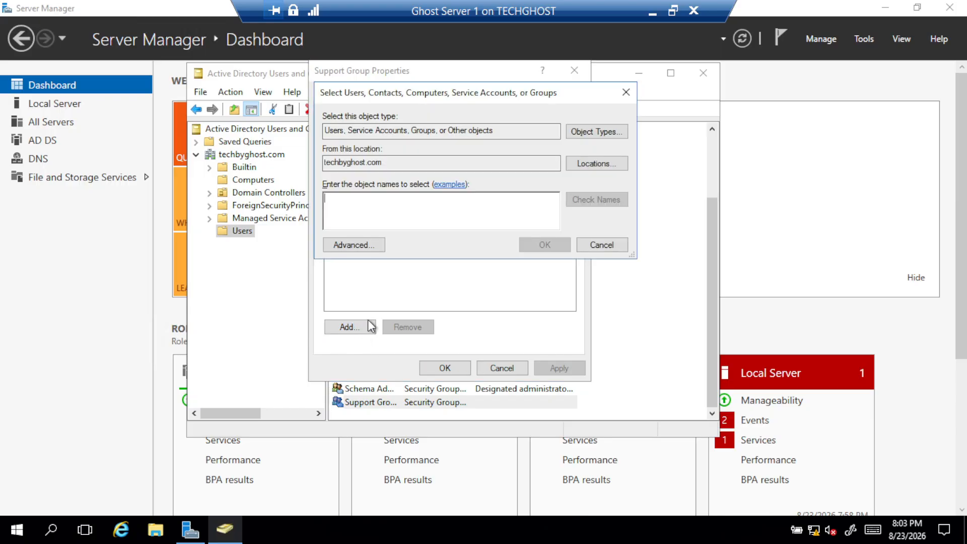
{"action": "type", "text": "Por"}
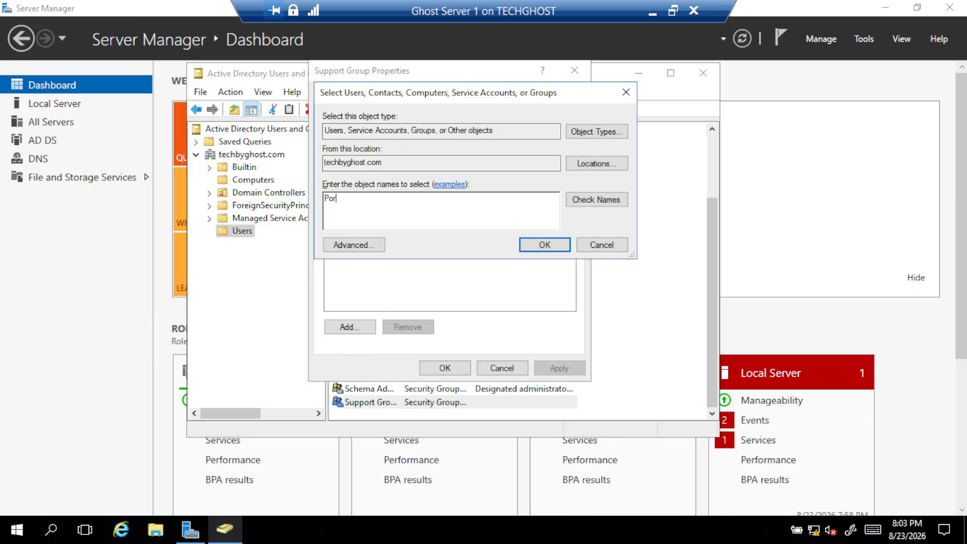
{"action": "type", "text": "sha"}
{"action": "key", "text": "BackSpace"}
{"action": "key", "text": "BackSpace"}
{"action": "key", "text": "BackSpace"}
{"action": "key", "text": "BackSpace"}
{"action": "key", "text": "BackSpace"}
{"action": "key", "text": "BackSpace"}
{"action": "type", "text": "Mattew"}
{"action": "left_click", "coordinate": [608, 198]}
{"action": "left_click", "coordinate": [563, 240]}
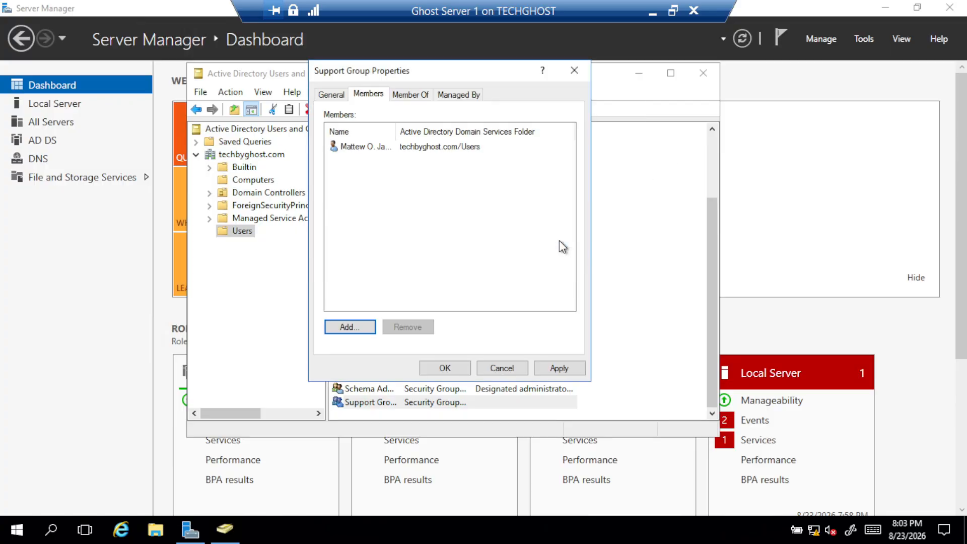
{"action": "left_click", "coordinate": [553, 369]}
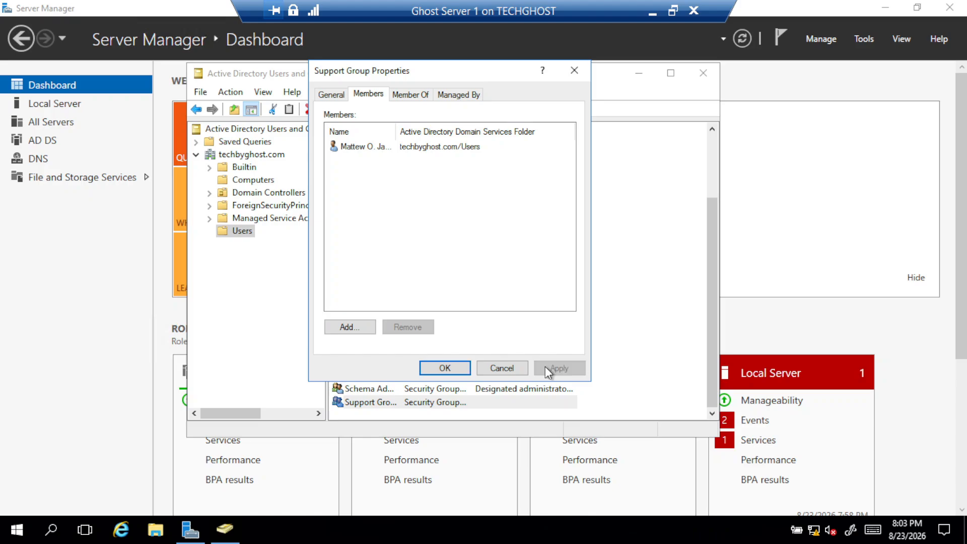
{"action": "left_click", "coordinate": [445, 368]}
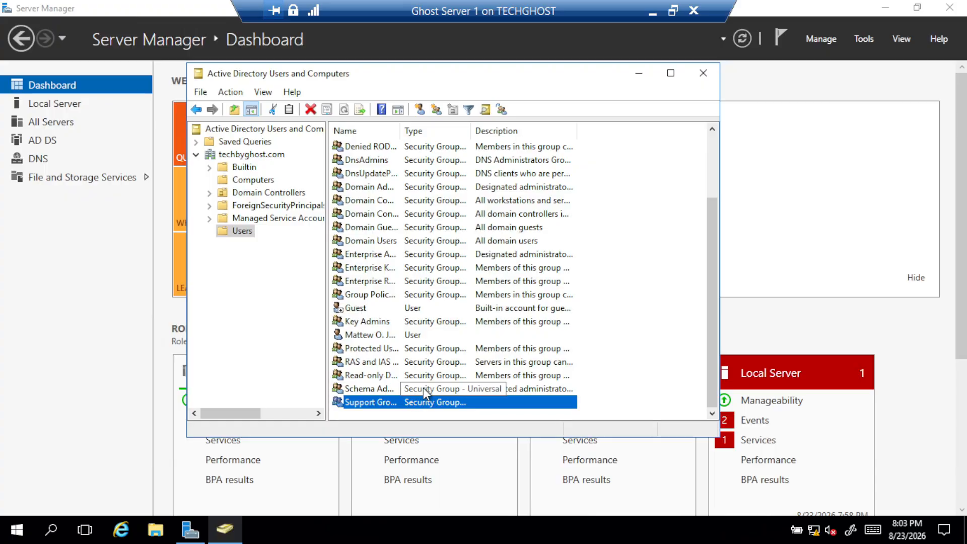
Scroll the Users list and select the other existing user account
{"action": "scroll", "coordinate": [428, 395], "scroll_direction": "up", "scroll_amount": 1}
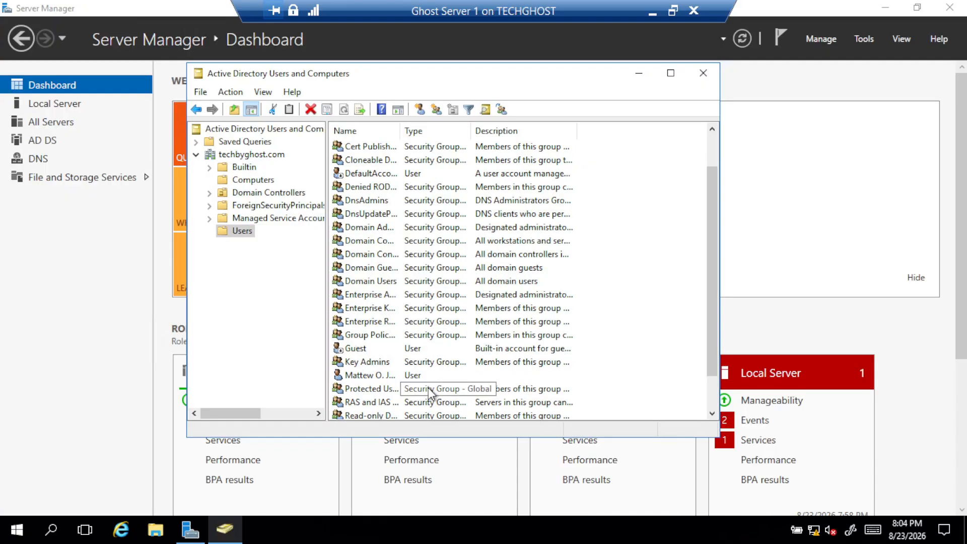
{"action": "scroll", "coordinate": [425, 390], "scroll_direction": "down", "scroll_amount": 1}
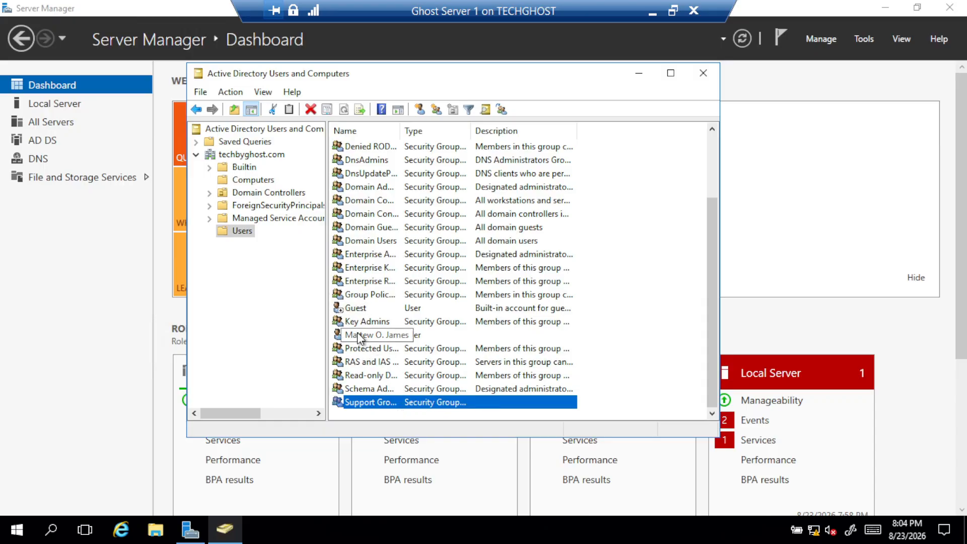
{"action": "scroll", "coordinate": [382, 333], "scroll_direction": "up", "scroll_amount": 3}
{"action": "scroll", "coordinate": [387, 336], "scroll_direction": "down", "scroll_amount": 3}
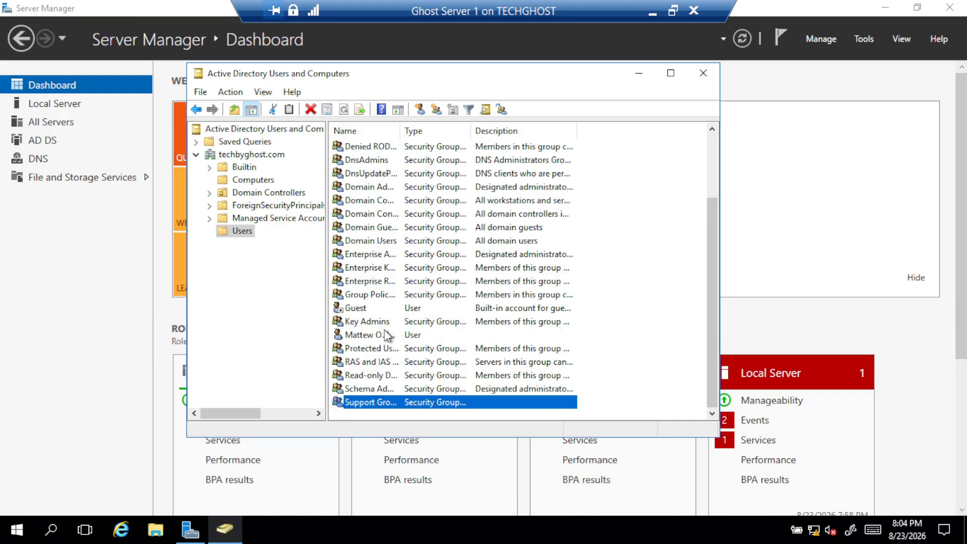
{"action": "scroll", "coordinate": [380, 272], "scroll_direction": "up", "scroll_amount": 2}
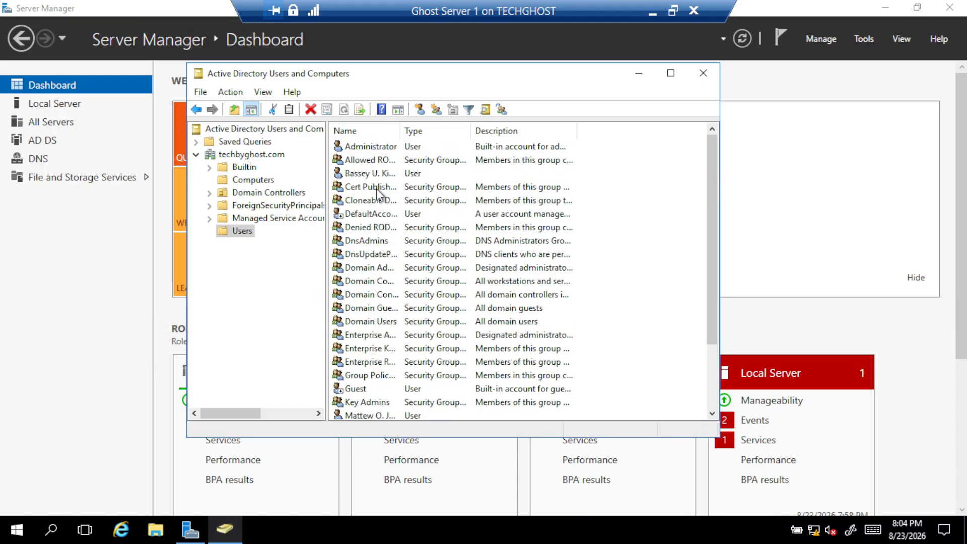
{"action": "left_click", "coordinate": [381, 173]}
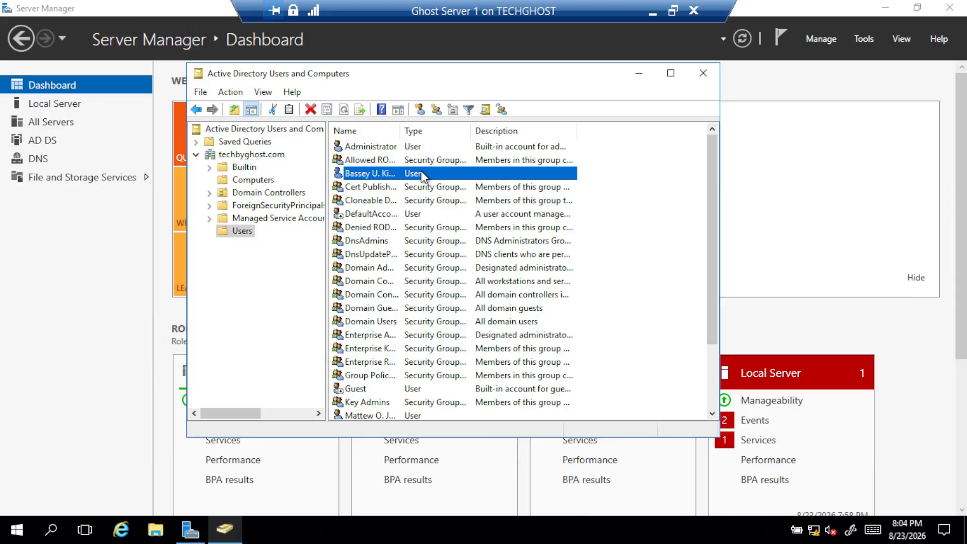
Add the user to the Administrators group from Member Of, resolving 'Admin', and apply
{"action": "double_click", "coordinate": [438, 173]}
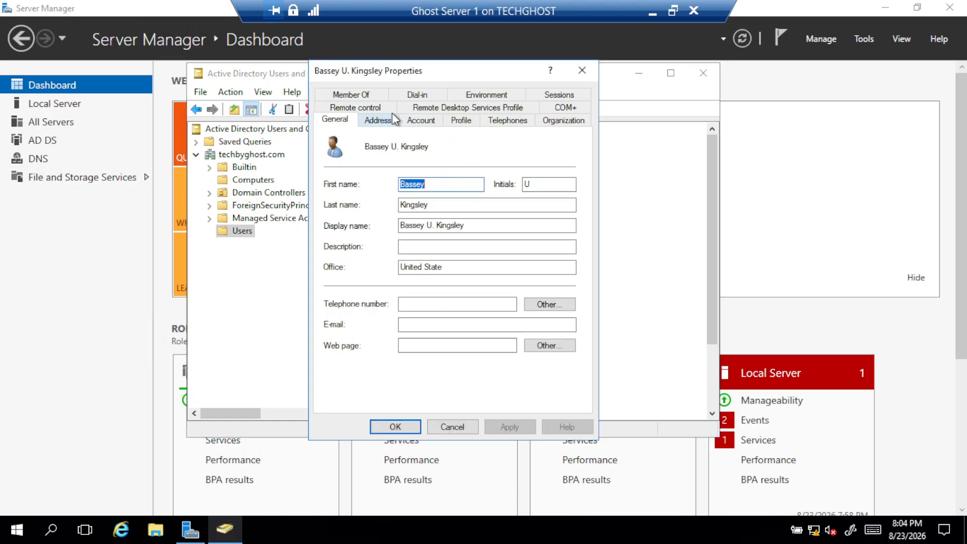
{"action": "left_click", "coordinate": [369, 94]}
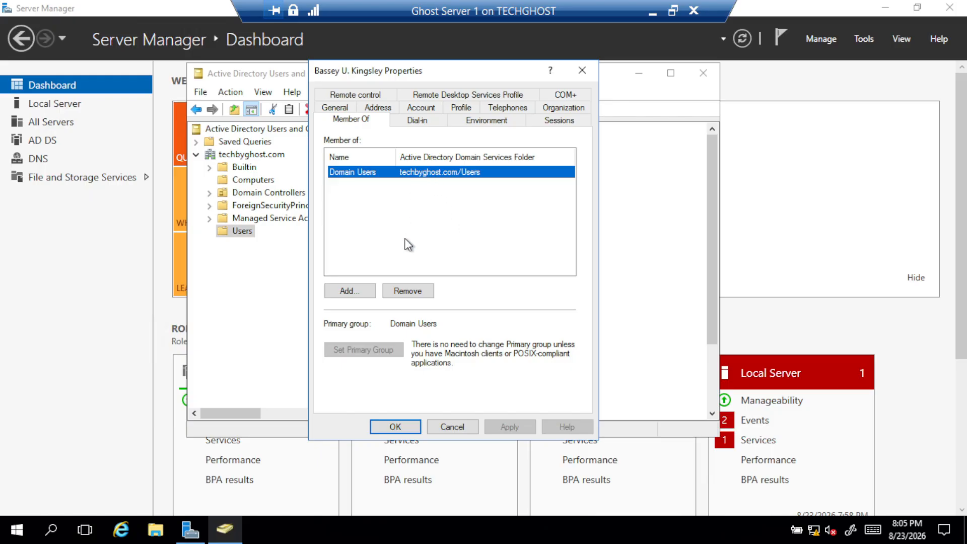
{"action": "left_click", "coordinate": [368, 292]}
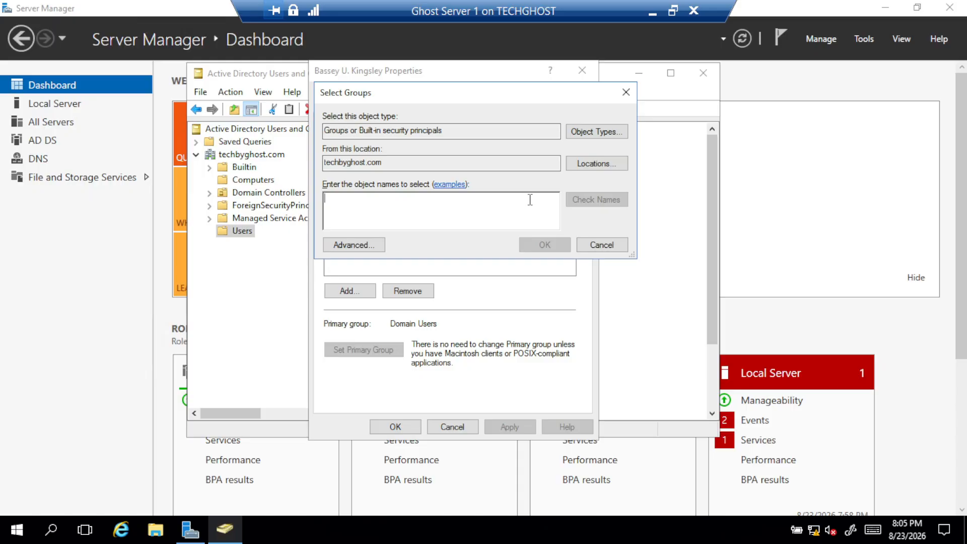
{"action": "type", "text": "Admin"}
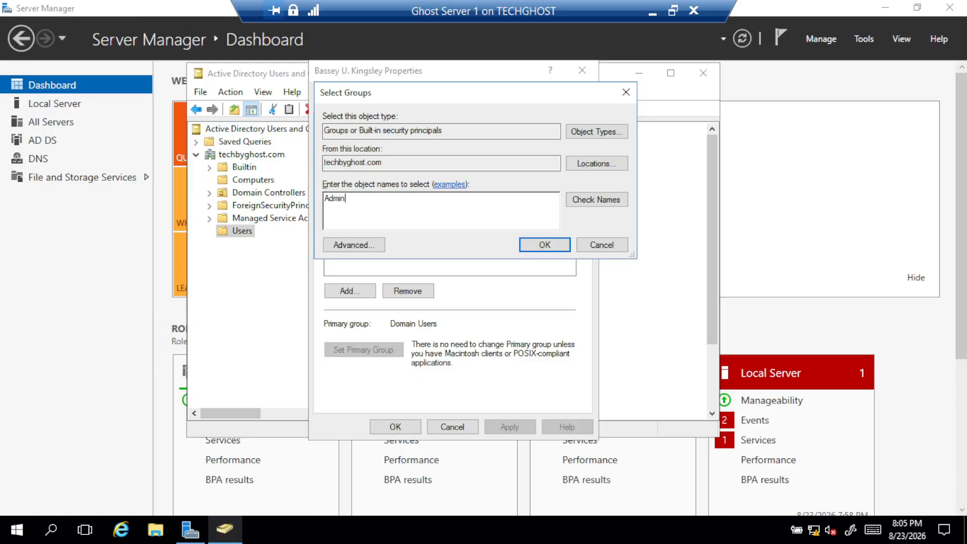
{"action": "left_click", "coordinate": [608, 203]}
{"action": "left_click", "coordinate": [542, 246]}
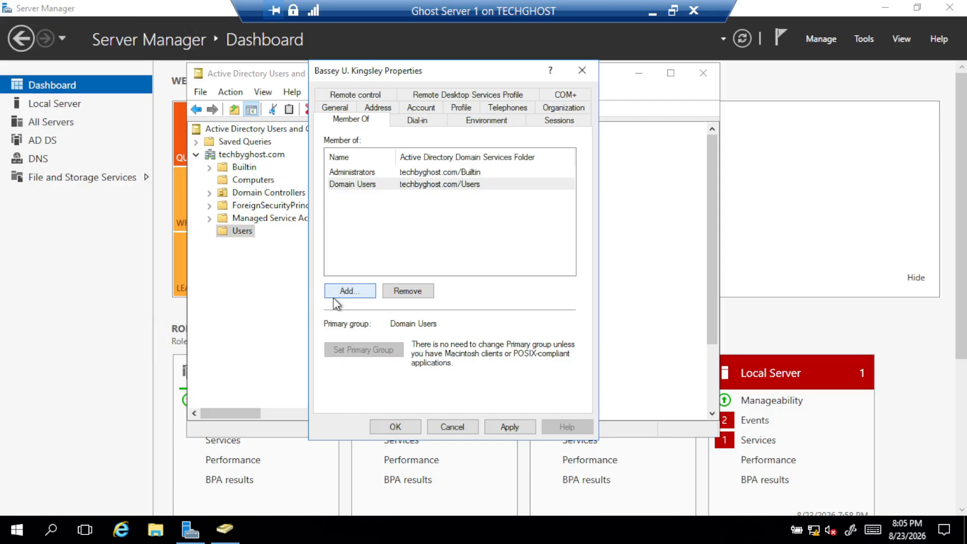
{"action": "left_click", "coordinate": [509, 427]}
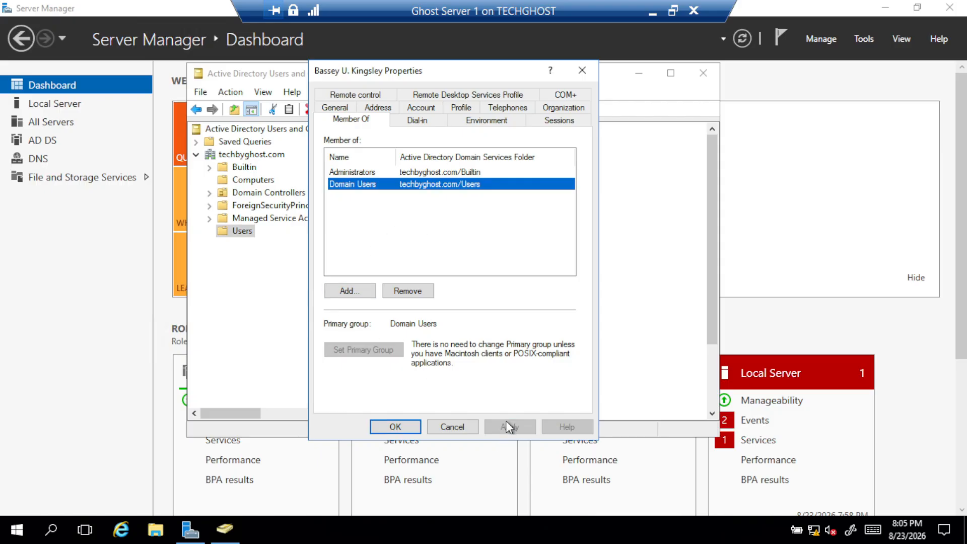
Save the user's properties and inspect the built-in Administrator account's group memberships
{"action": "left_click", "coordinate": [381, 425]}
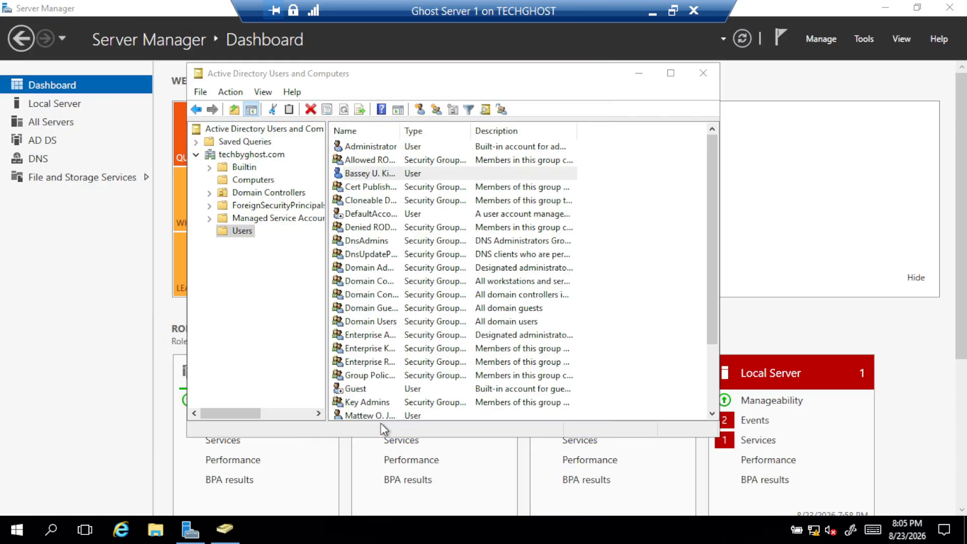
{"action": "left_click", "coordinate": [388, 147]}
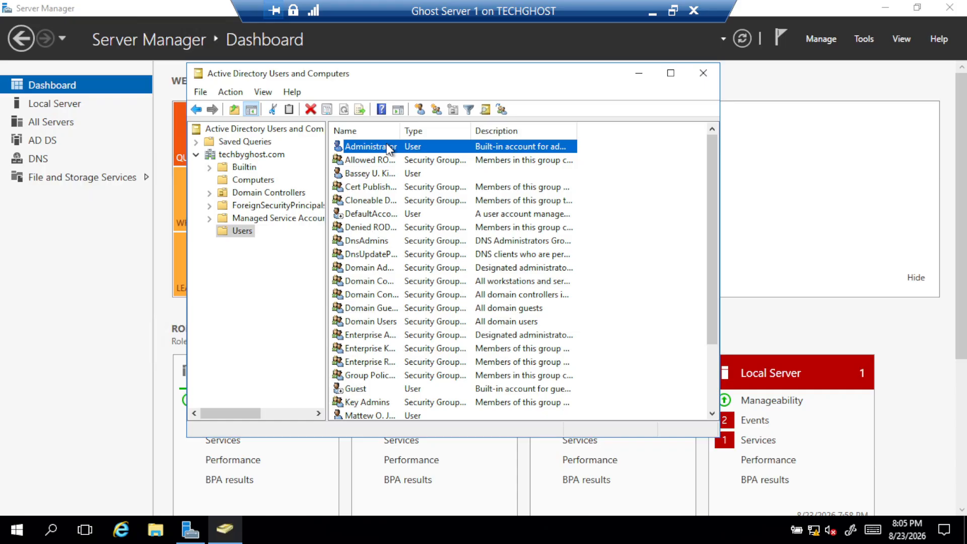
{"action": "double_click", "coordinate": [388, 147]}
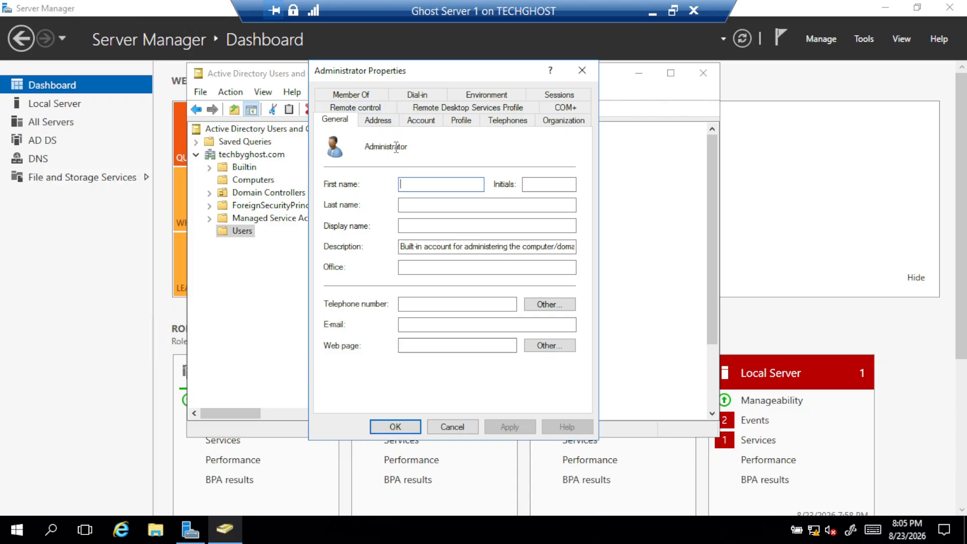
{"action": "left_click", "coordinate": [364, 95]}
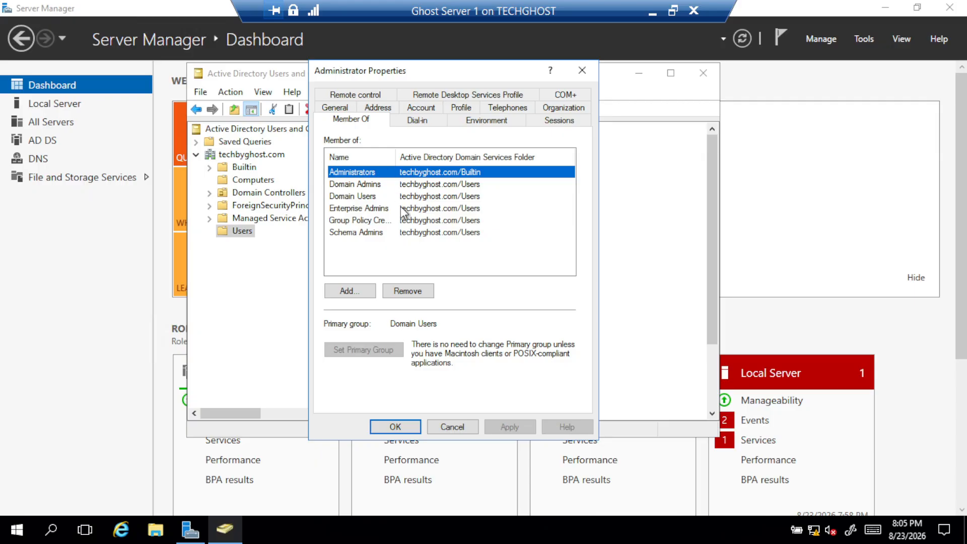
{"action": "left_click", "coordinate": [344, 184]}
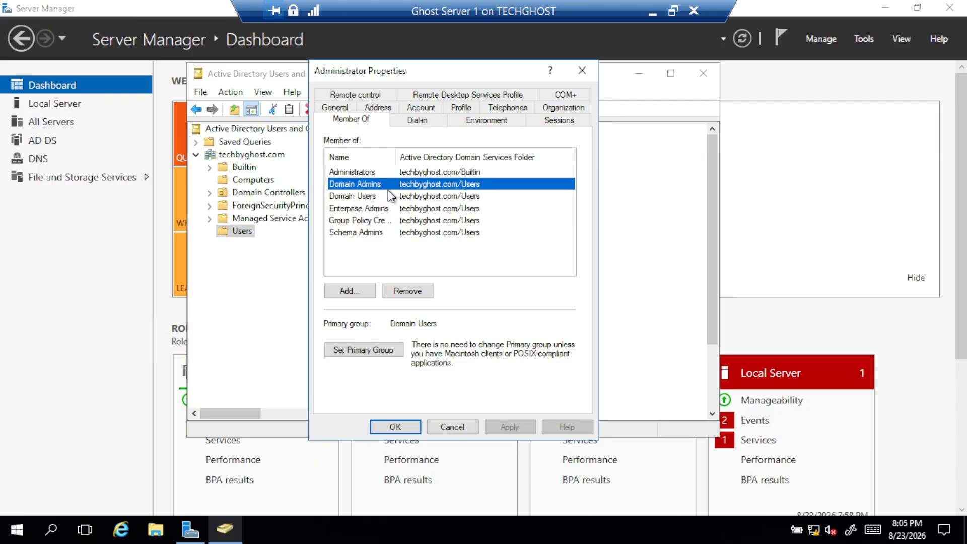
{"action": "left_click", "coordinate": [356, 197]}
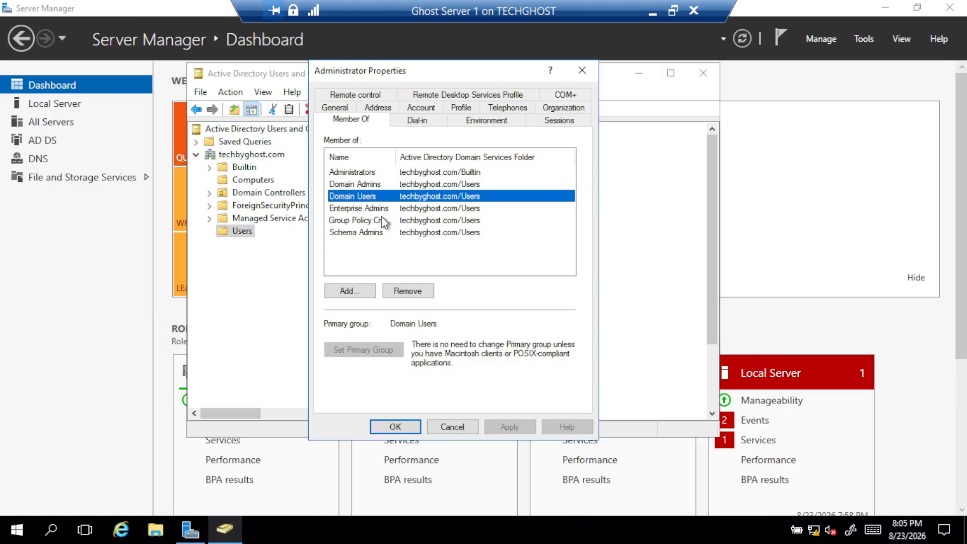
Confirm the new user appears among the Administrators group's members, then close both dialogs
{"action": "left_click", "coordinate": [371, 171]}
{"action": "double_click", "coordinate": [370, 172]}
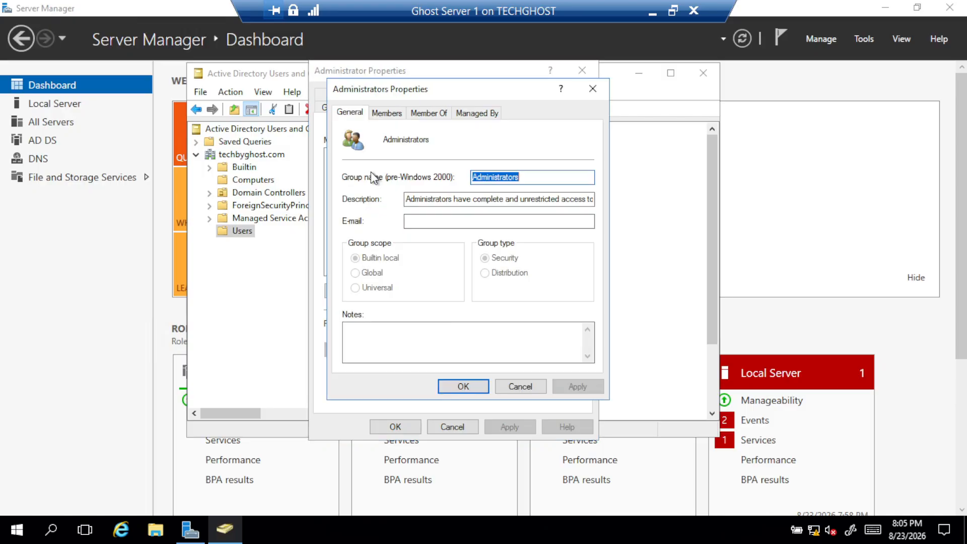
{"action": "left_click", "coordinate": [394, 112]}
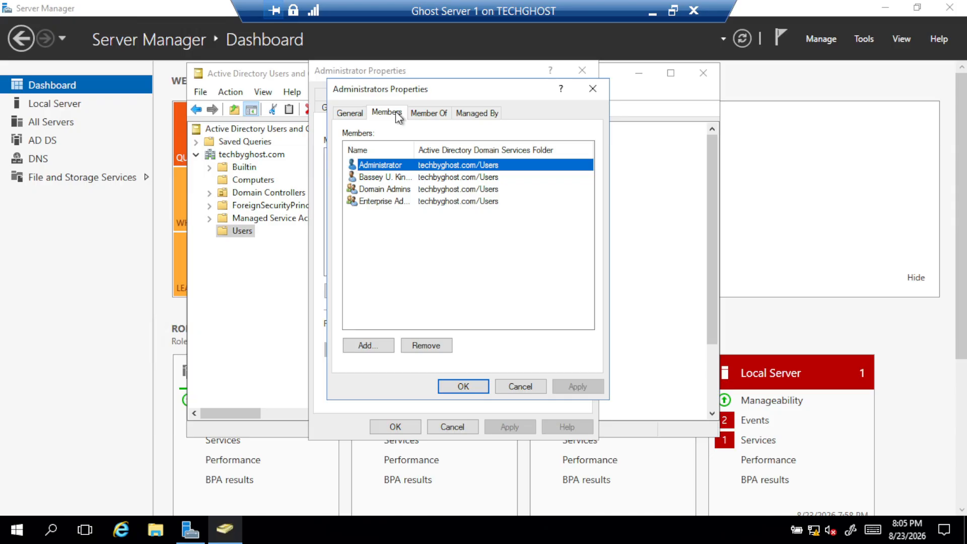
{"action": "left_click", "coordinate": [425, 177]}
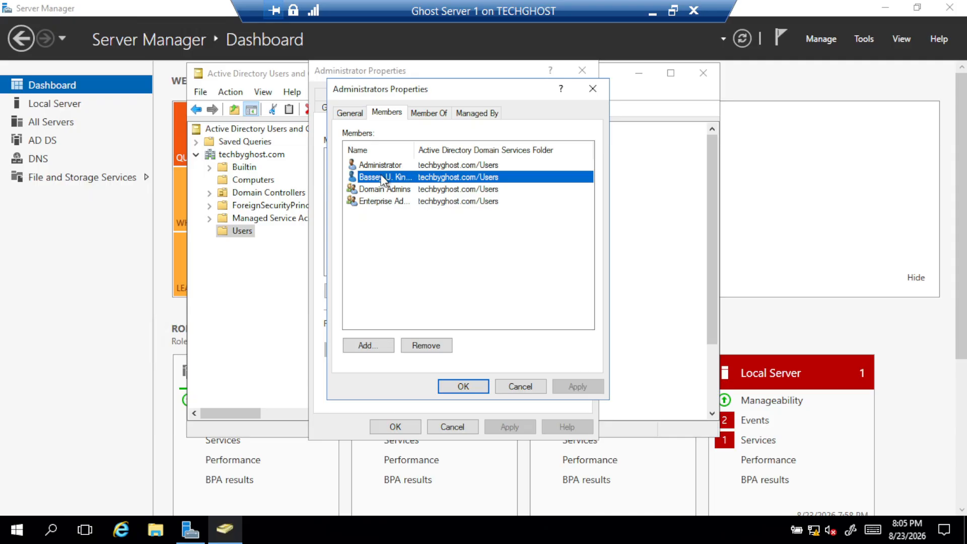
{"action": "left_click", "coordinate": [428, 114]}
{"action": "left_click", "coordinate": [394, 116]}
{"action": "left_click", "coordinate": [516, 386]}
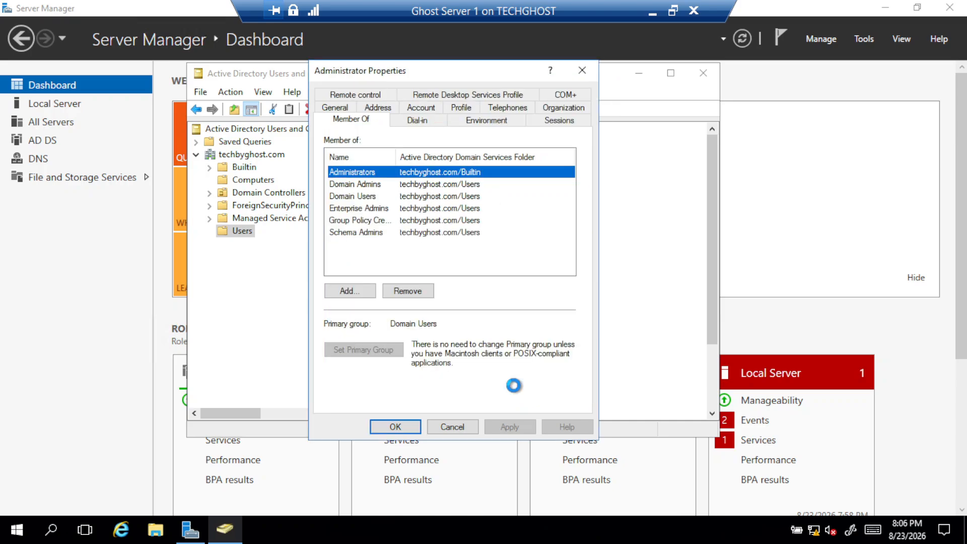
{"action": "left_click", "coordinate": [575, 74]}
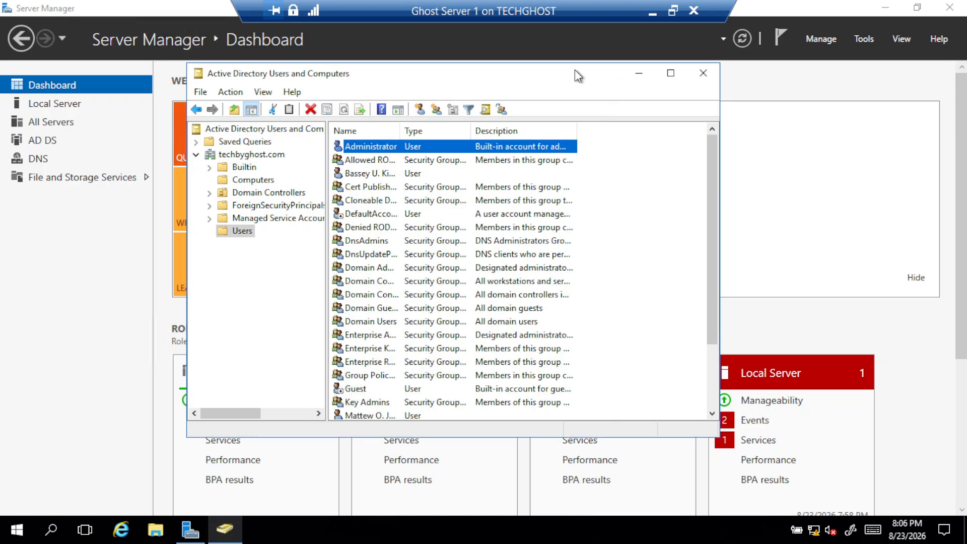
Check the first user's group memberships and close its properties
{"action": "double_click", "coordinate": [364, 174]}
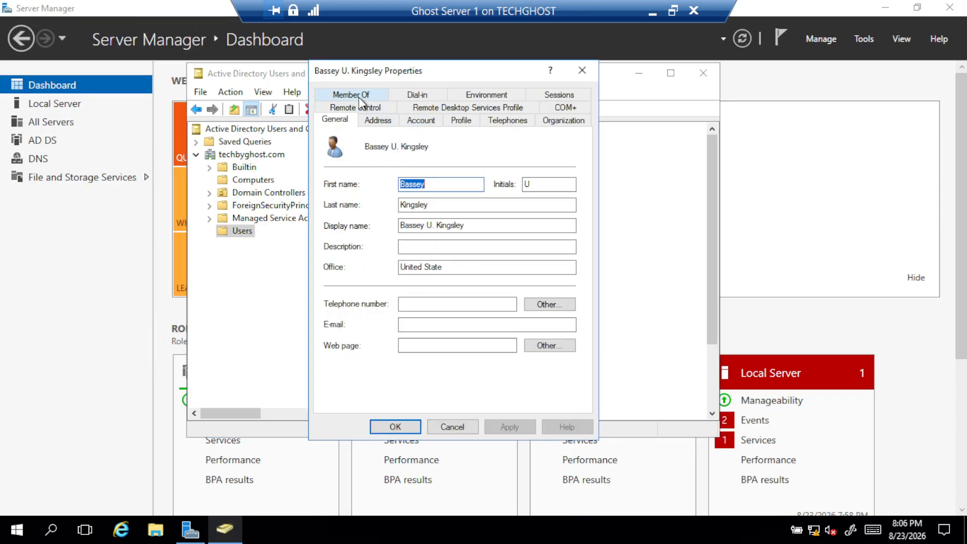
{"action": "left_click", "coordinate": [358, 96]}
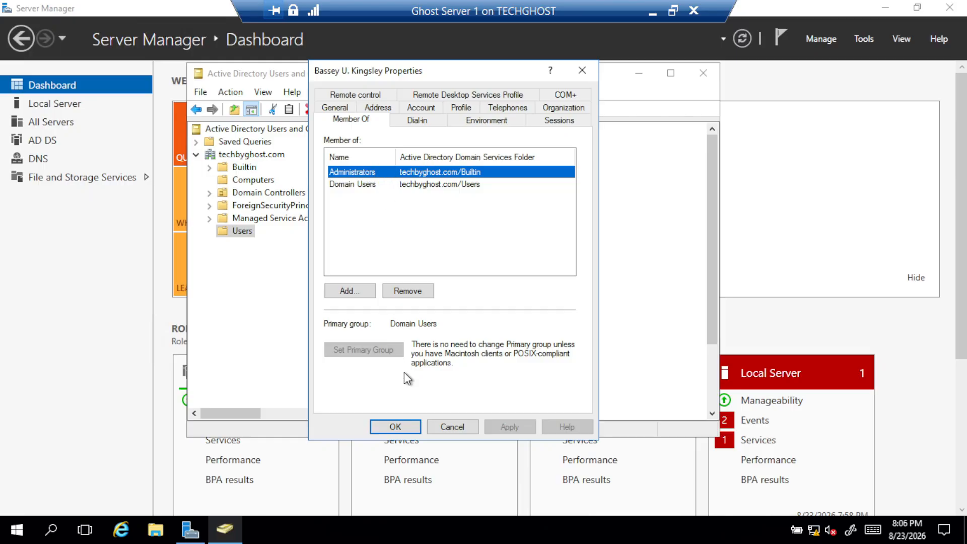
{"action": "left_click", "coordinate": [394, 427]}
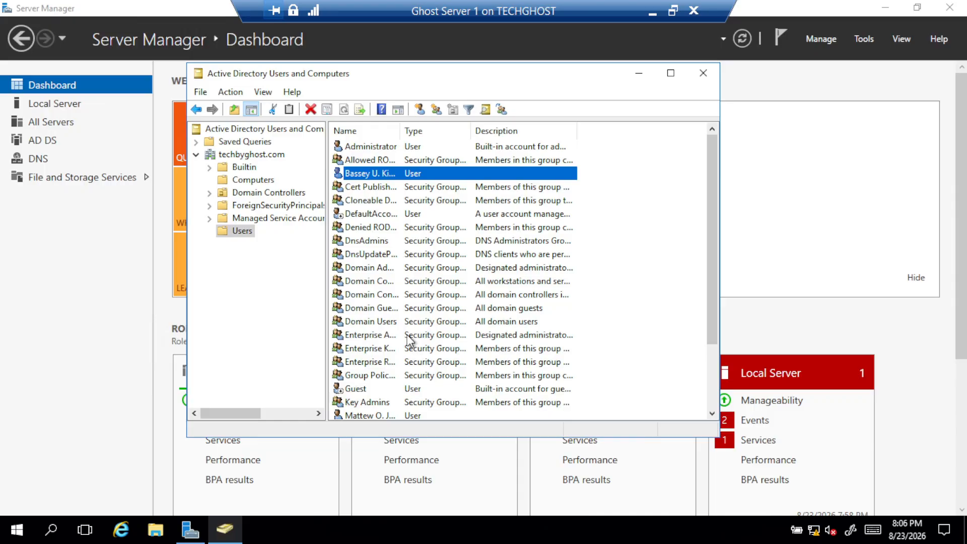
{"action": "left_click", "coordinate": [366, 254]}
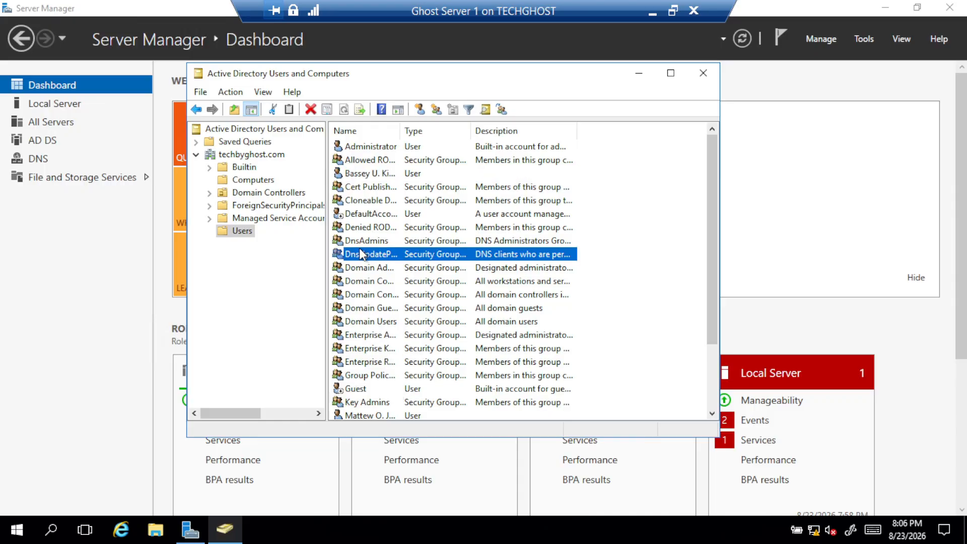
{"action": "scroll", "coordinate": [366, 256], "scroll_direction": "down", "scroll_amount": 2}
Remove the second user from Support Group, confirm, and apply the change
{"action": "left_click", "coordinate": [367, 335]}
{"action": "double_click", "coordinate": [367, 337]}
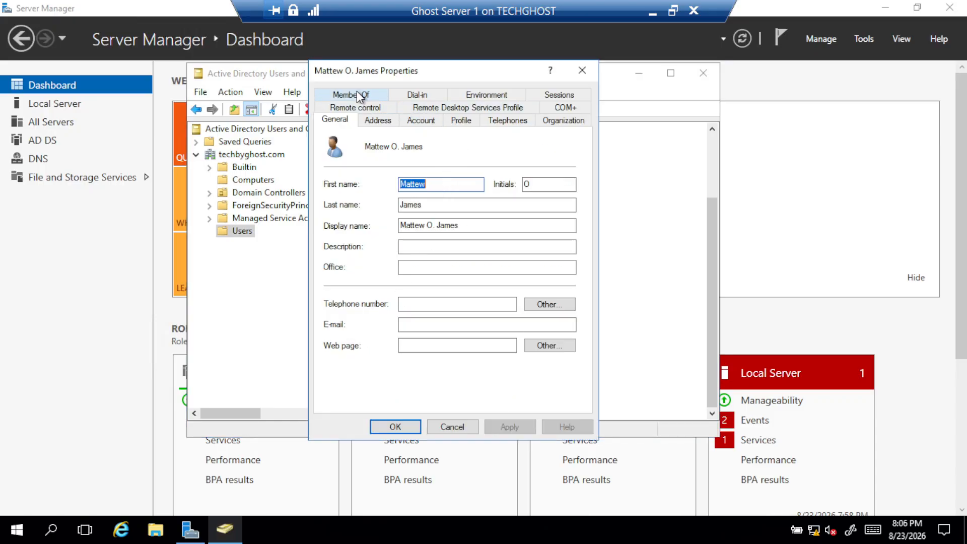
{"action": "left_click", "coordinate": [363, 97]}
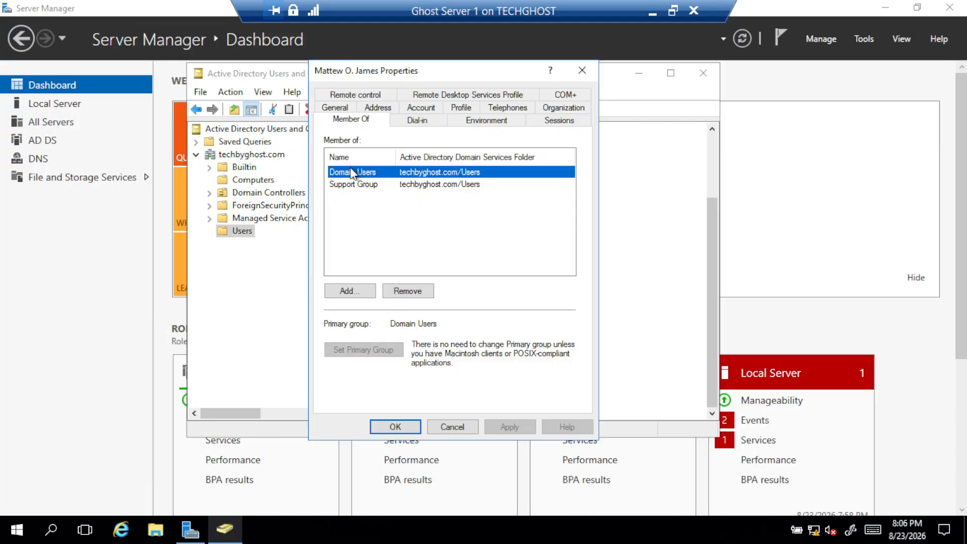
{"action": "left_click", "coordinate": [351, 184]}
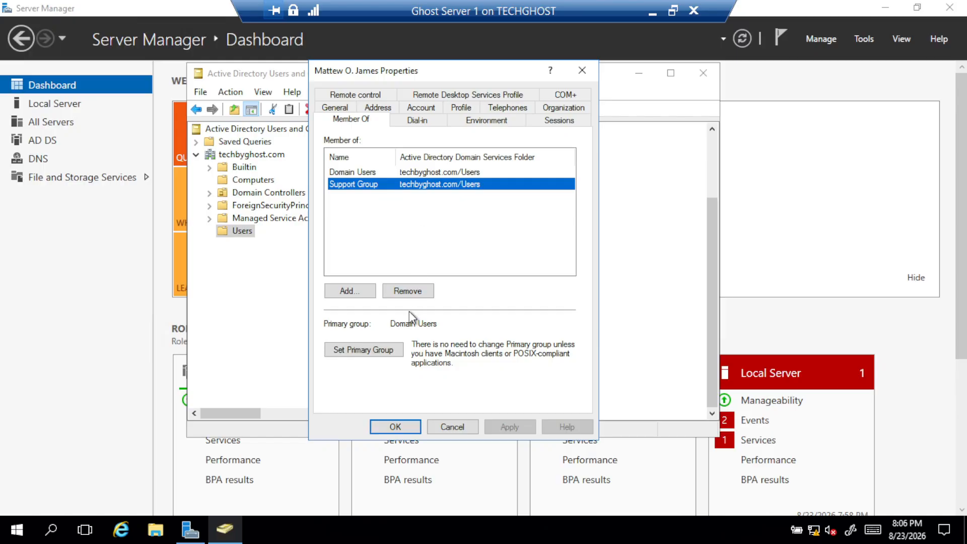
{"action": "left_click", "coordinate": [416, 294]}
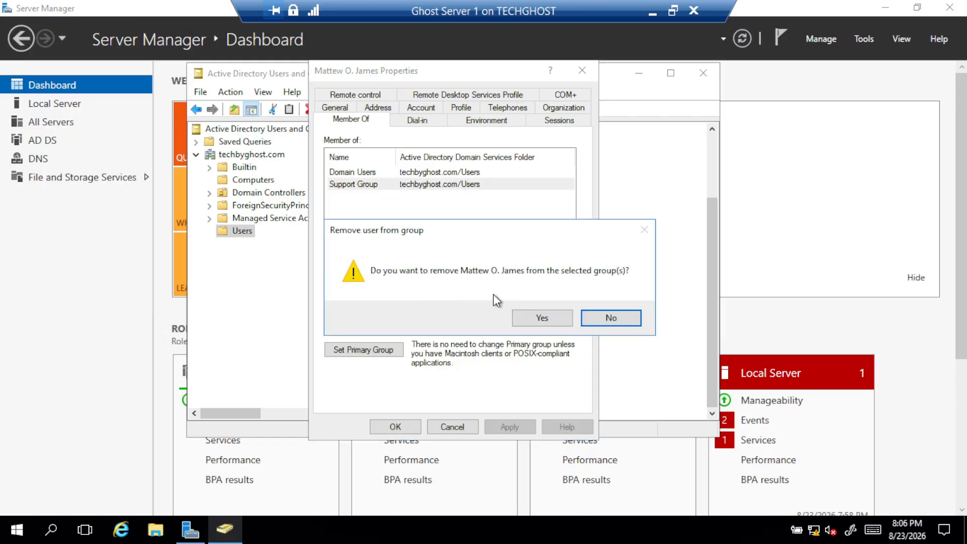
{"action": "left_click", "coordinate": [542, 316]}
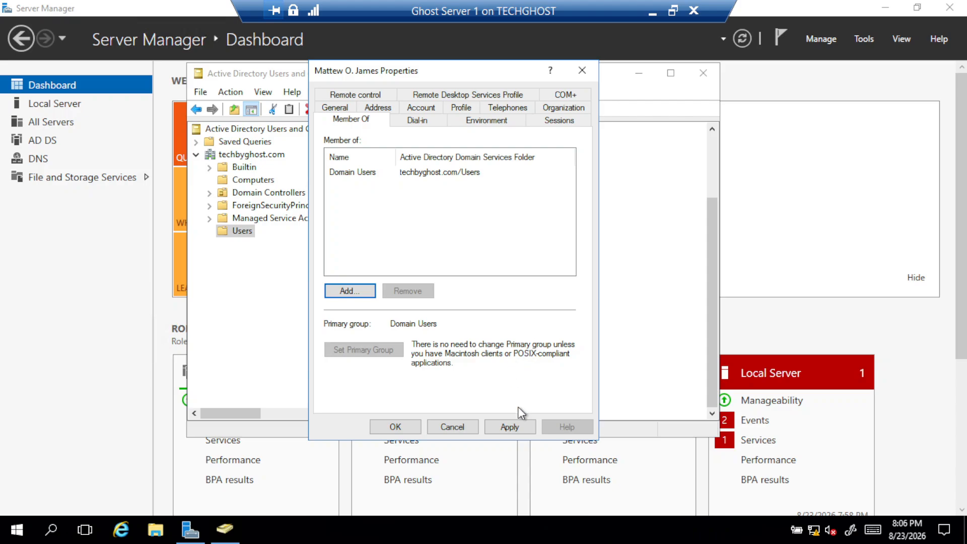
{"action": "left_click", "coordinate": [517, 427]}
{"action": "left_click", "coordinate": [394, 426]}
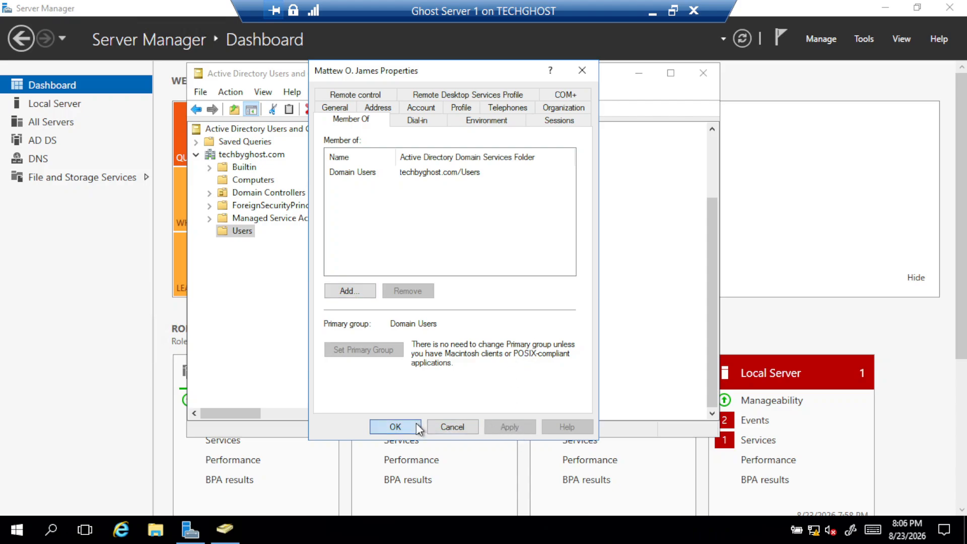
{"action": "scroll", "coordinate": [473, 259], "scroll_direction": "up", "scroll_amount": 2}
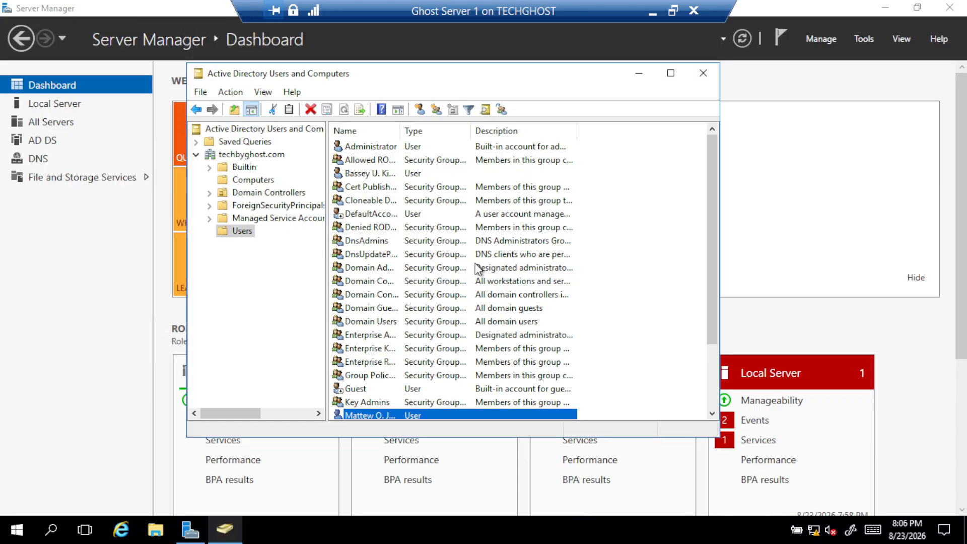
Close Active Directory Users and Computers and sign the Administrator out from the Start menu
{"action": "left_click", "coordinate": [404, 176]}
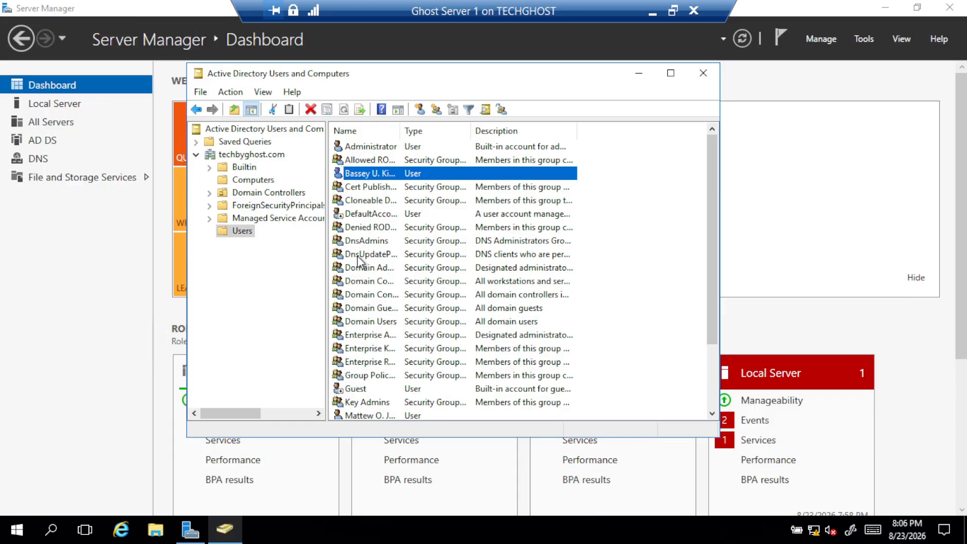
{"action": "left_click", "coordinate": [699, 73]}
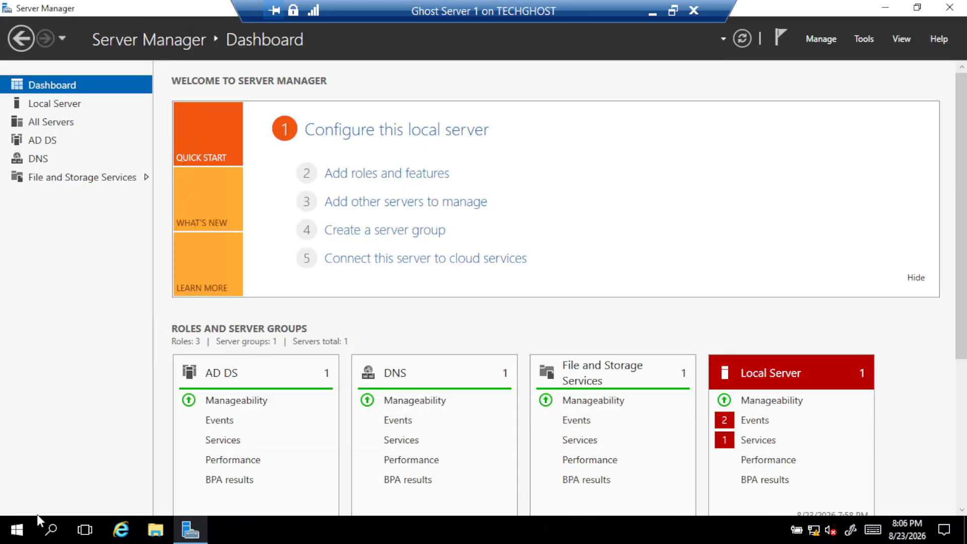
{"action": "left_click", "coordinate": [15, 529]}
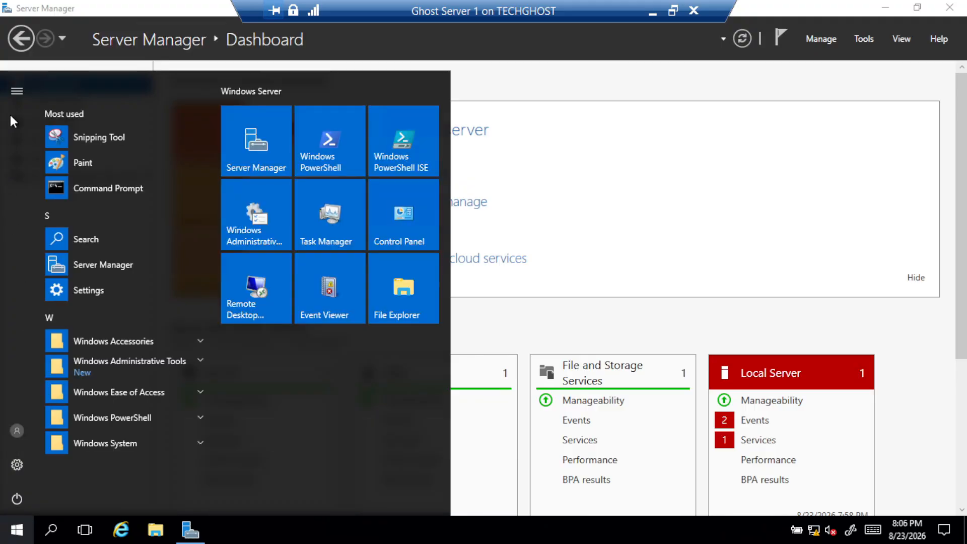
{"action": "left_click", "coordinate": [17, 93]}
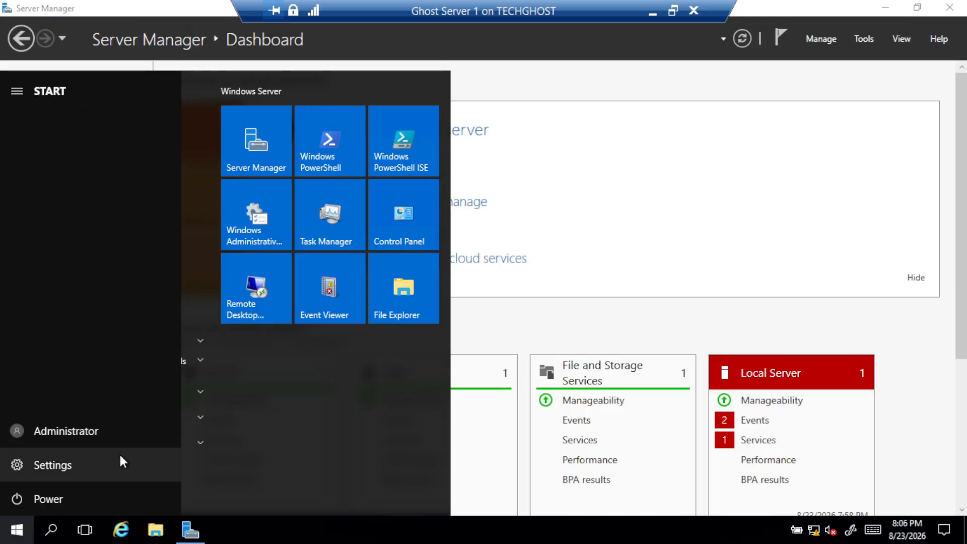
{"action": "left_click", "coordinate": [56, 435]}
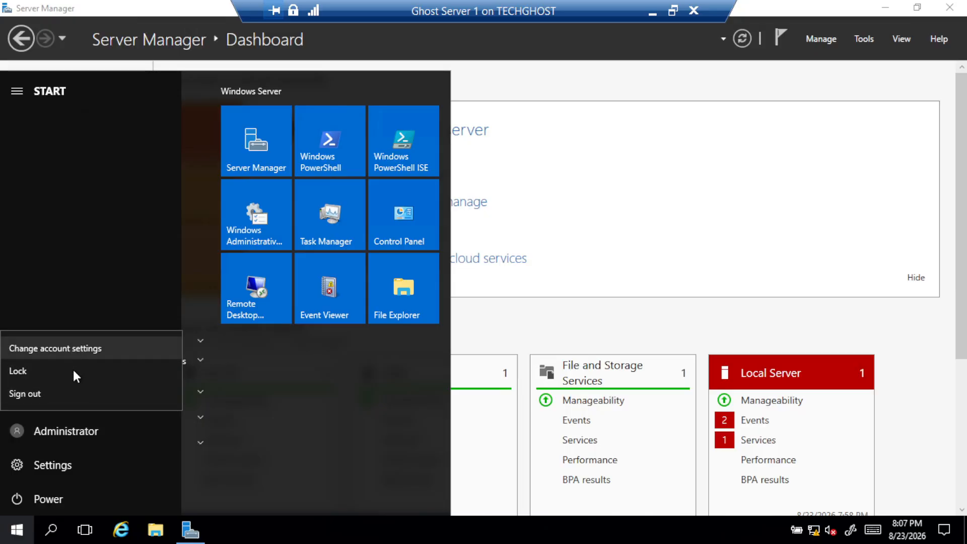
{"action": "left_click", "coordinate": [71, 392]}
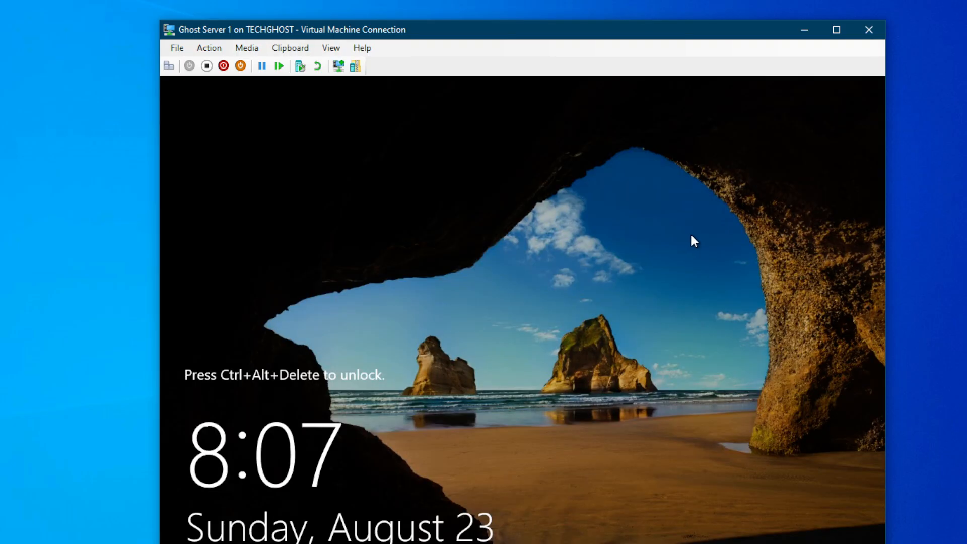
Toggle the VM's enhanced session off and back on, leaving the connection full screen
{"action": "left_click", "coordinate": [334, 66]}
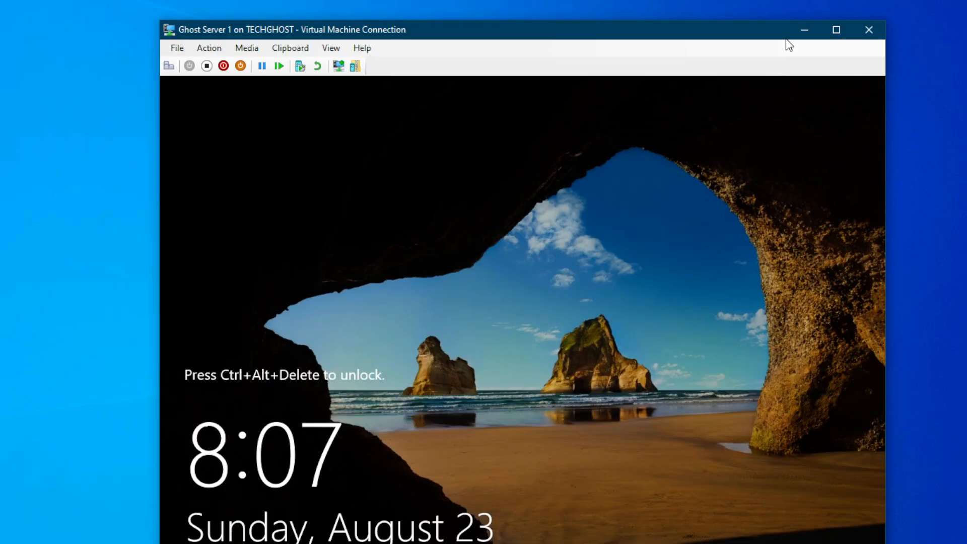
{"action": "left_click", "coordinate": [835, 29]}
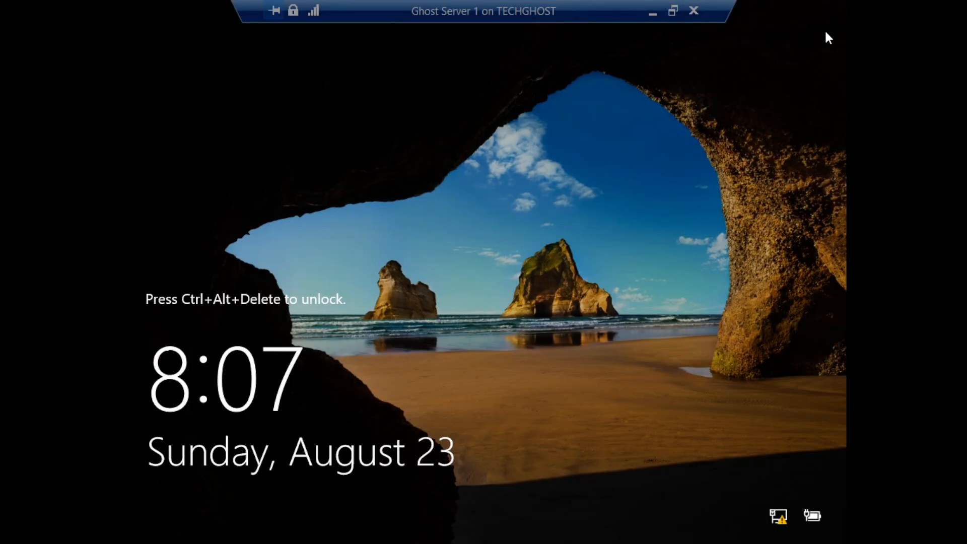
{"action": "left_click", "coordinate": [673, 11]}
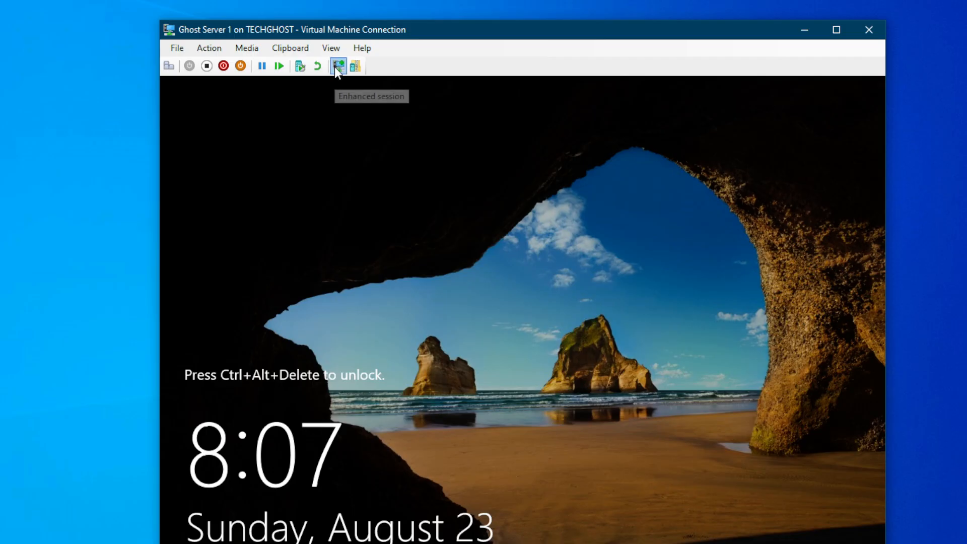
{"action": "left_click", "coordinate": [336, 66]}
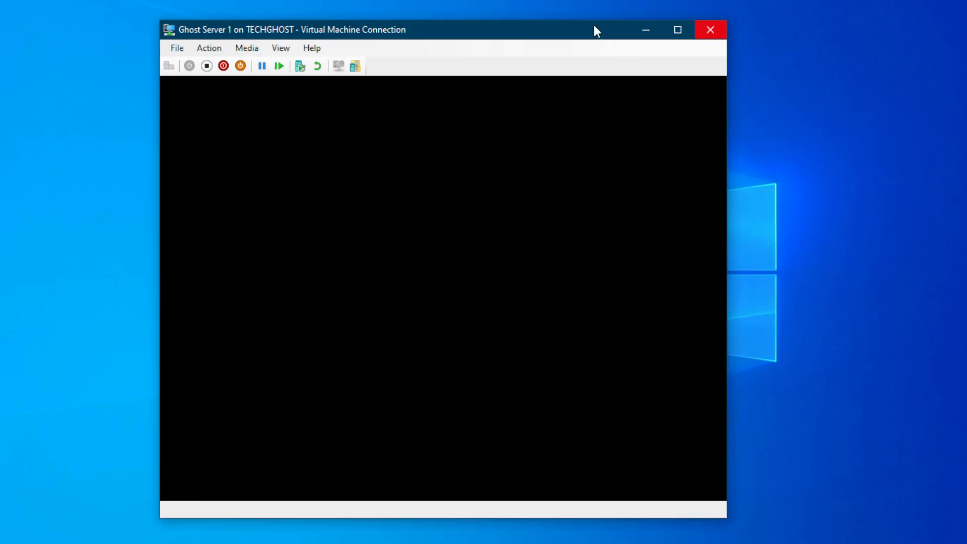
{"action": "left_click", "coordinate": [674, 29]}
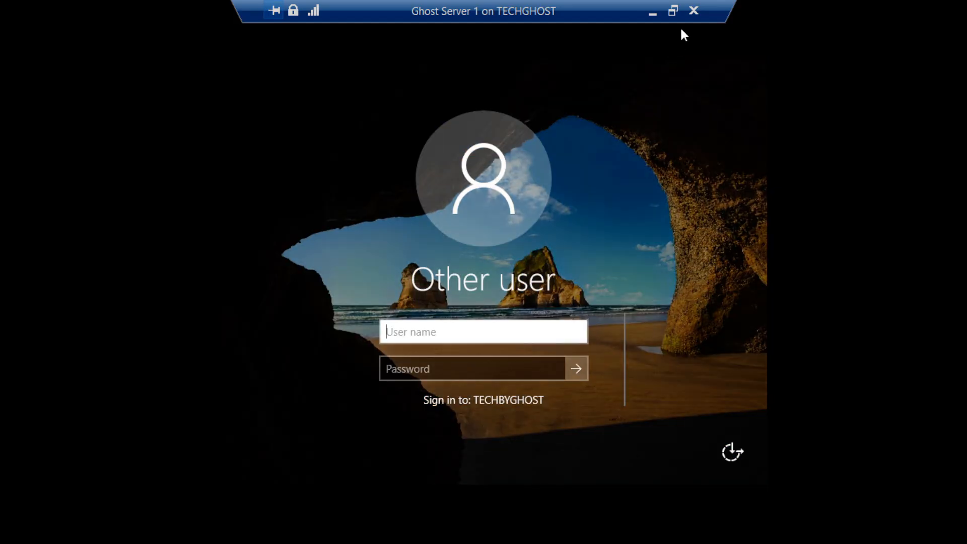
Sign in as the new user with their user name and current password
{"action": "left_click", "coordinate": [674, 12]}
{"action": "left_click", "coordinate": [680, 29]}
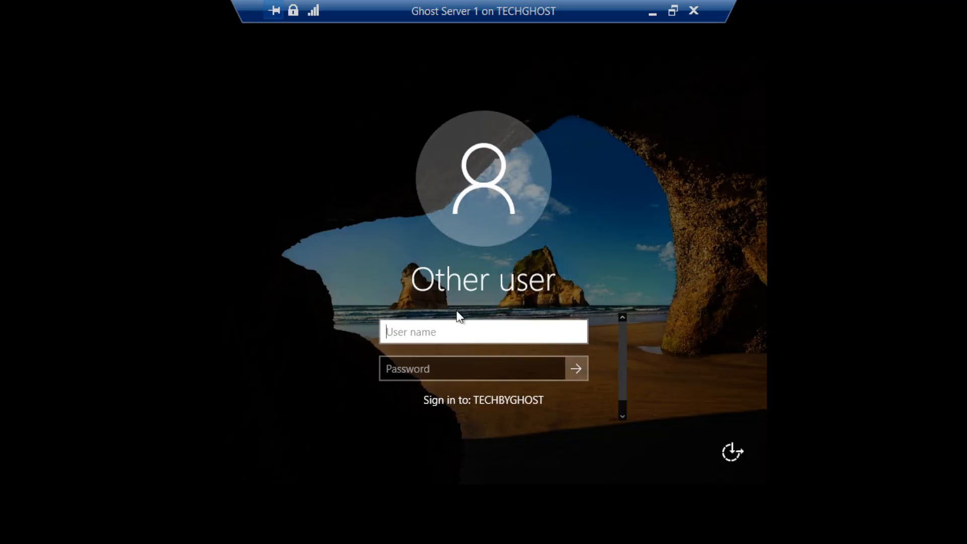
{"action": "type", "text": "Bassey"}
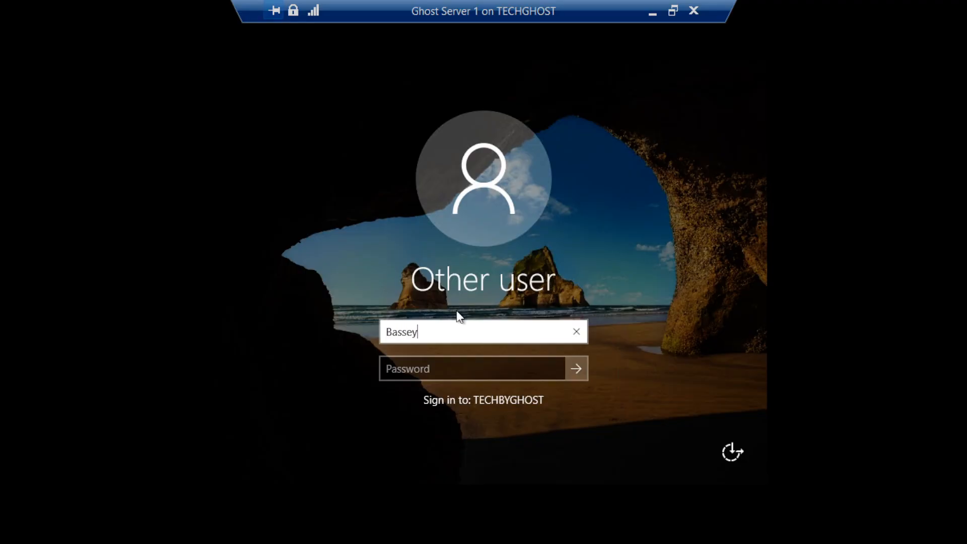
{"action": "key", "text": "Tab"}
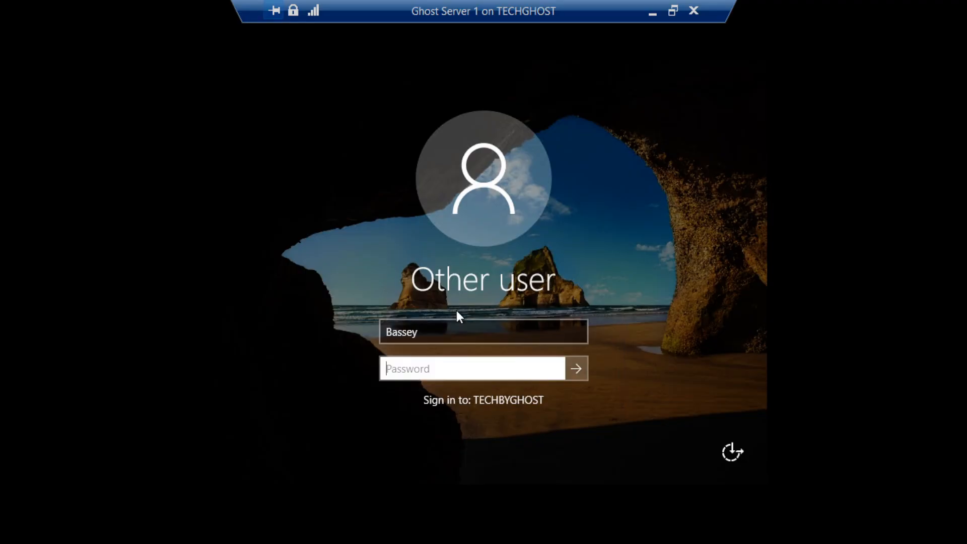
{"action": "type", "text": "••••••••"}
{"action": "left_click", "coordinate": [581, 370]}
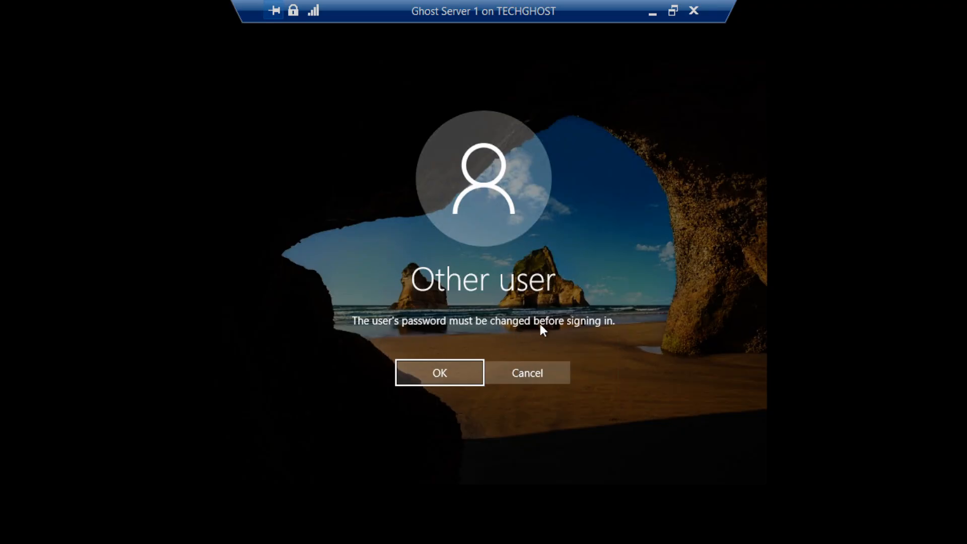
Accept the must-change prompt, enter and confirm a new password, and dismiss the confirmation
{"action": "left_click", "coordinate": [468, 371]}
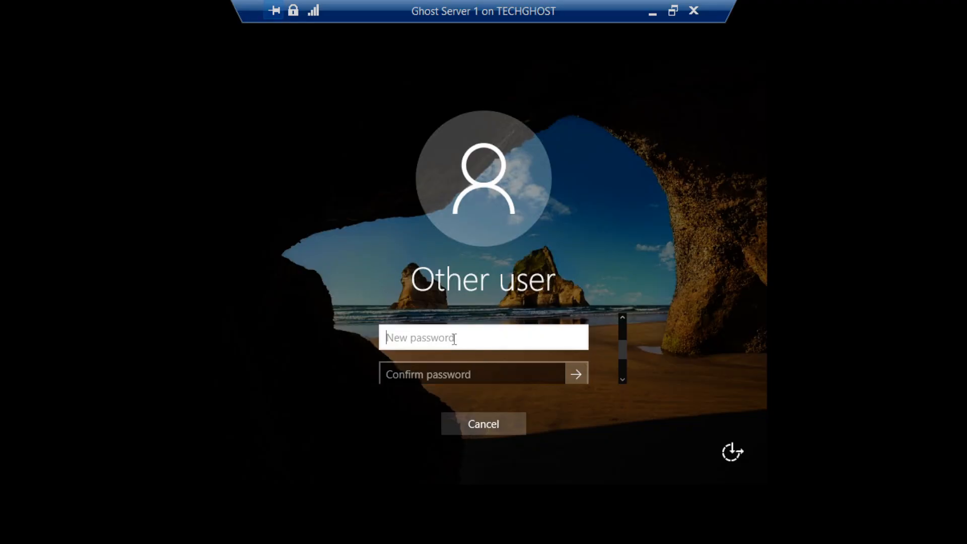
{"action": "type", "text": "•••••"}
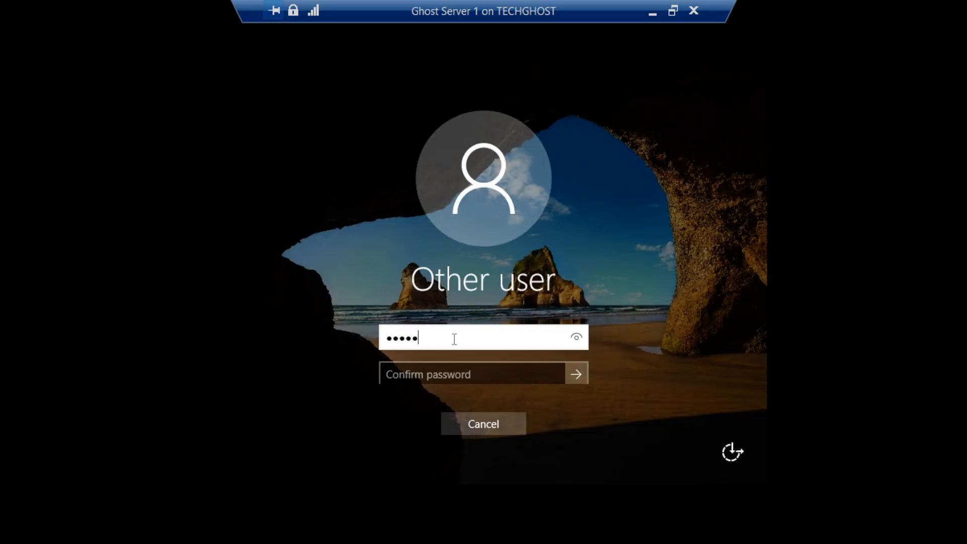
{"action": "type", "text": "•••"}
{"action": "key", "text": "Tab"}
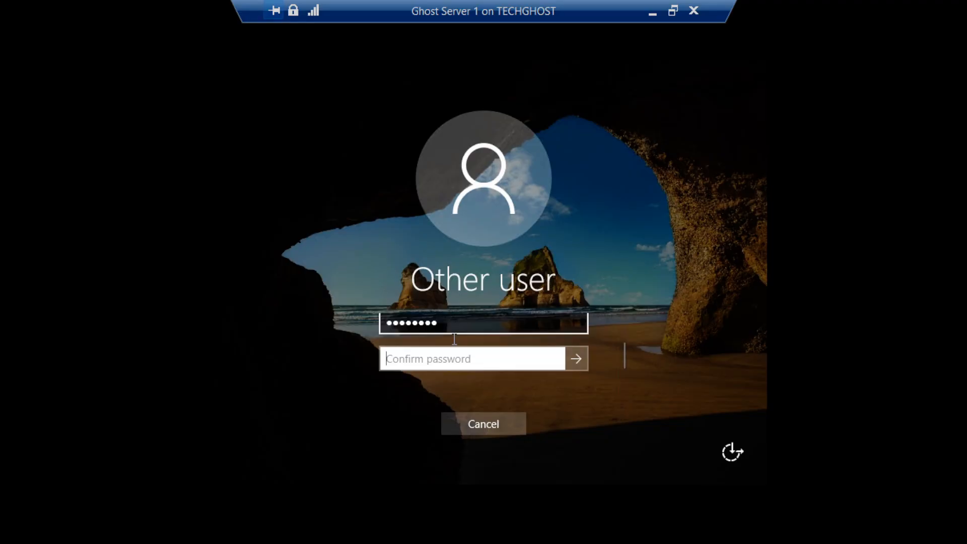
{"action": "type", "text": "•••••••"}
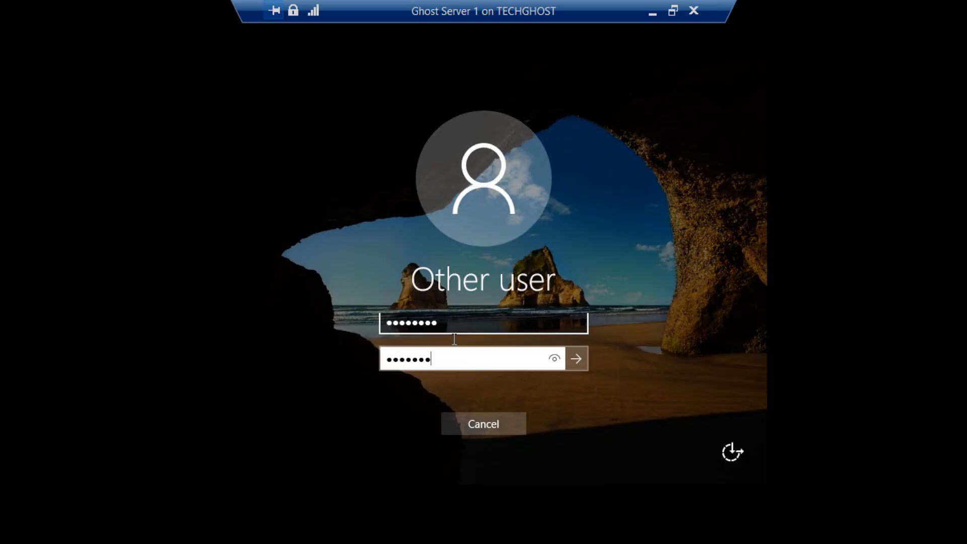
{"action": "type", "text": "•"}
{"action": "left_click", "coordinate": [574, 360]}
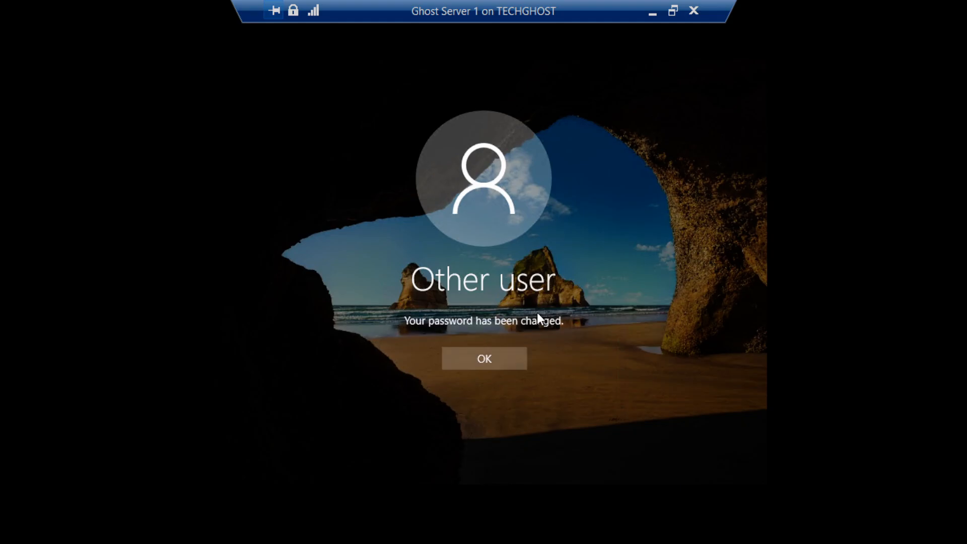
{"action": "left_click", "coordinate": [479, 355]}
Complete the sign-in, restore full screen, and check the signed-in account in Start
{"action": "left_click", "coordinate": [492, 321]}
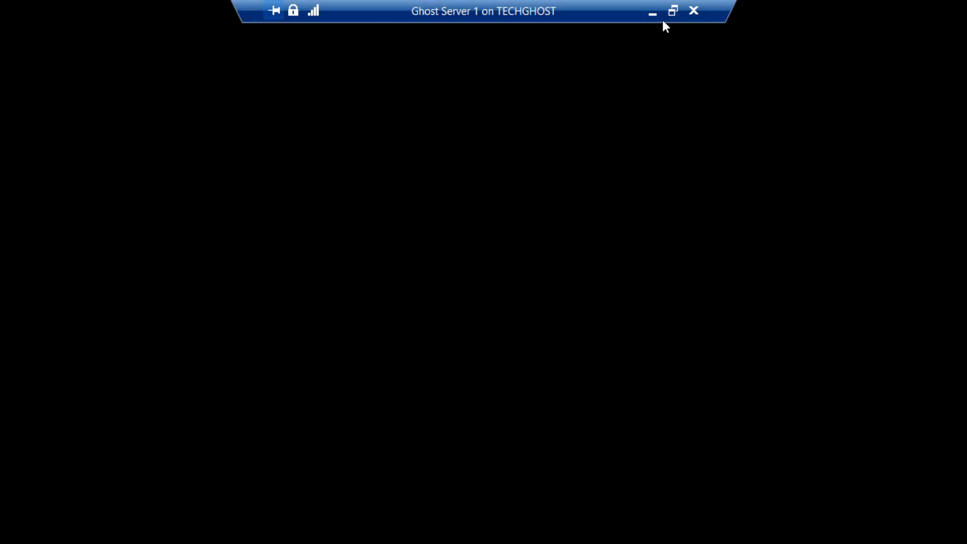
{"action": "left_click", "coordinate": [673, 10]}
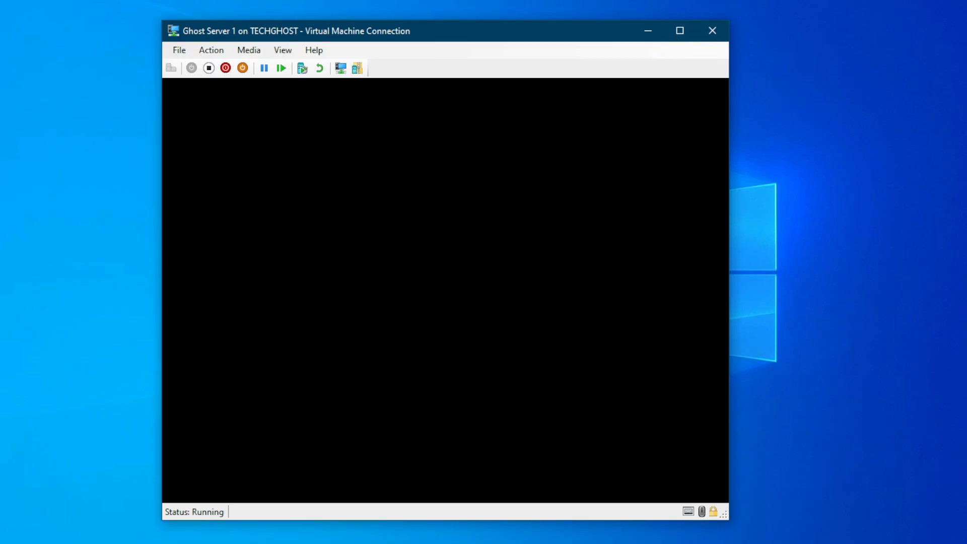
{"action": "left_click", "coordinate": [680, 32]}
{"action": "left_click", "coordinate": [676, 10]}
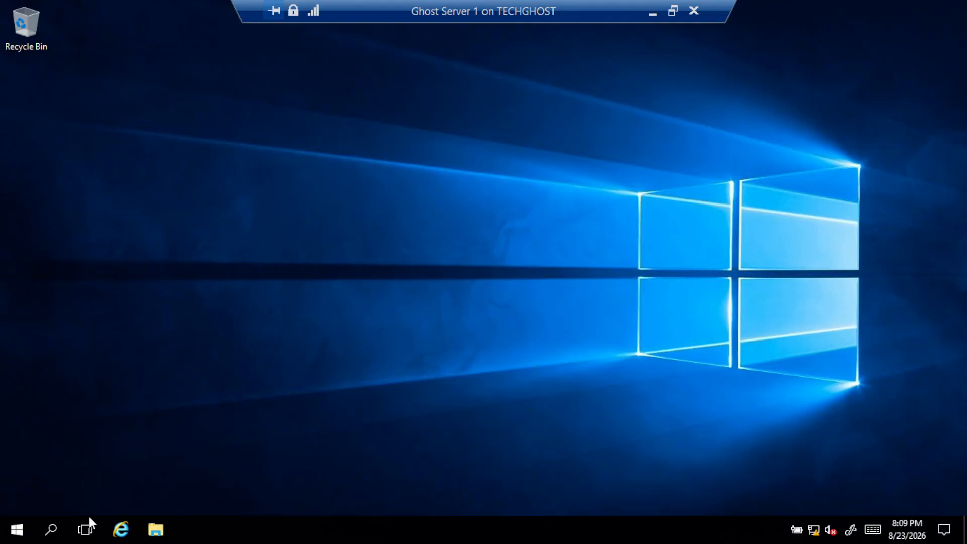
{"action": "left_click", "coordinate": [20, 523]}
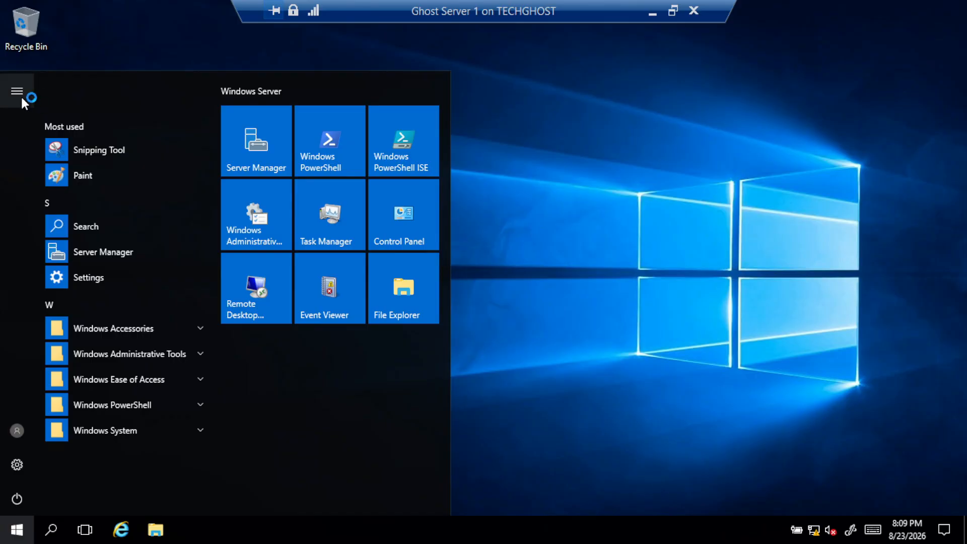
{"action": "left_click", "coordinate": [20, 96]}
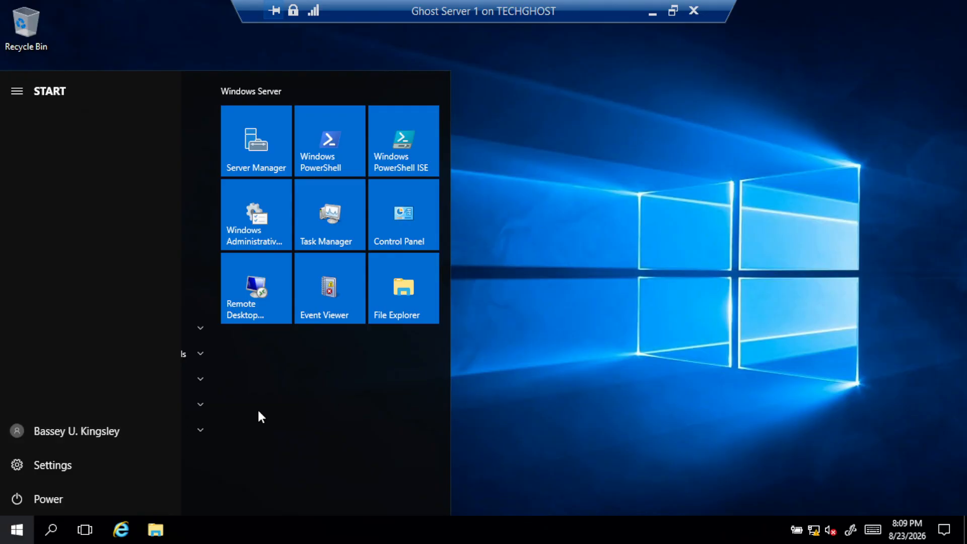
{"action": "left_click", "coordinate": [580, 302]}
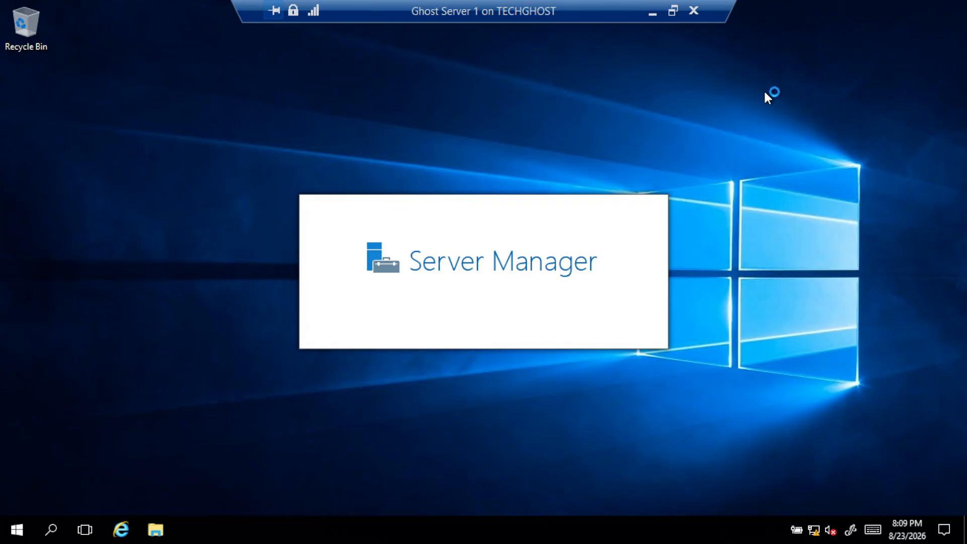
Refresh the desktop three times from its right-click menu
{"action": "right_click", "coordinate": [764, 93]}
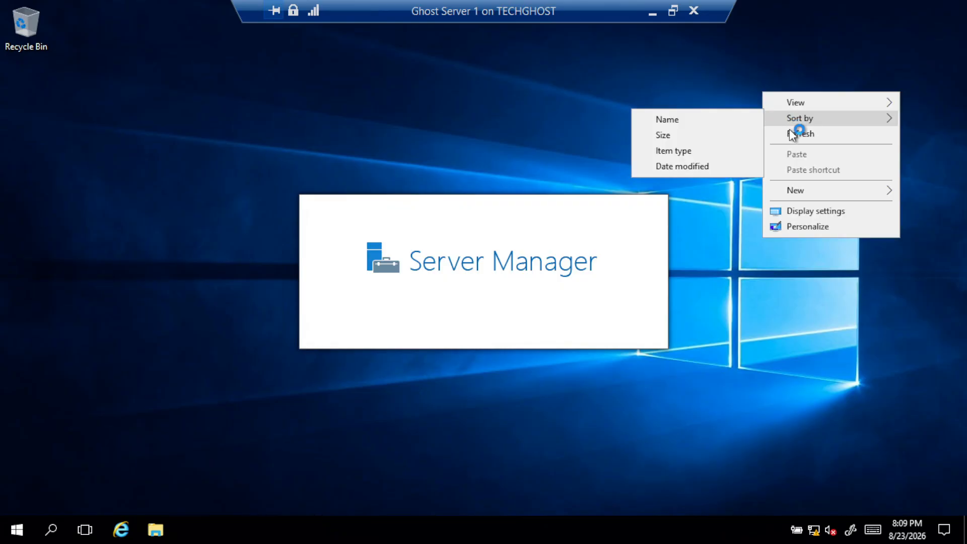
{"action": "left_click", "coordinate": [790, 132]}
{"action": "right_click", "coordinate": [785, 85]}
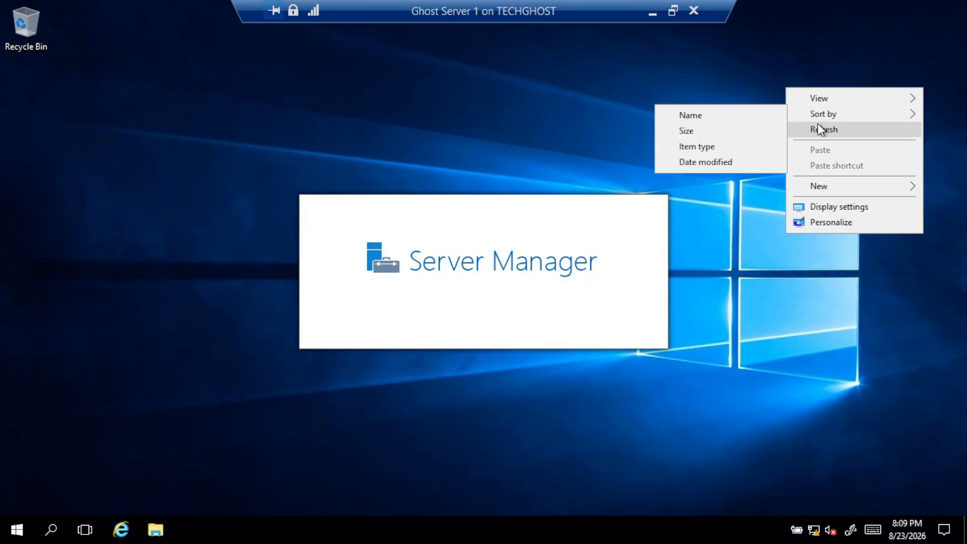
{"action": "left_click", "coordinate": [806, 129]}
{"action": "right_click", "coordinate": [790, 92]}
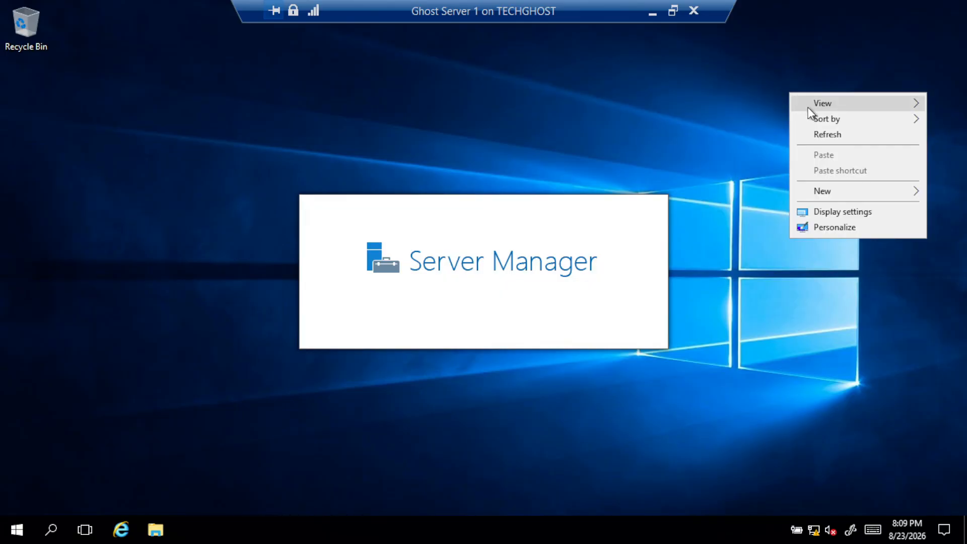
{"action": "left_click", "coordinate": [829, 135]}
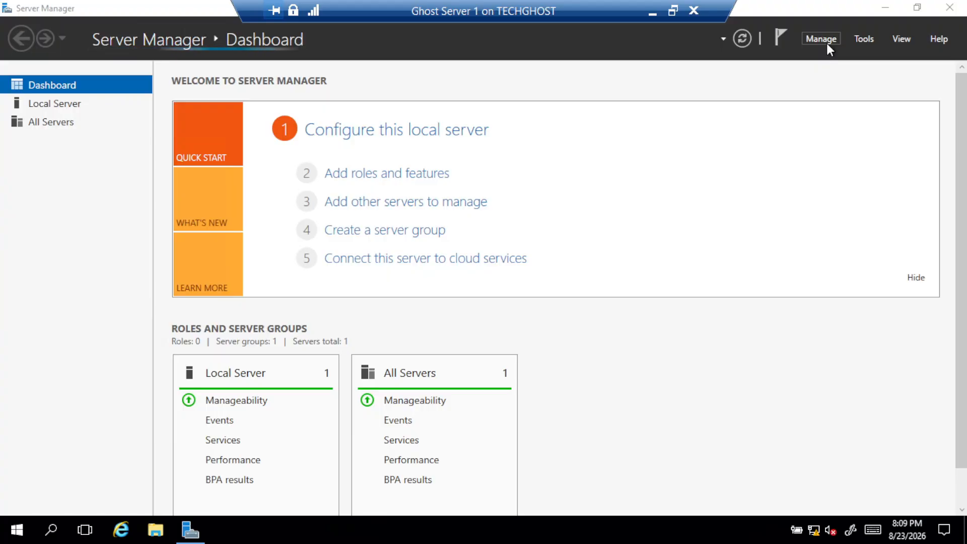
Launch Active Directory Users and Computers from Tools and open techbyghost.com's Users container
{"action": "left_click", "coordinate": [863, 38]}
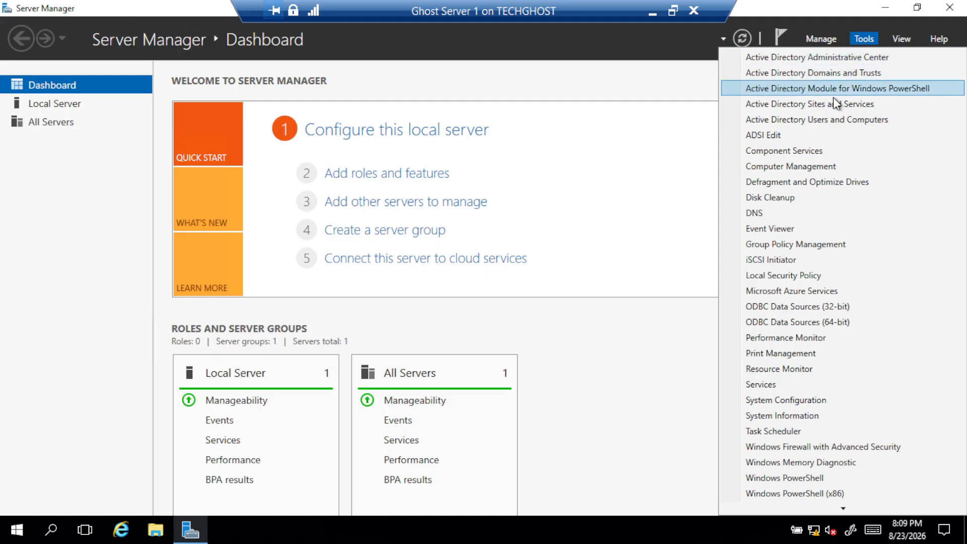
{"action": "left_click", "coordinate": [836, 121]}
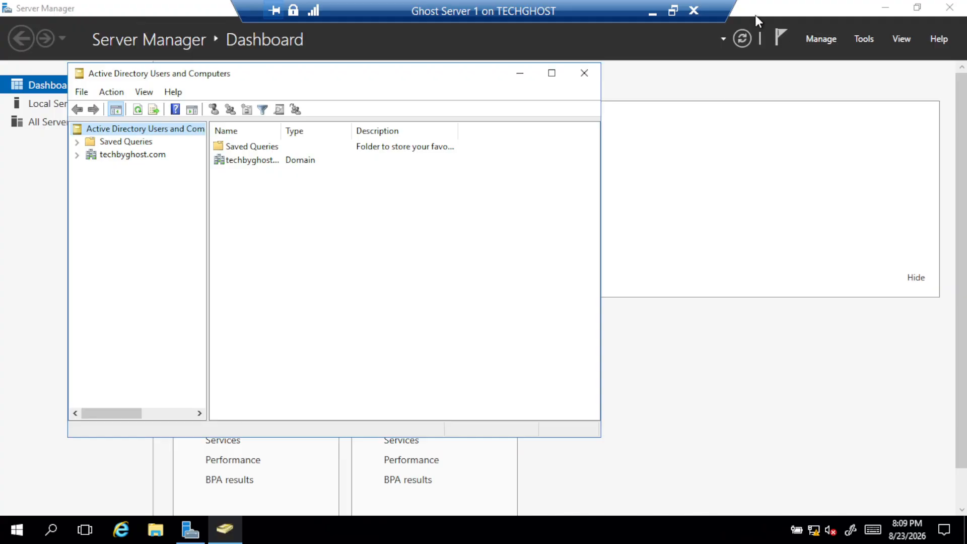
{"action": "left_click", "coordinate": [108, 155]}
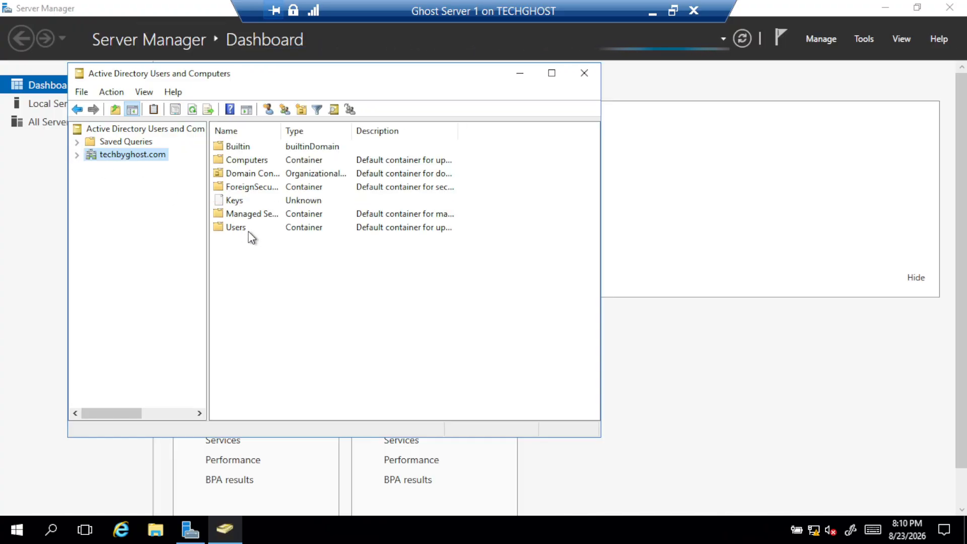
{"action": "double_click", "coordinate": [249, 229]}
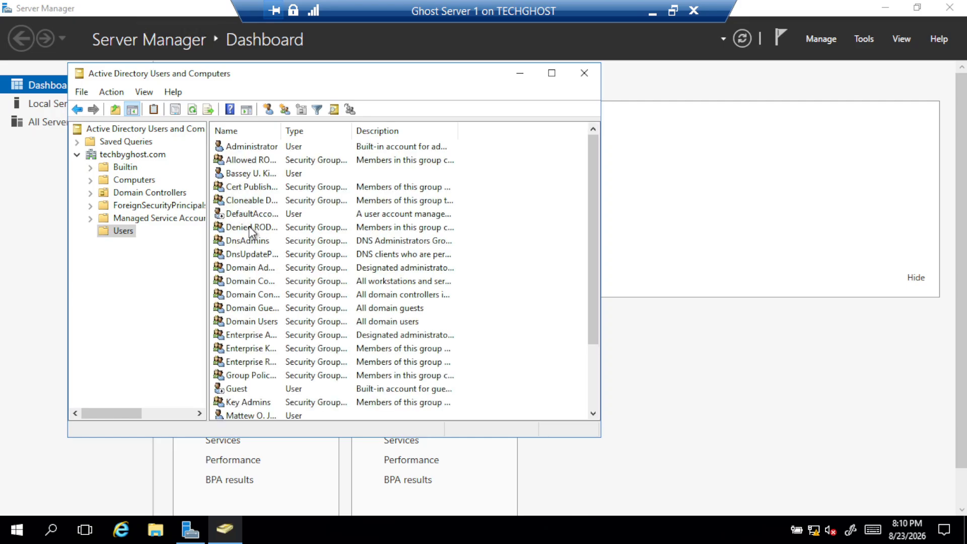
Select the other user and the new user's account, and drag the console window right
{"action": "left_click", "coordinate": [297, 172]}
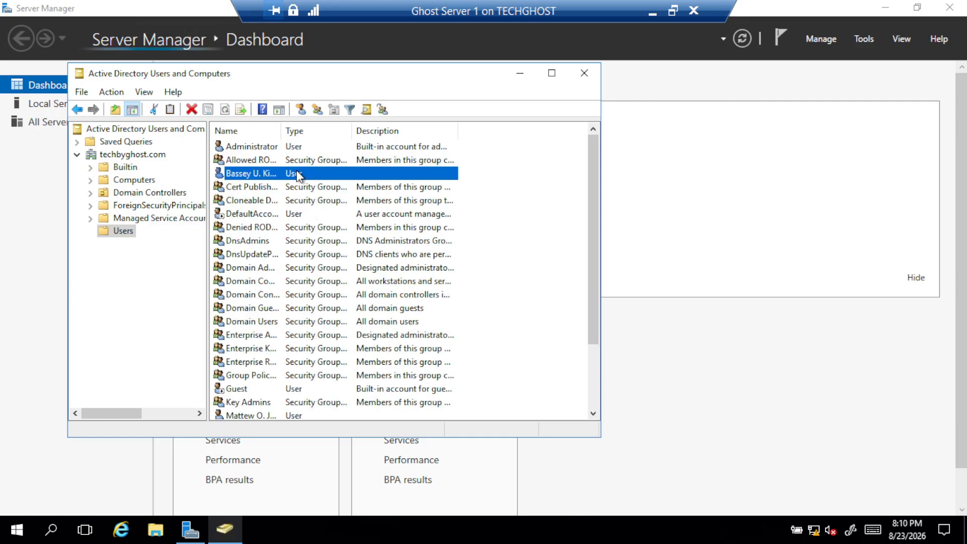
{"action": "scroll", "coordinate": [292, 252], "scroll_direction": "down", "scroll_amount": 2}
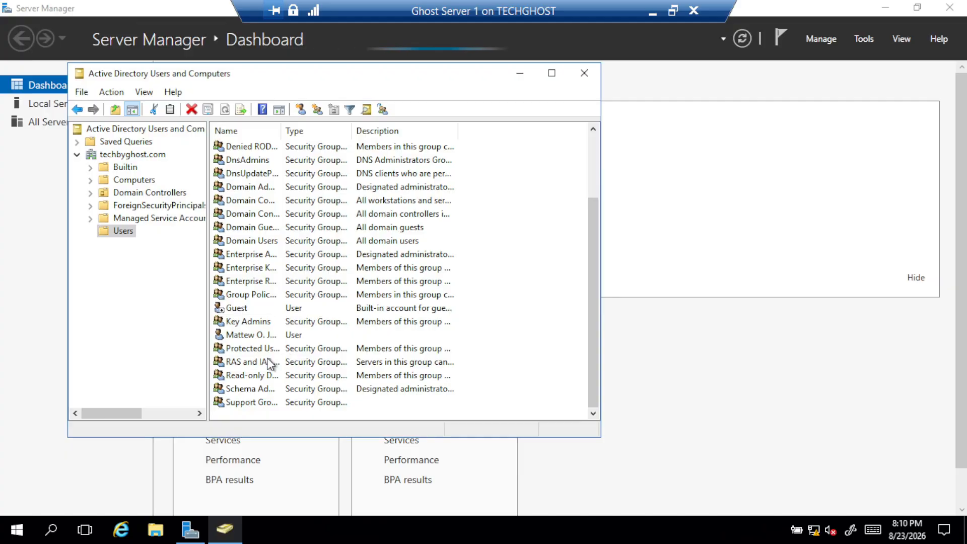
{"action": "left_click", "coordinate": [266, 335]}
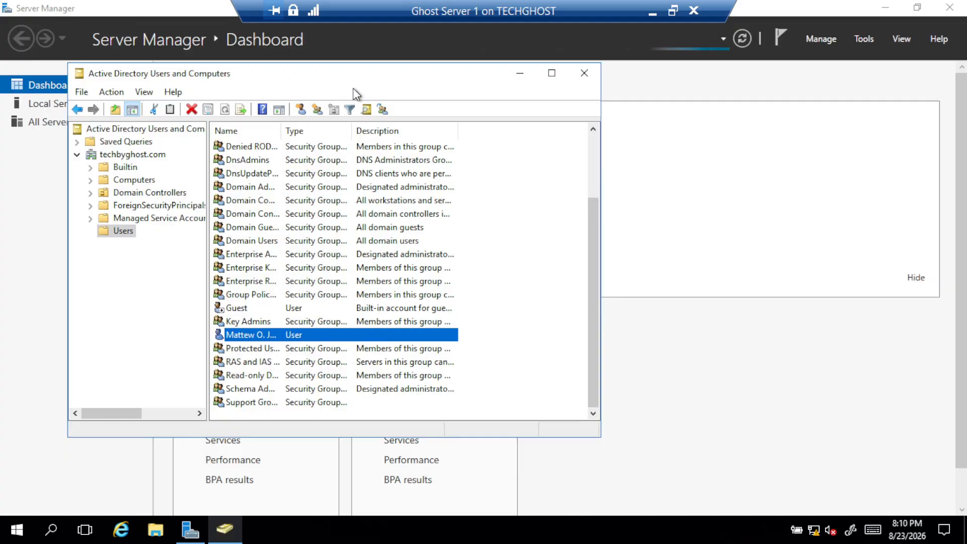
{"action": "left_click_drag", "start_coordinate": [356, 80], "coordinate": [474, 73]}
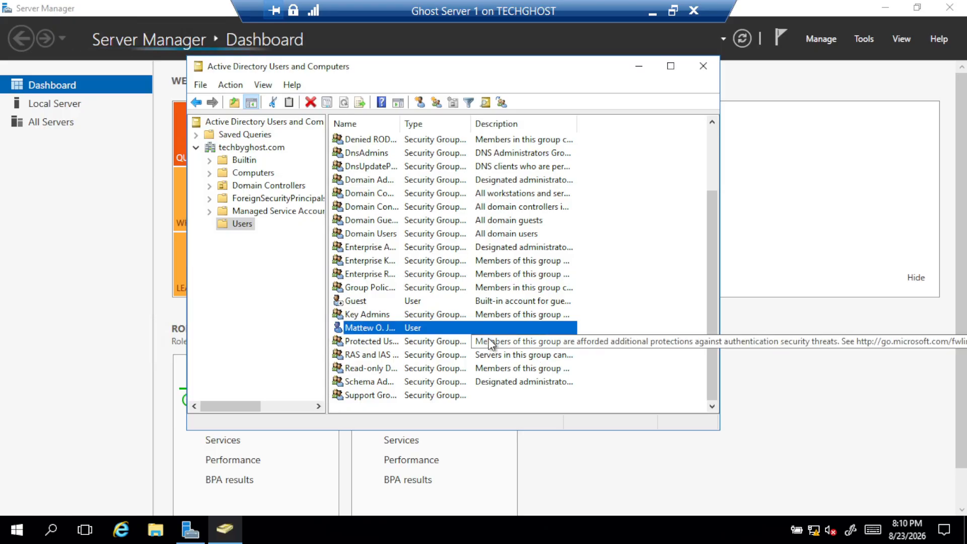
{"action": "scroll", "coordinate": [388, 354], "scroll_direction": "up", "scroll_amount": 1}
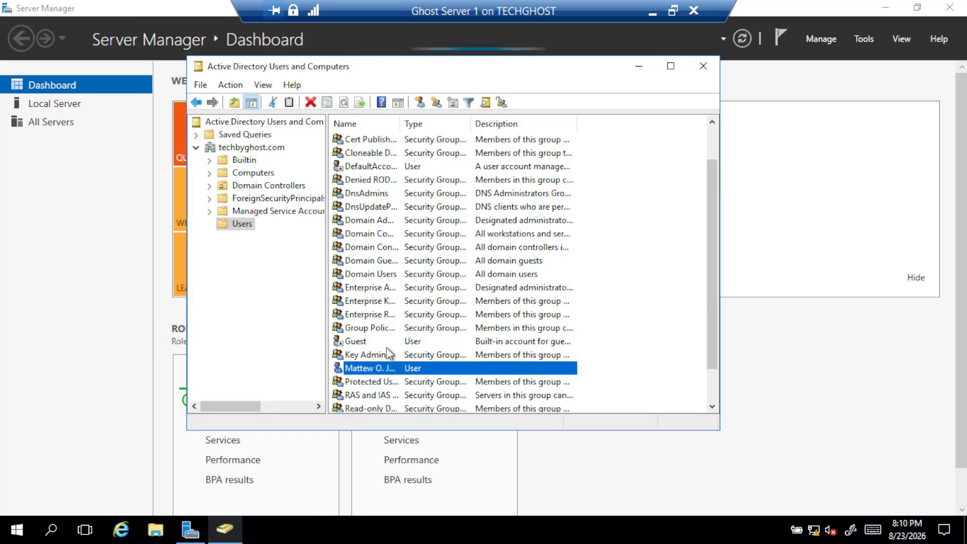
{"action": "scroll", "coordinate": [388, 354], "scroll_direction": "up", "scroll_amount": 1}
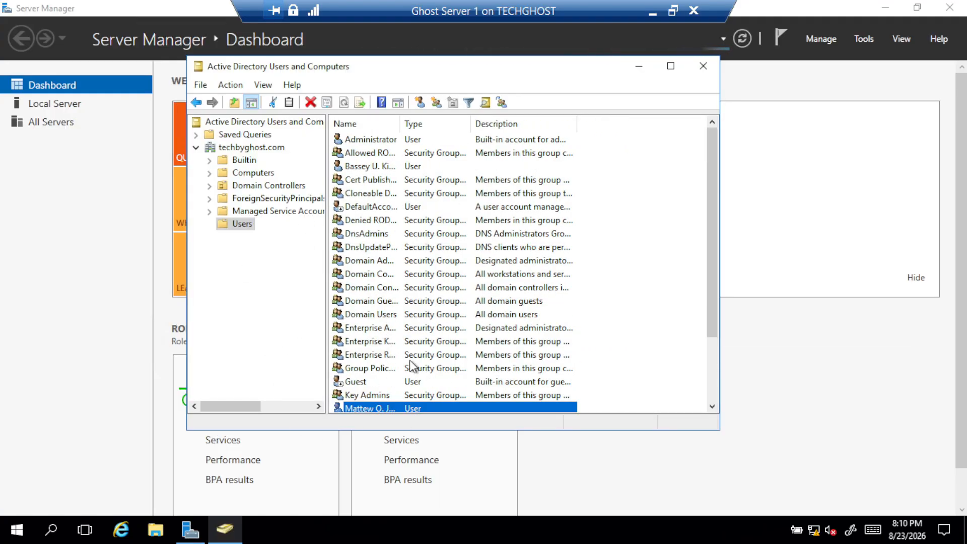
Sign the new user out of the server via the Start menu's account button
{"action": "left_click", "coordinate": [2, 540]}
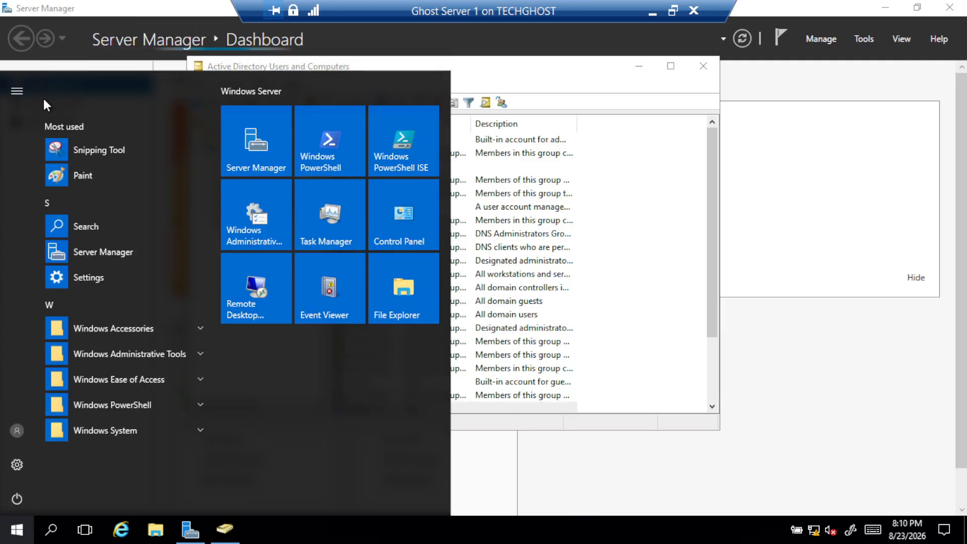
{"action": "left_click", "coordinate": [17, 91]}
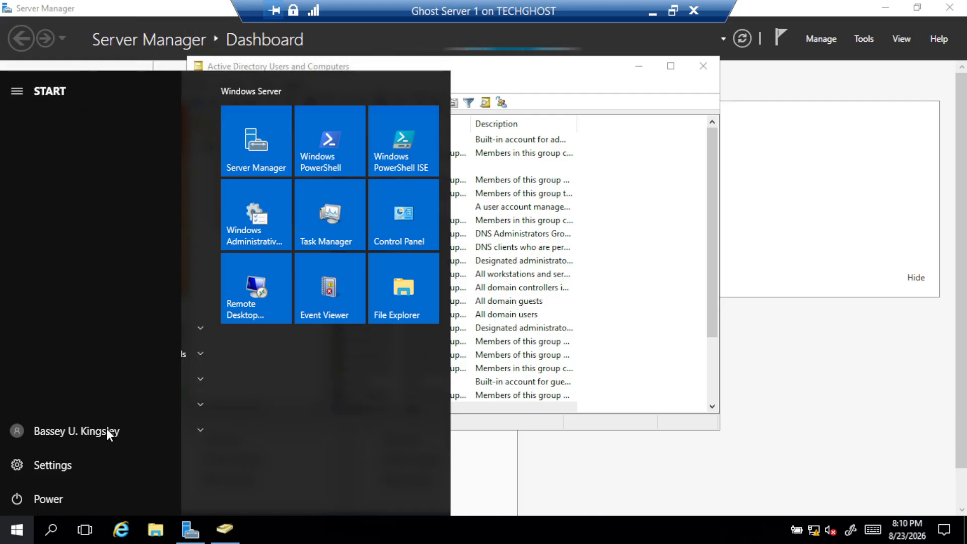
{"action": "left_click", "coordinate": [117, 440]}
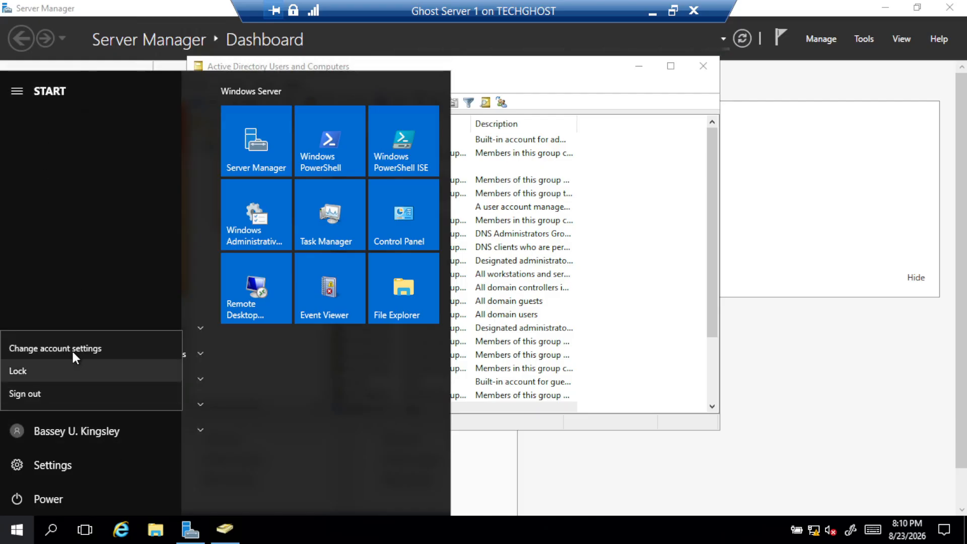
{"action": "left_click", "coordinate": [74, 395]}
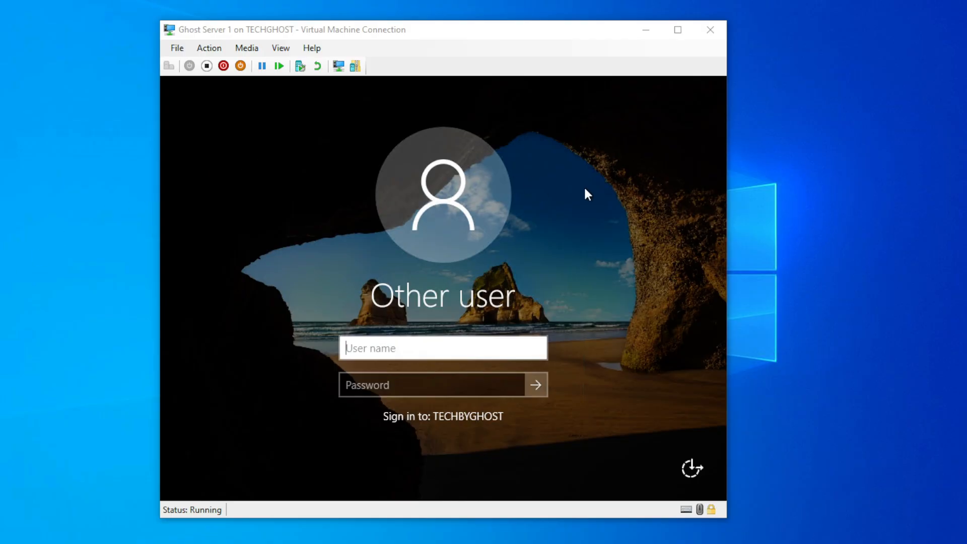
Enter the new domain user's name and initial password at the full-screen sign-in prompt
{"action": "left_click", "coordinate": [683, 29]}
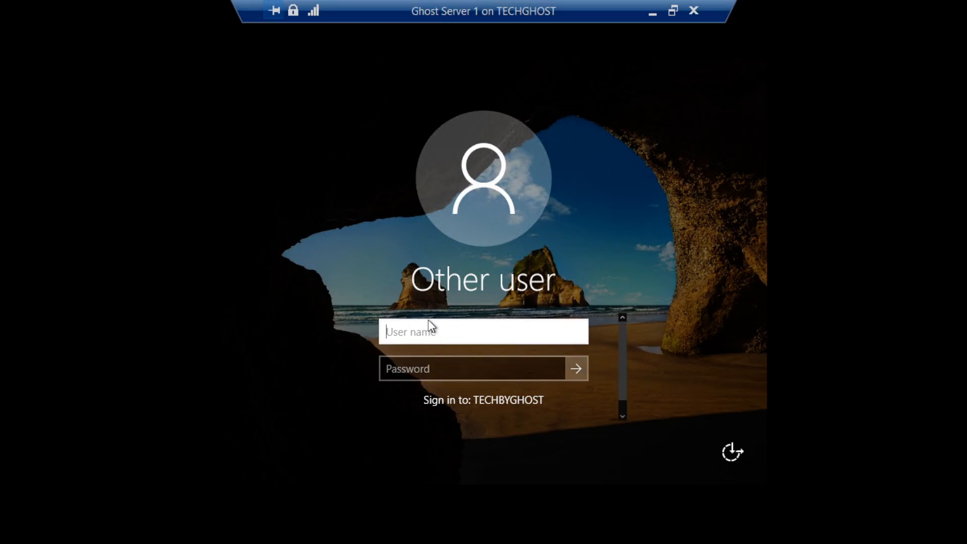
{"action": "type", "text": "Mattew"}
{"action": "key", "text": "Tab"}
{"action": "type", "text": "*****"}
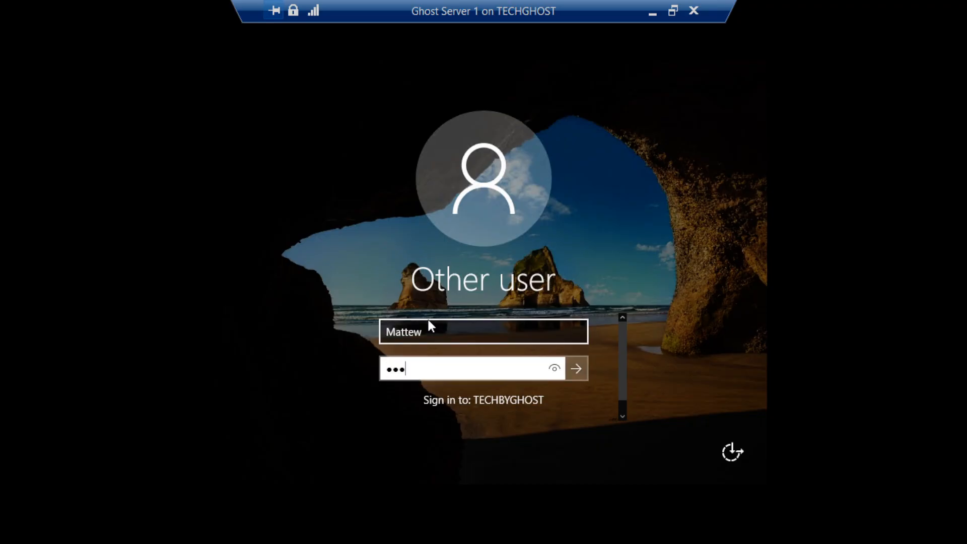
{"action": "type", "text": "***"}
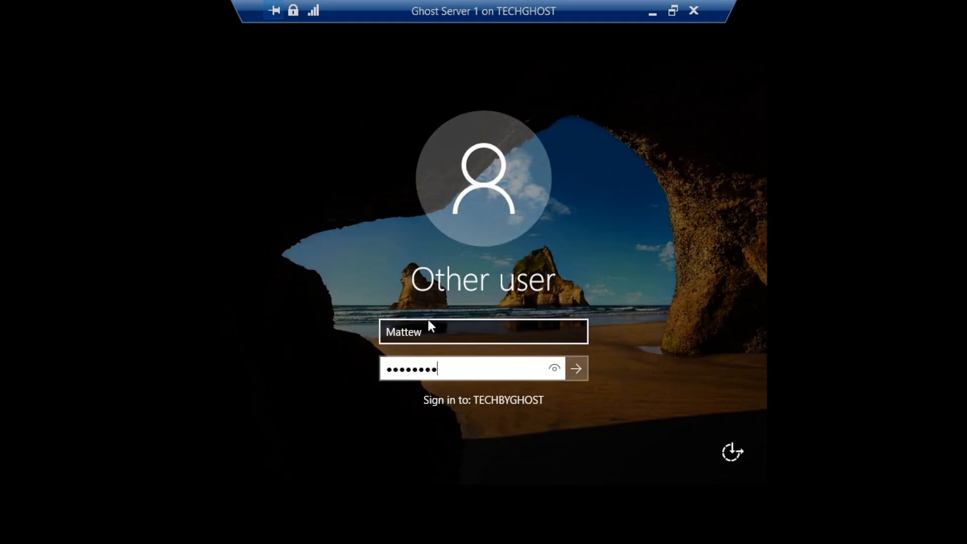
{"action": "left_click", "coordinate": [576, 368]}
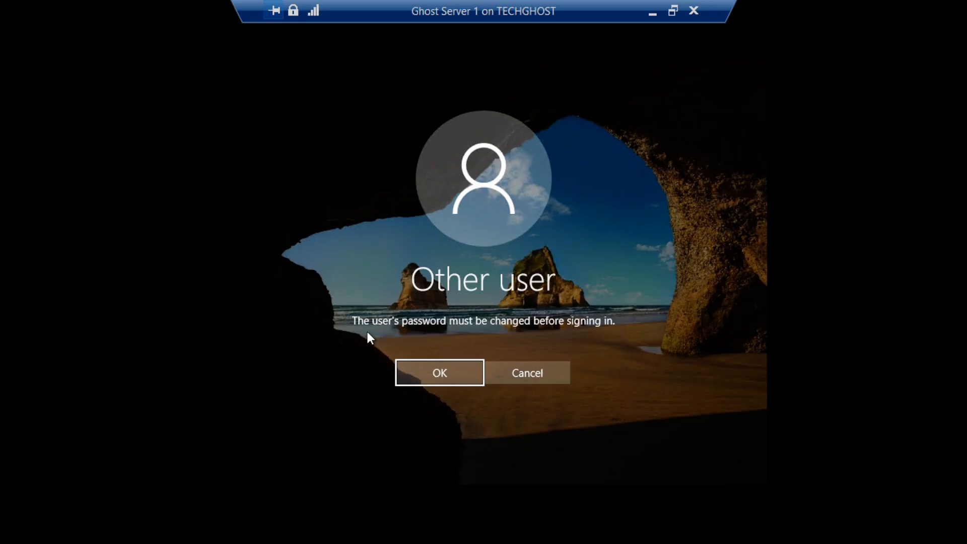
Set and confirm the user's required new password, then acknowledge the password-changed message
{"action": "left_click", "coordinate": [464, 369]}
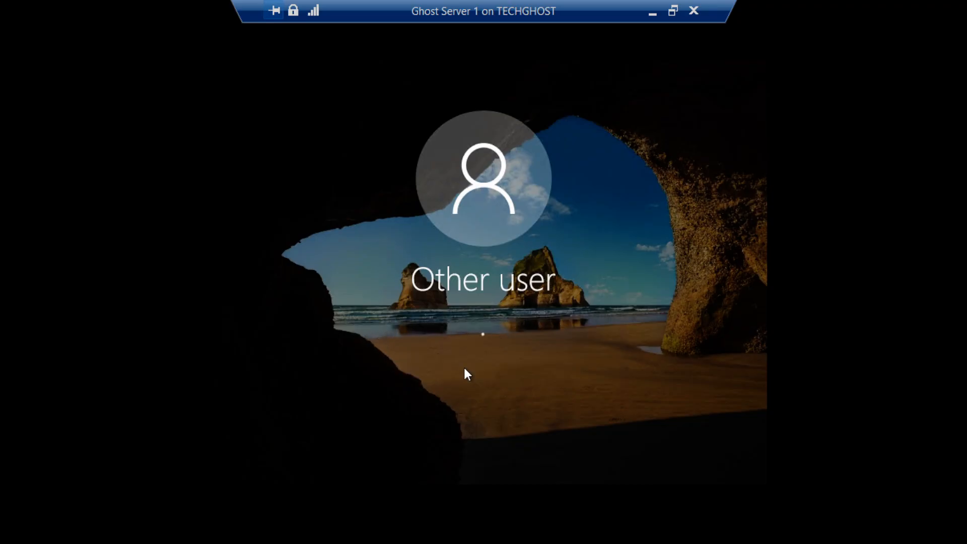
{"action": "key", "text": "Tab"}
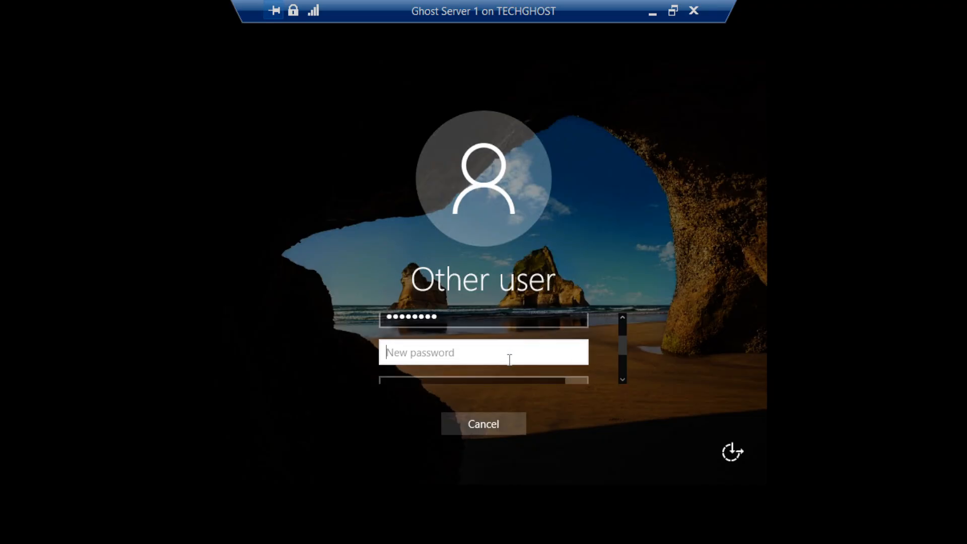
{"action": "type", "text": "••••••••"}
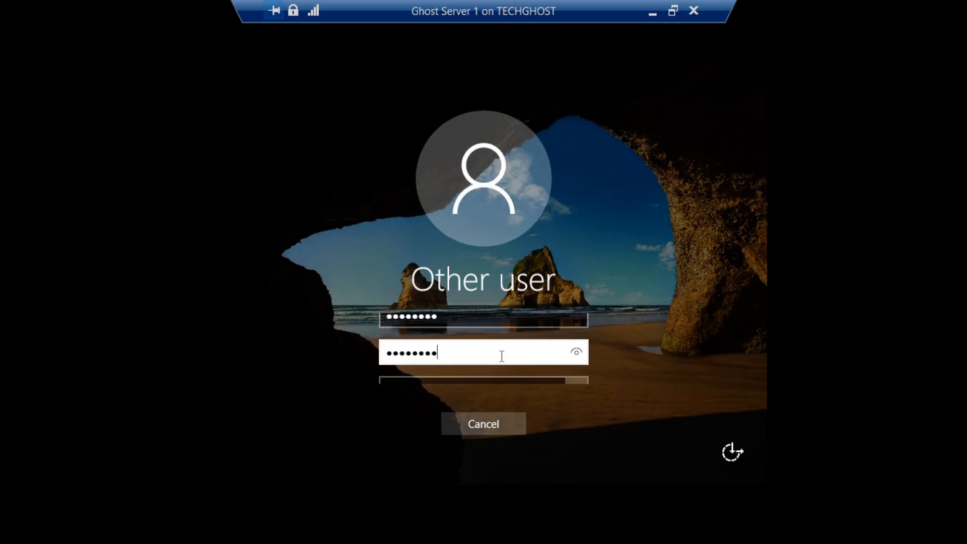
{"action": "key", "text": "Tab"}
{"action": "type", "text": "••••••"}
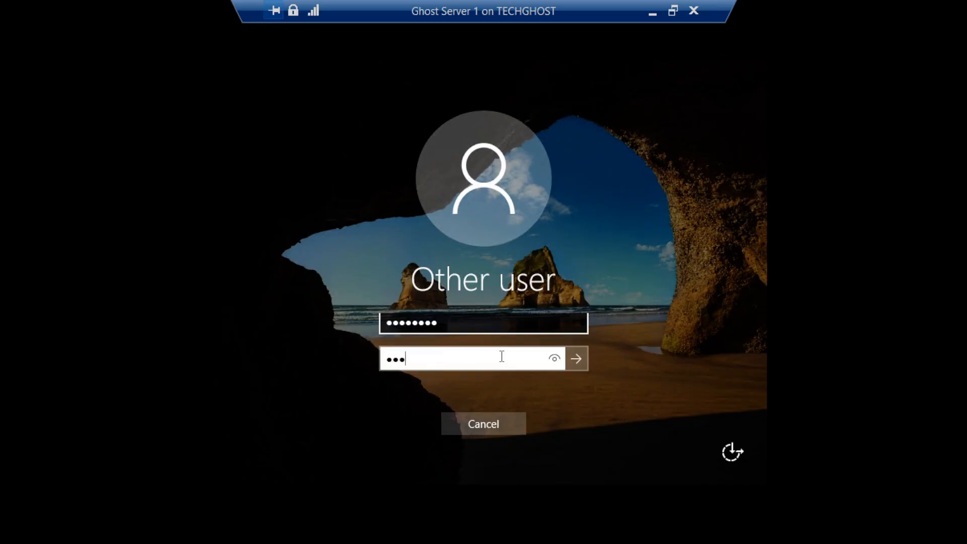
{"action": "type", "text": "••"}
{"action": "left_click", "coordinate": [574, 358]}
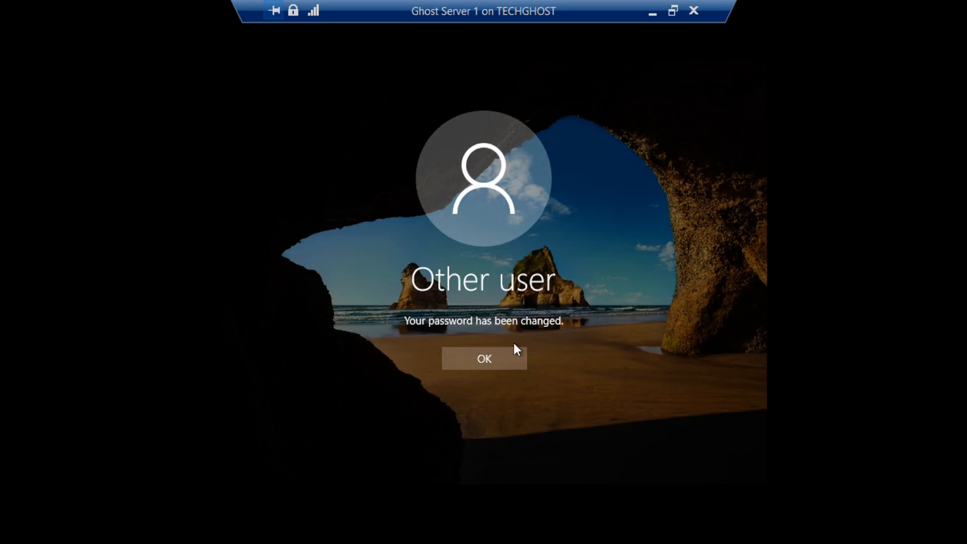
{"action": "left_click", "coordinate": [504, 358]}
Attempt sign-in with the new password and dismiss the Remote Desktop sign-in rights refusal
{"action": "left_click", "coordinate": [498, 322]}
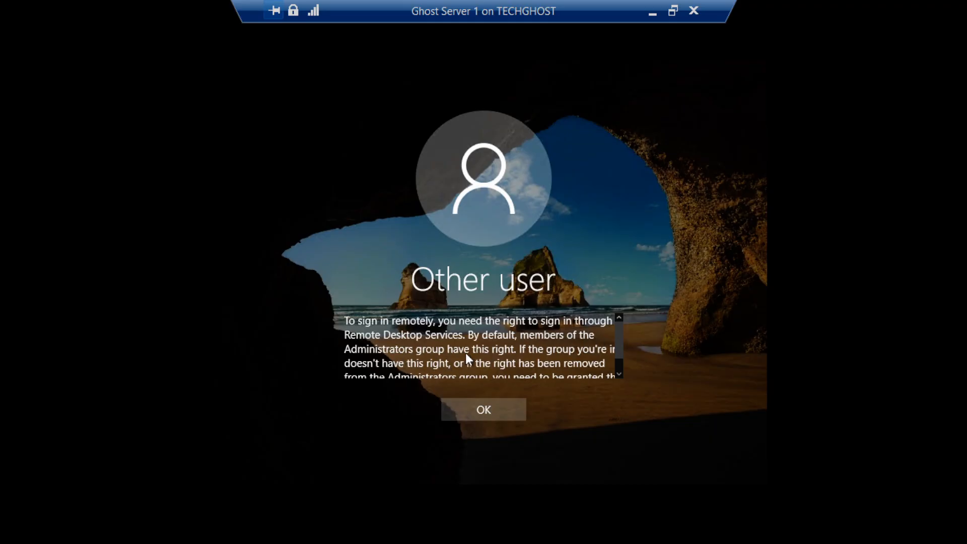
{"action": "scroll", "coordinate": [529, 356], "scroll_direction": "down", "scroll_amount": 1}
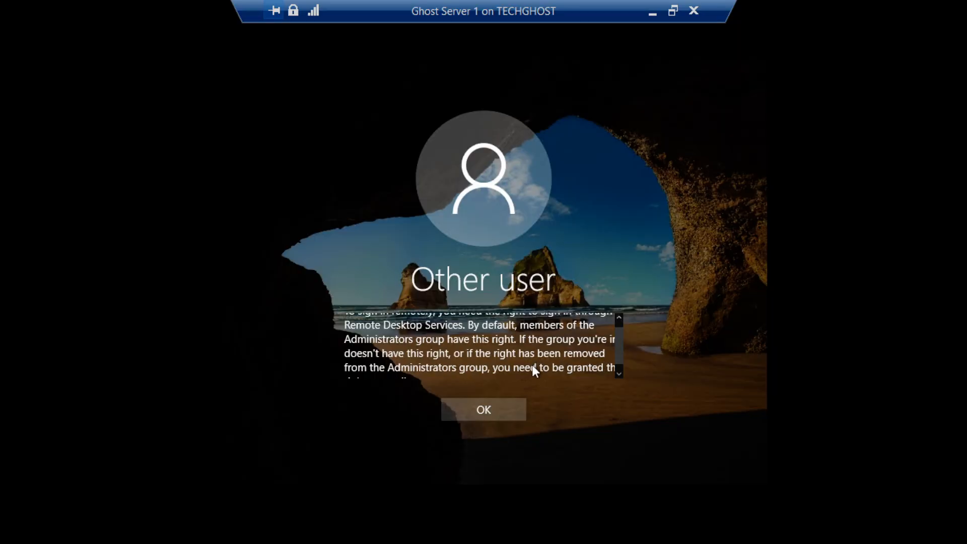
{"action": "scroll", "coordinate": [503, 376], "scroll_direction": "down", "scroll_amount": 1}
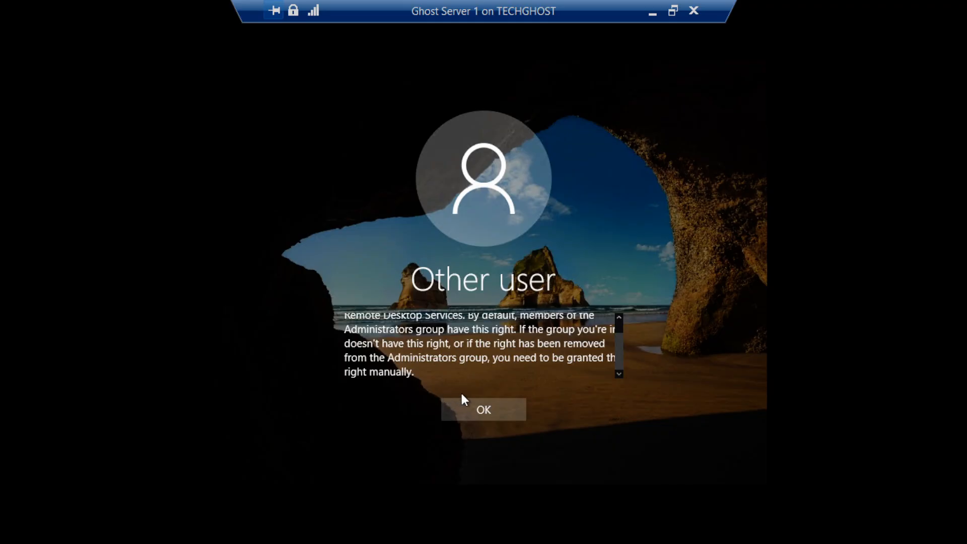
{"action": "left_click", "coordinate": [470, 405]}
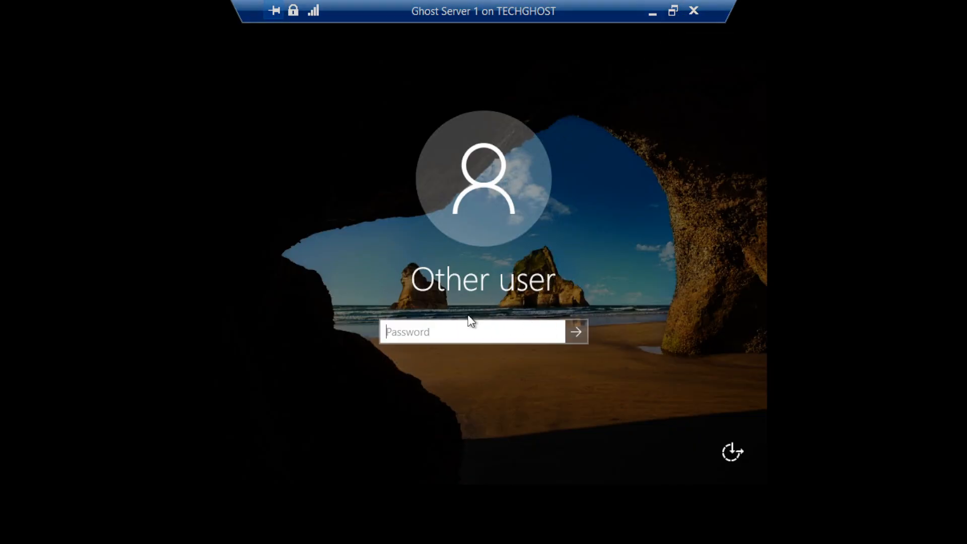
Retry the sign-in, then toggle the VM connection between windowed and full screen
{"action": "left_click", "coordinate": [584, 330]}
{"action": "left_click", "coordinate": [498, 354]}
{"action": "left_click", "coordinate": [672, 10]}
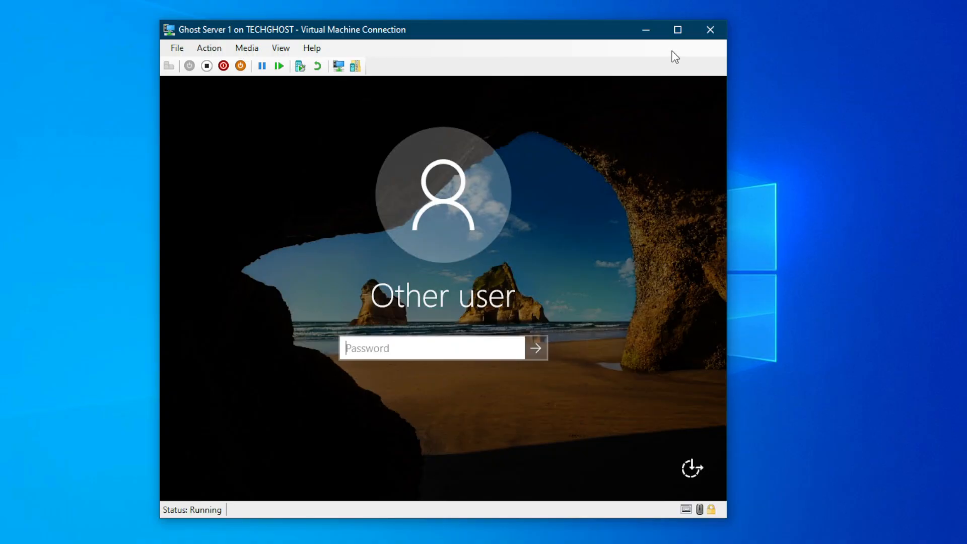
{"action": "left_click", "coordinate": [677, 29]}
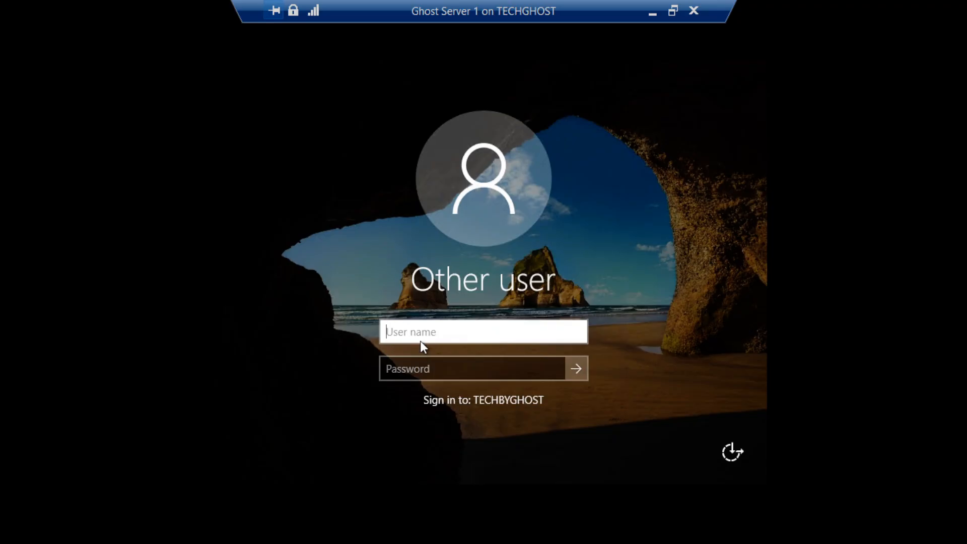
Sign in to the server with the original administrator account's name and password
{"action": "type", "text": "b"}
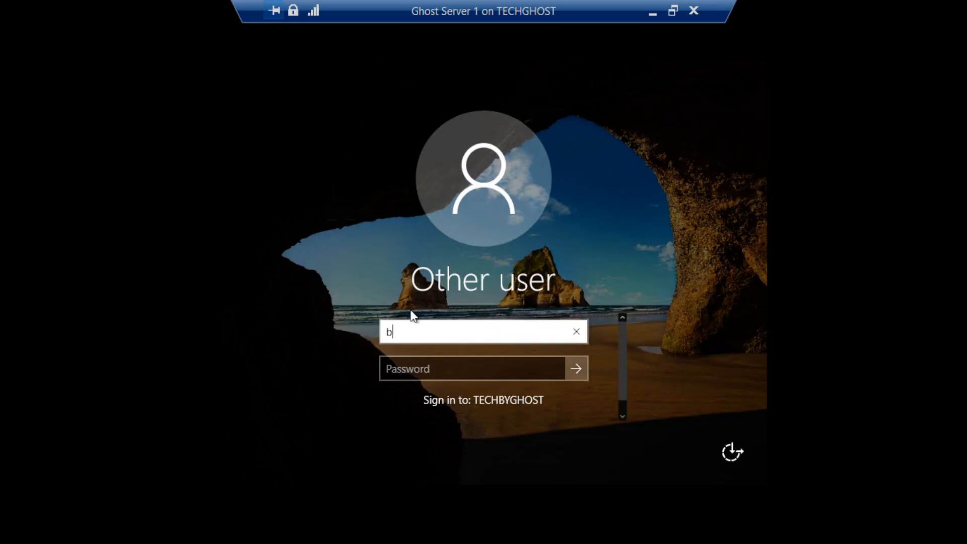
{"action": "key", "text": "BackSpace"}
{"action": "type", "text": "Bassey"}
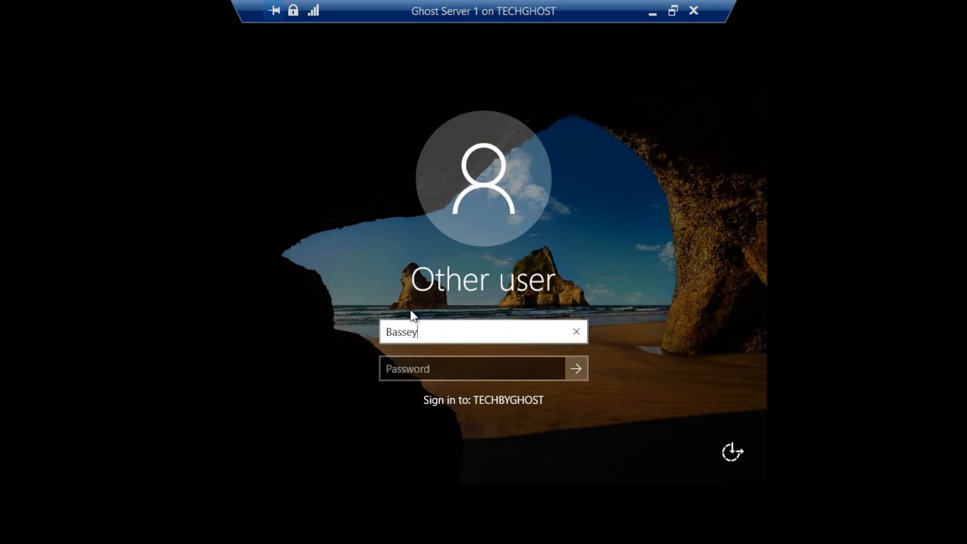
{"action": "key", "text": "Tab"}
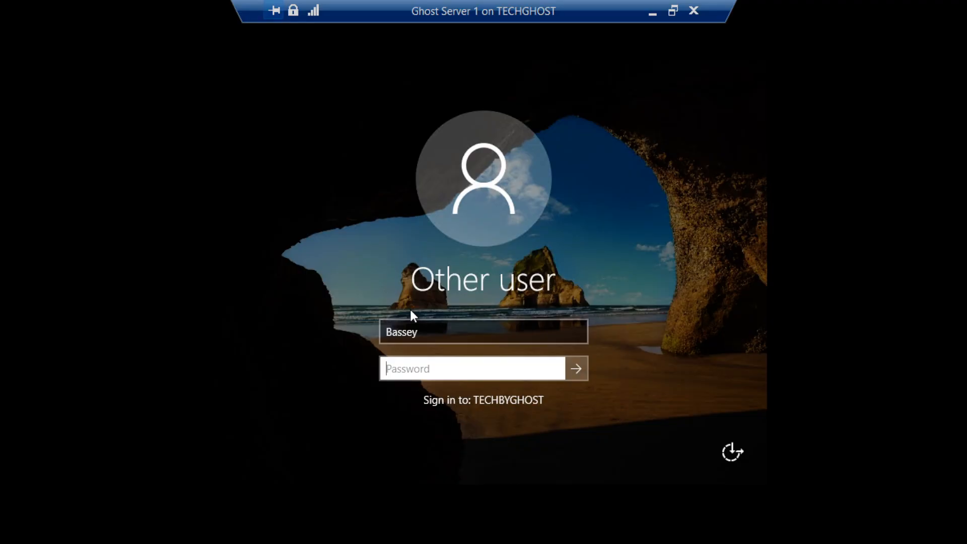
{"action": "type", "text": "••••••••"}
{"action": "key", "text": "Return"}
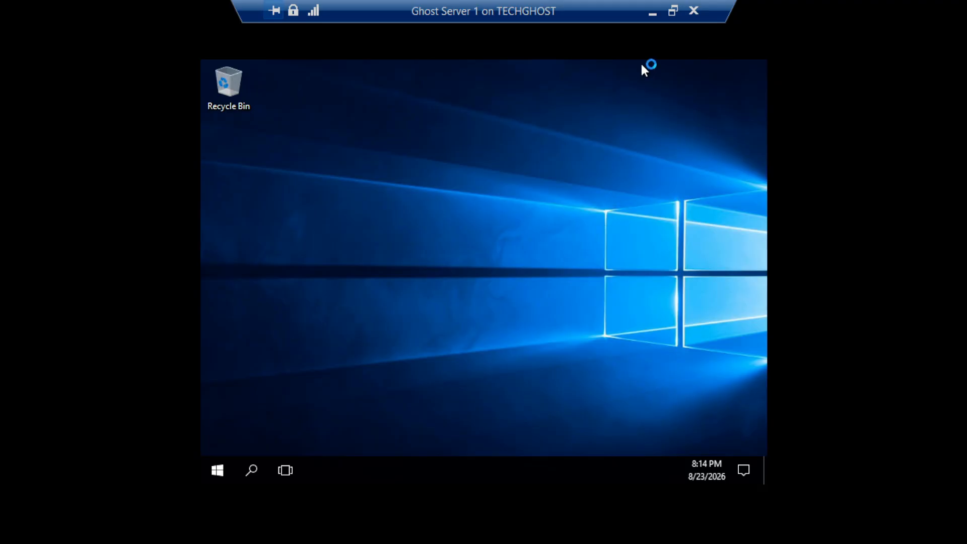
{"action": "left_click", "coordinate": [672, 9]}
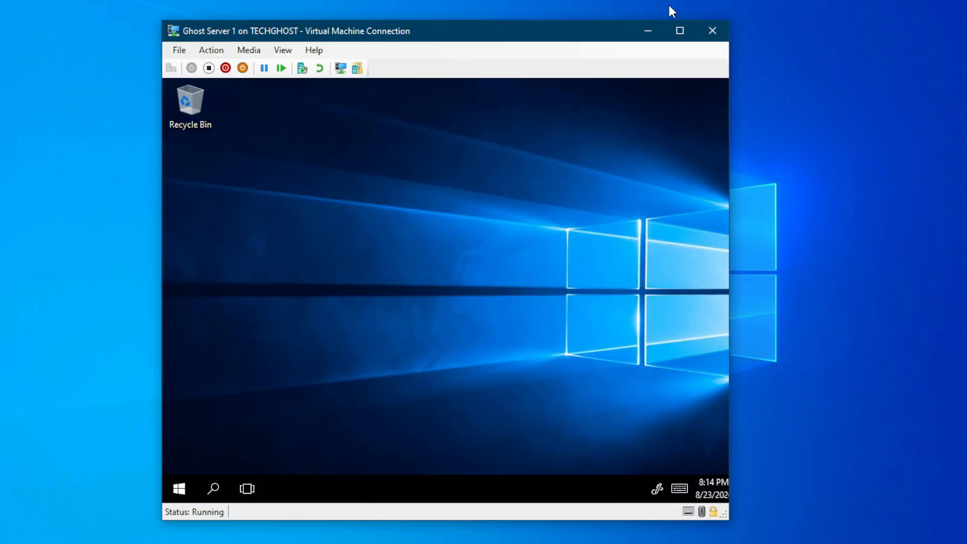
Launch Active Directory Users and Computers from the Server Manager Tools menu
{"action": "left_click", "coordinate": [678, 31]}
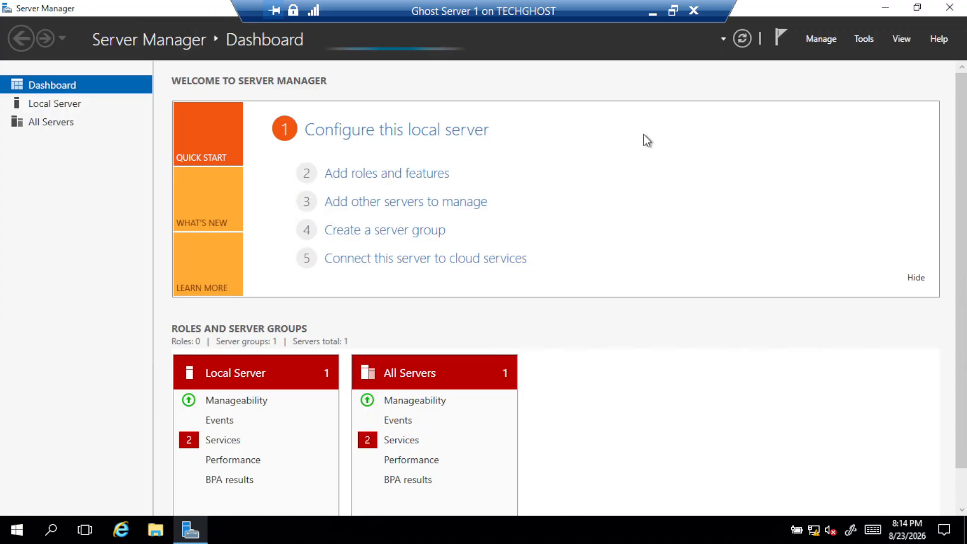
{"action": "left_click", "coordinate": [865, 39]}
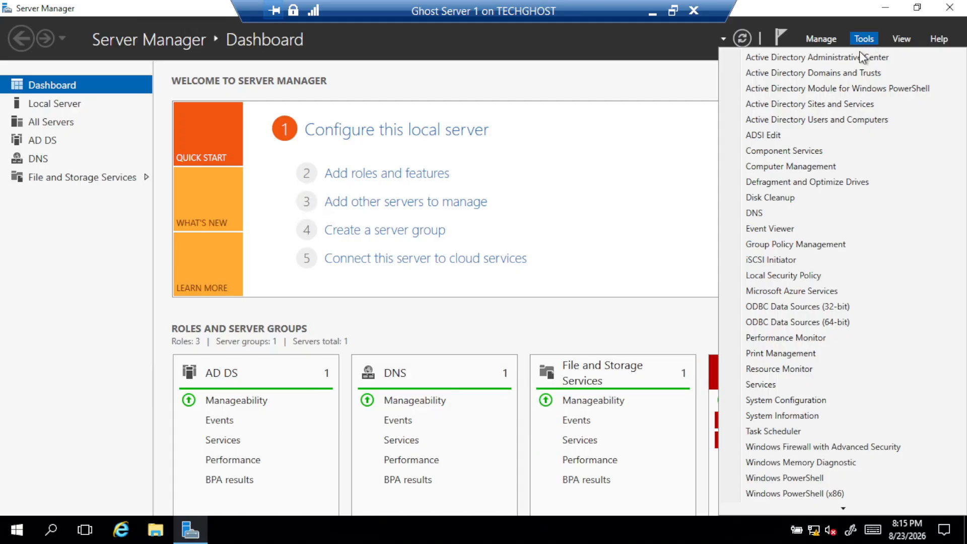
{"action": "left_click", "coordinate": [827, 119]}
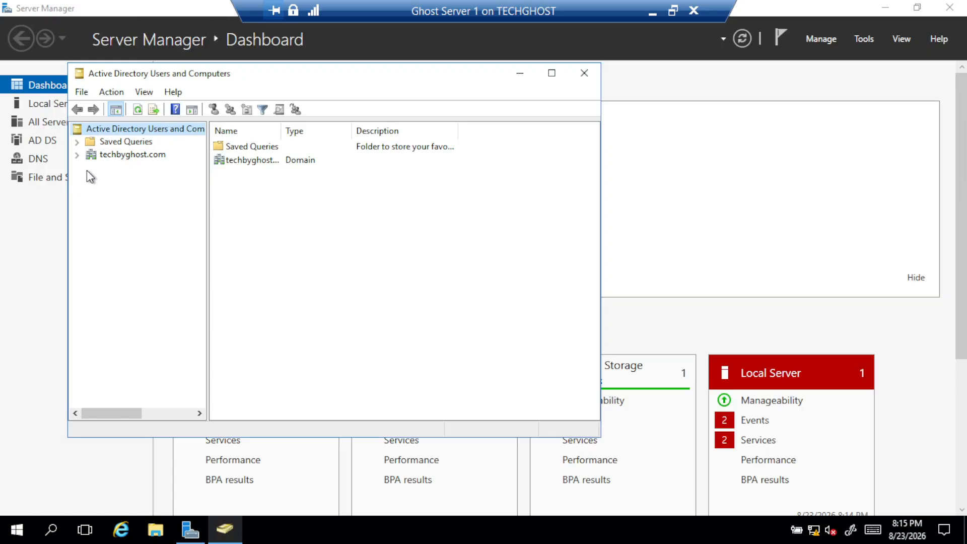
Expand techbyghost.com, open Users, and open the new user account's Properties
{"action": "double_click", "coordinate": [88, 156]}
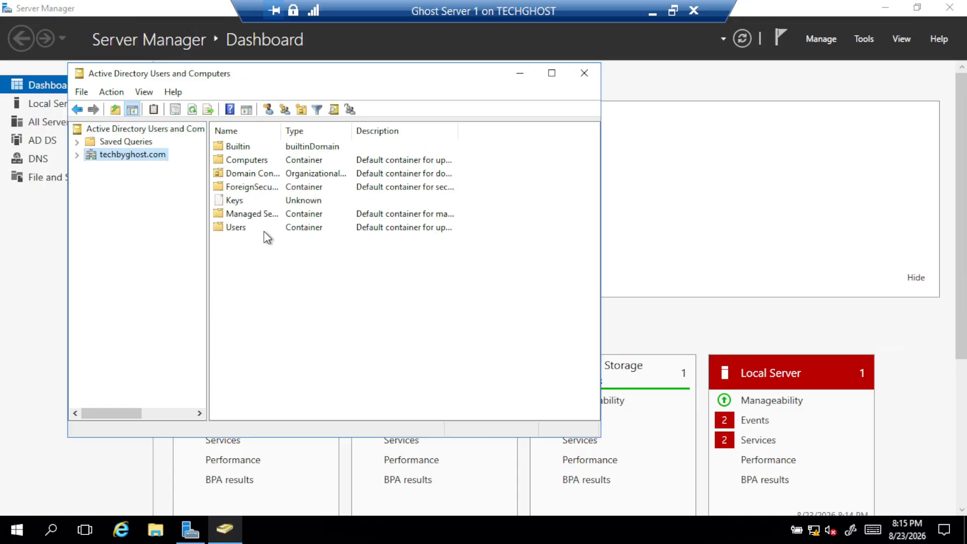
{"action": "double_click", "coordinate": [264, 228]}
{"action": "scroll", "coordinate": [254, 240], "scroll_direction": "down", "scroll_amount": 2}
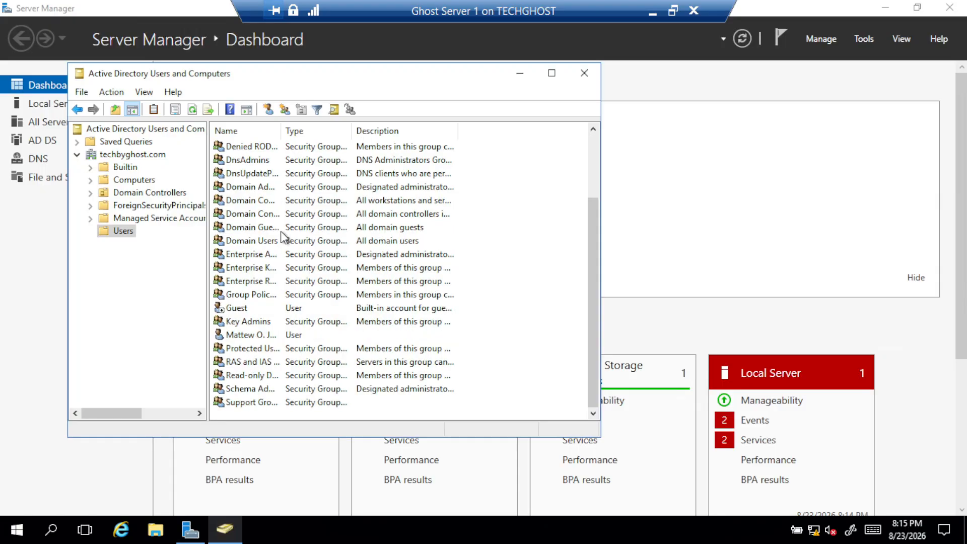
{"action": "left_click", "coordinate": [268, 335]}
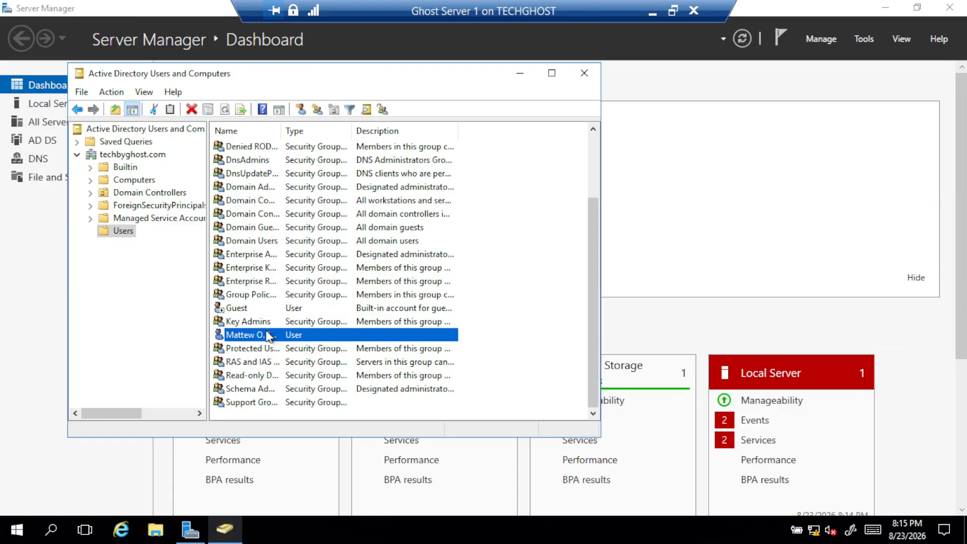
{"action": "right_click", "coordinate": [267, 334]}
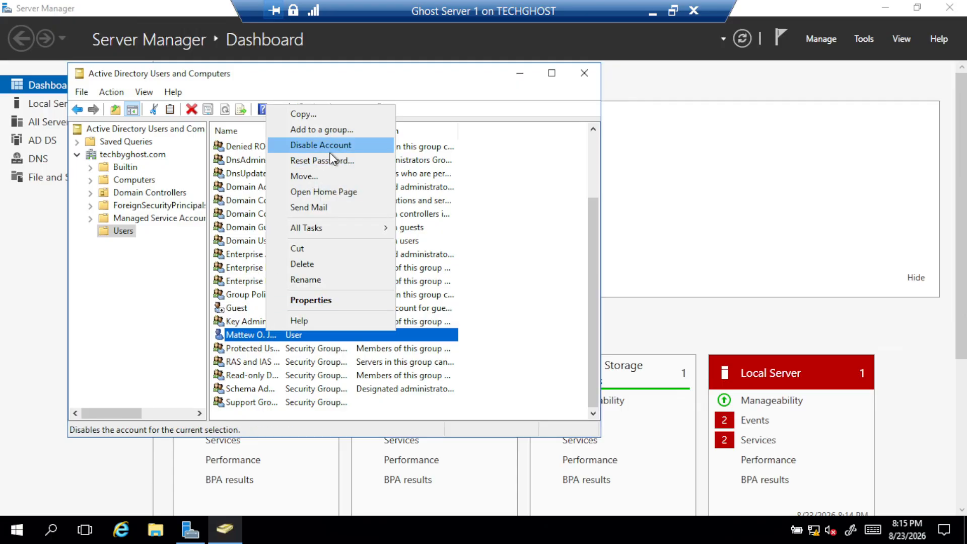
{"action": "left_click", "coordinate": [316, 298]}
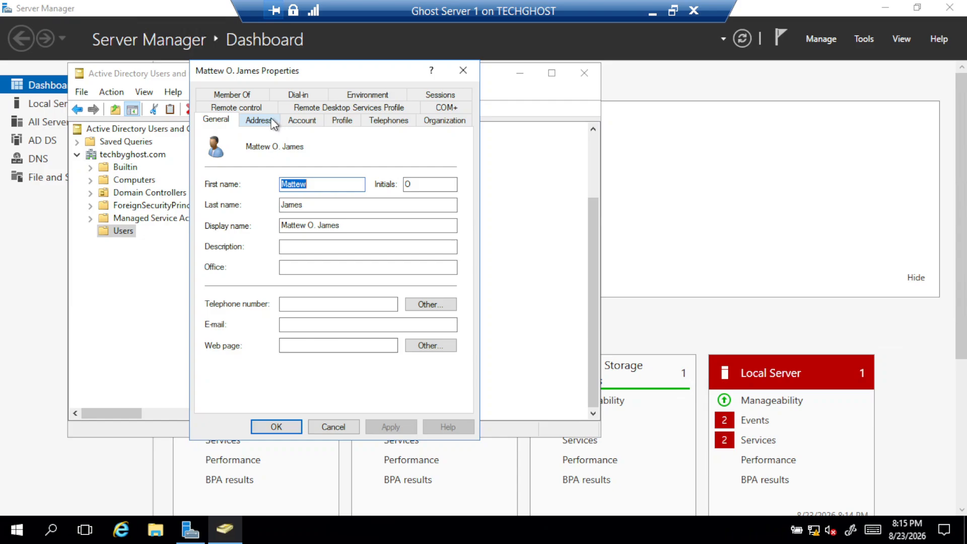
On the Member Of tab, start adding a group, trying the name 'Admin' and checking search locations
{"action": "left_click", "coordinate": [258, 96]}
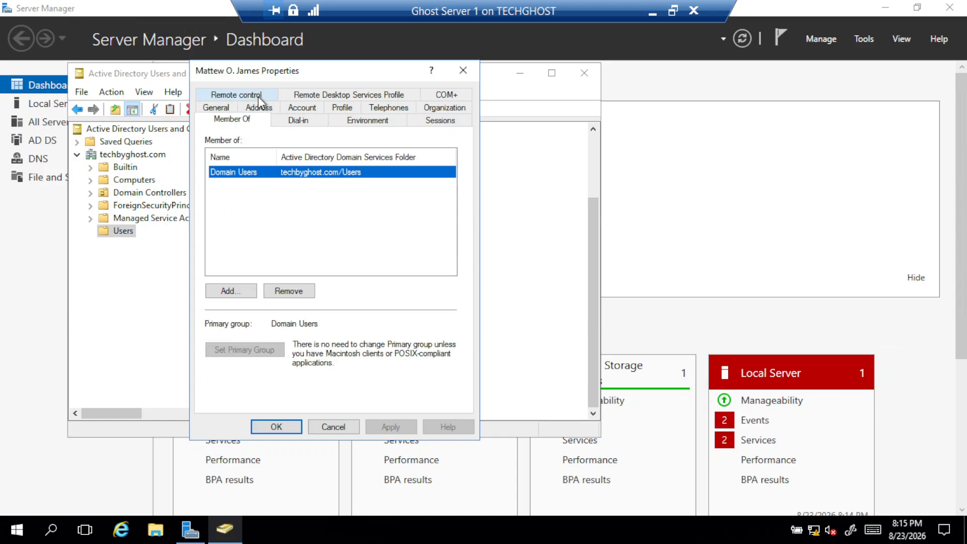
{"action": "left_click", "coordinate": [237, 291]}
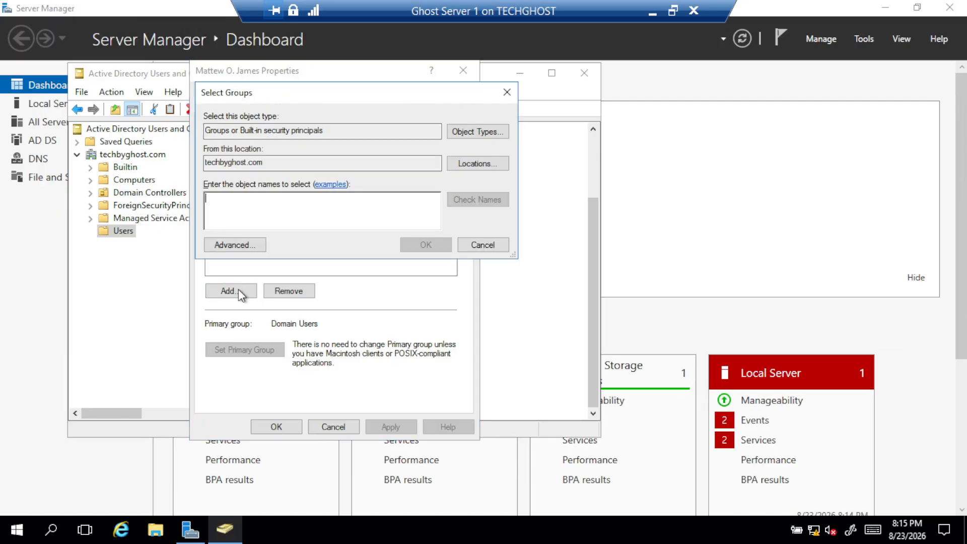
{"action": "type", "text": "t"}
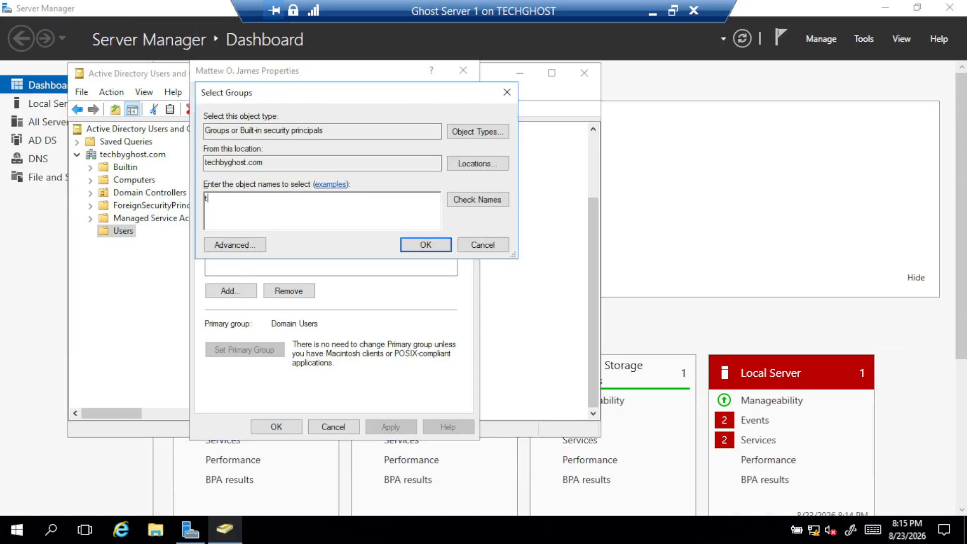
{"action": "key", "text": "BackSpace"}
{"action": "type", "text": "Admin"}
{"action": "left_click", "coordinate": [491, 201]}
{"action": "key", "text": "BackSpace"}
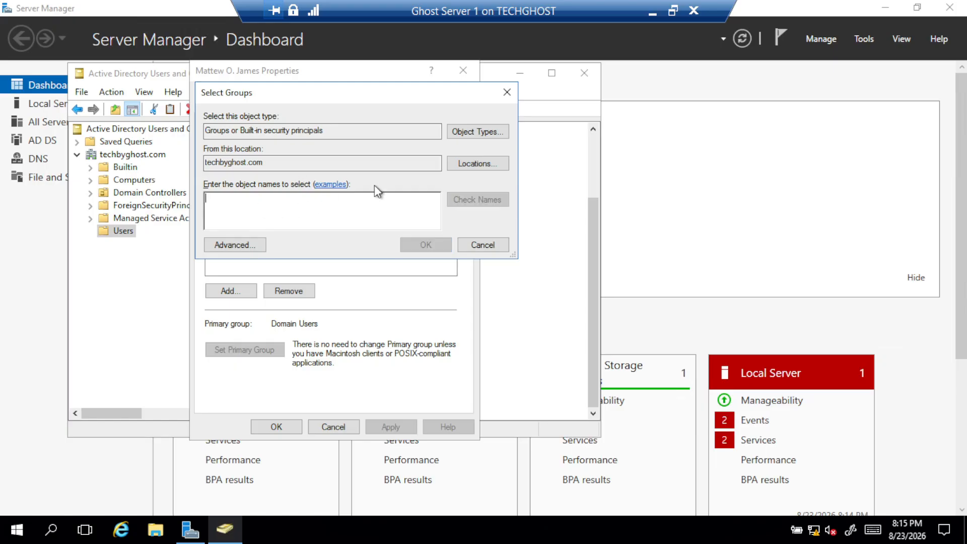
{"action": "left_click", "coordinate": [469, 171]}
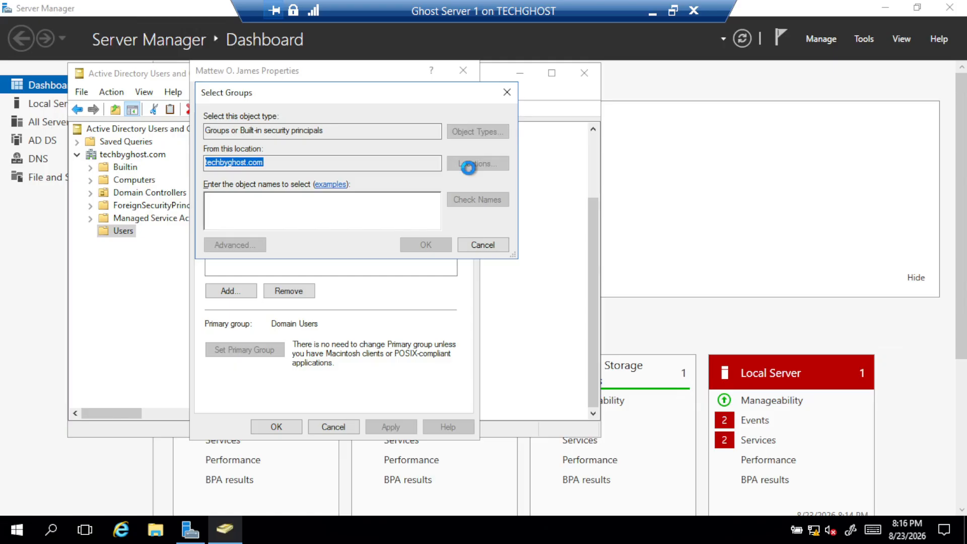
{"action": "left_click", "coordinate": [516, 287]}
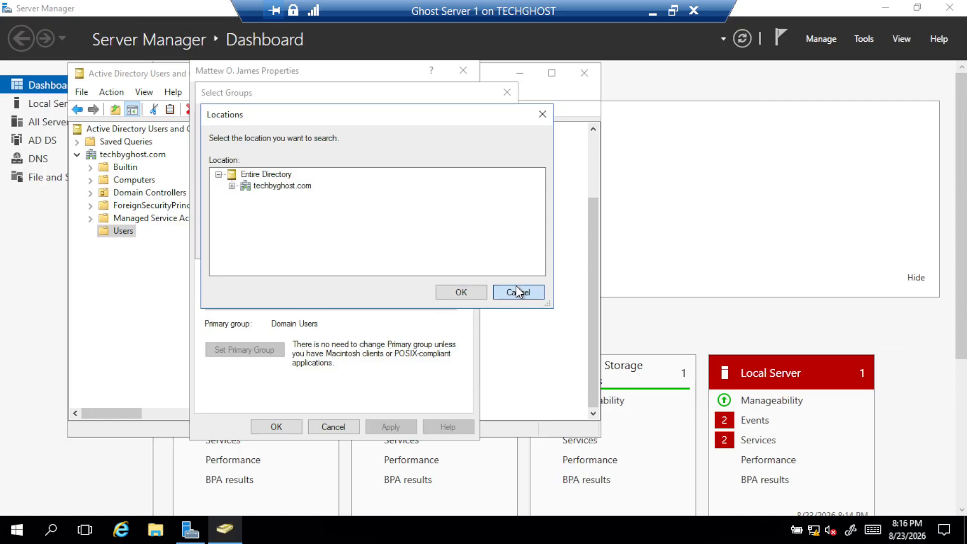
Find the Administrators group via advanced search for 'Administrator', add it, and apply
{"action": "left_click", "coordinate": [241, 244]}
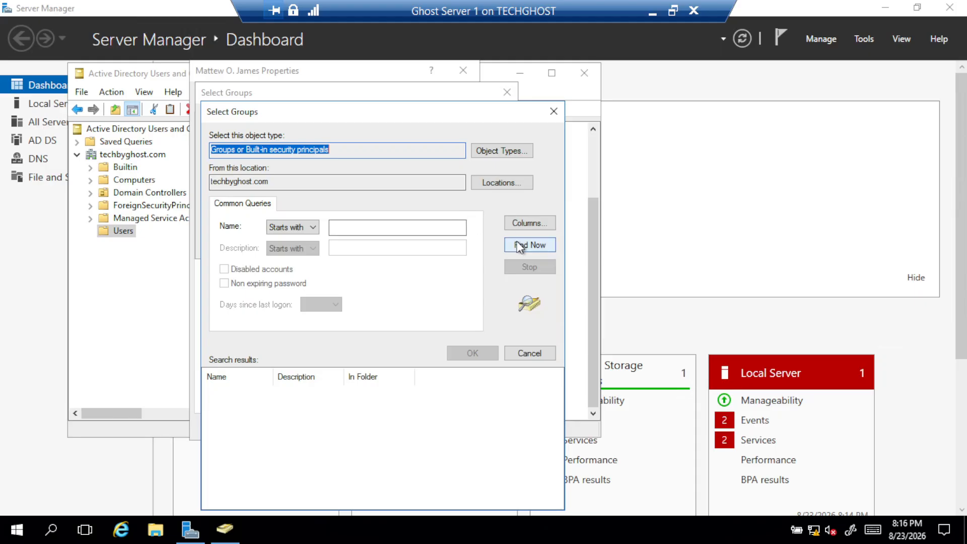
{"action": "left_click", "coordinate": [376, 231]}
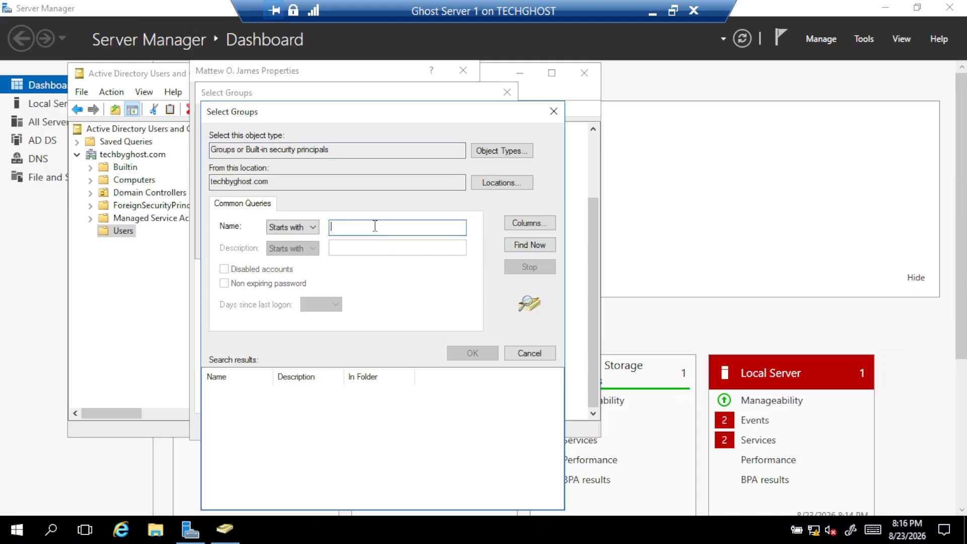
{"action": "type", "text": "Administrator"}
{"action": "left_click", "coordinate": [544, 245]}
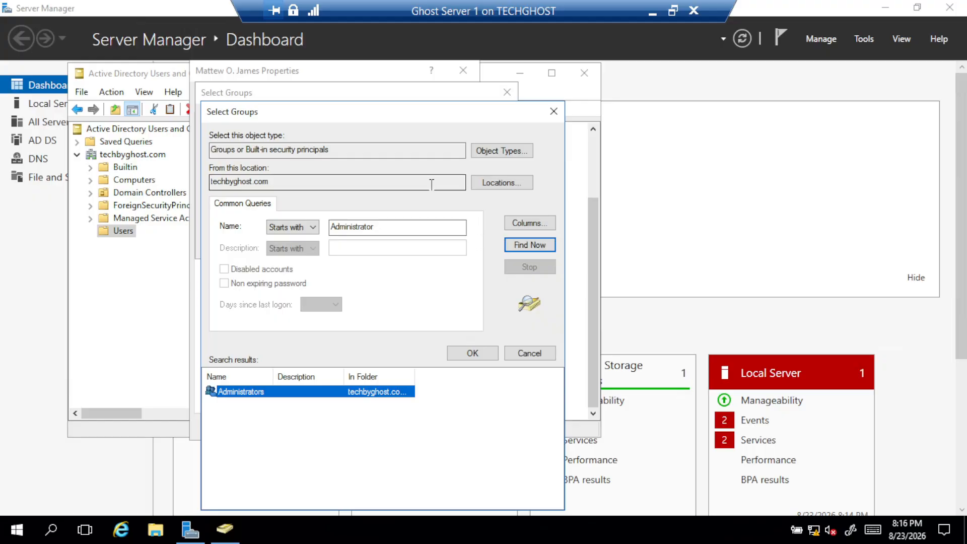
{"action": "left_click", "coordinate": [488, 352]}
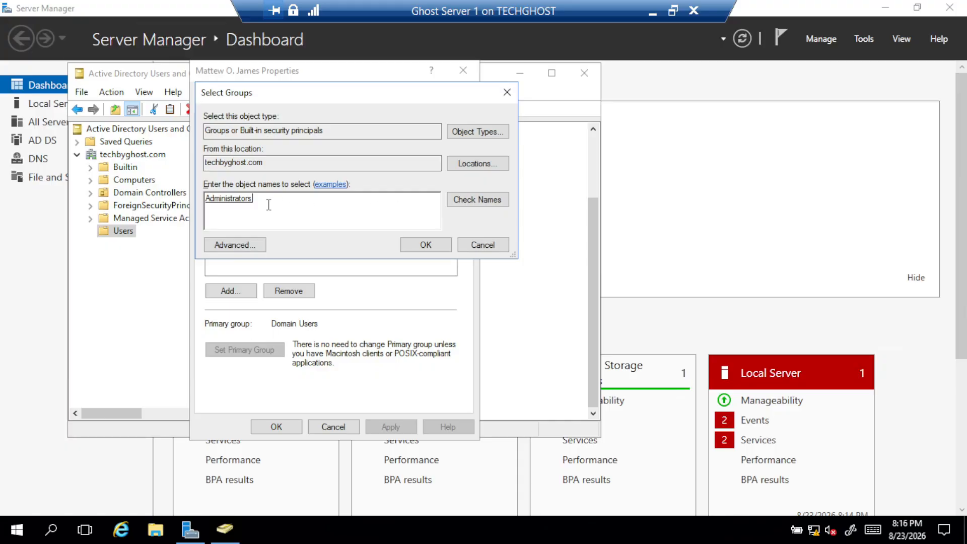
{"action": "left_click", "coordinate": [437, 248]}
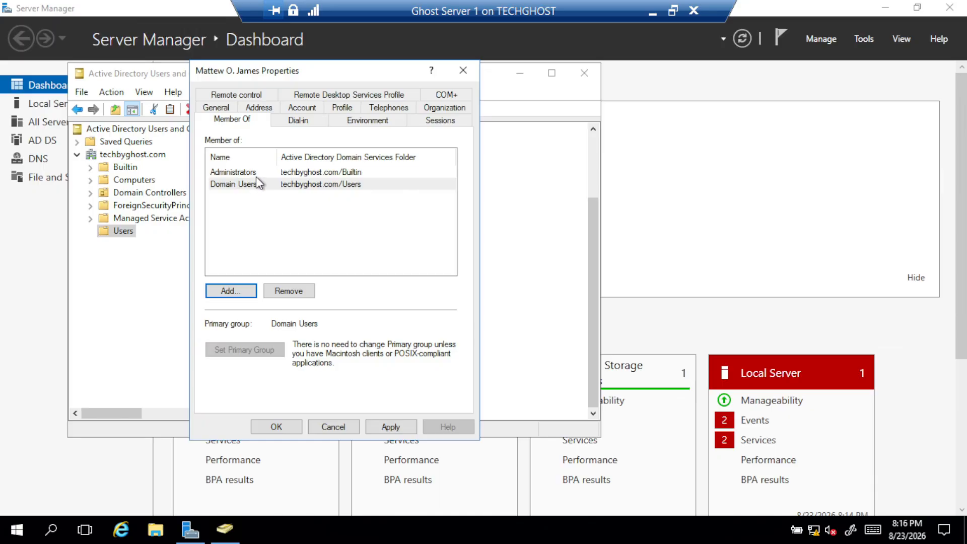
{"action": "left_click", "coordinate": [398, 426]}
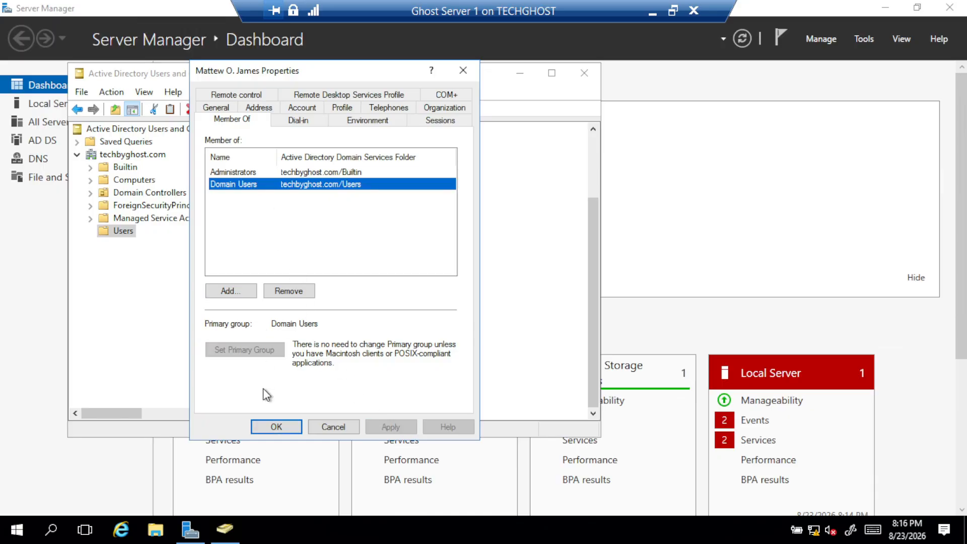
{"action": "left_click", "coordinate": [276, 427]}
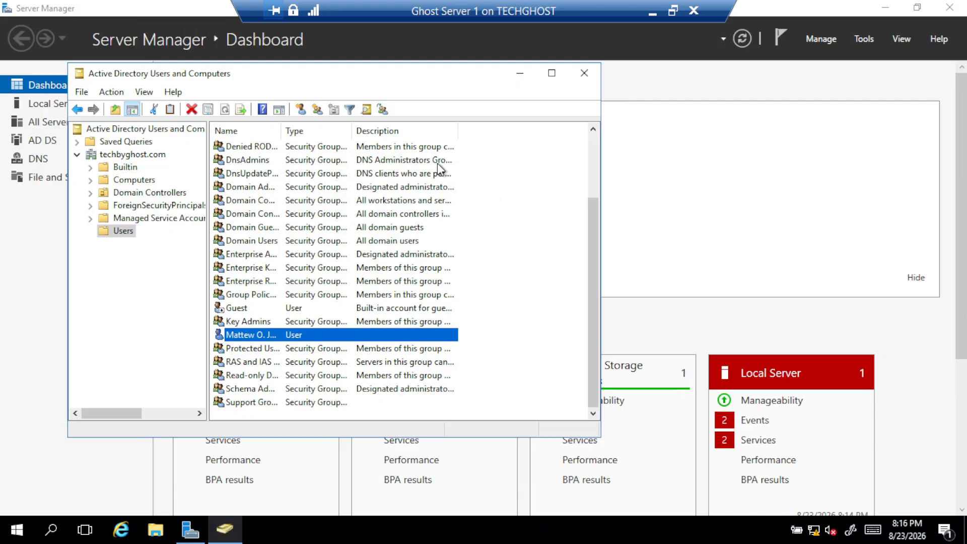
{"action": "scroll", "coordinate": [292, 252], "scroll_direction": "up", "scroll_amount": 2}
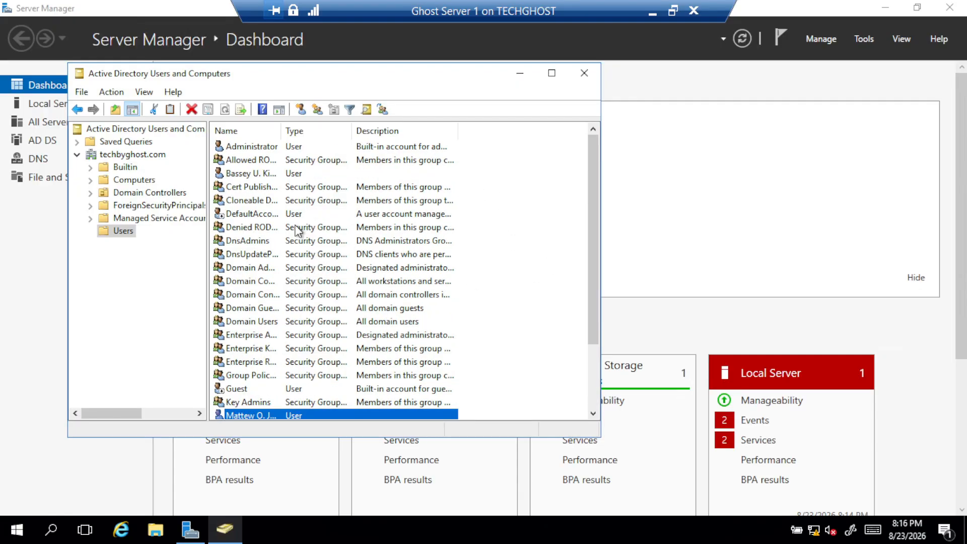
{"action": "double_click", "coordinate": [261, 149]}
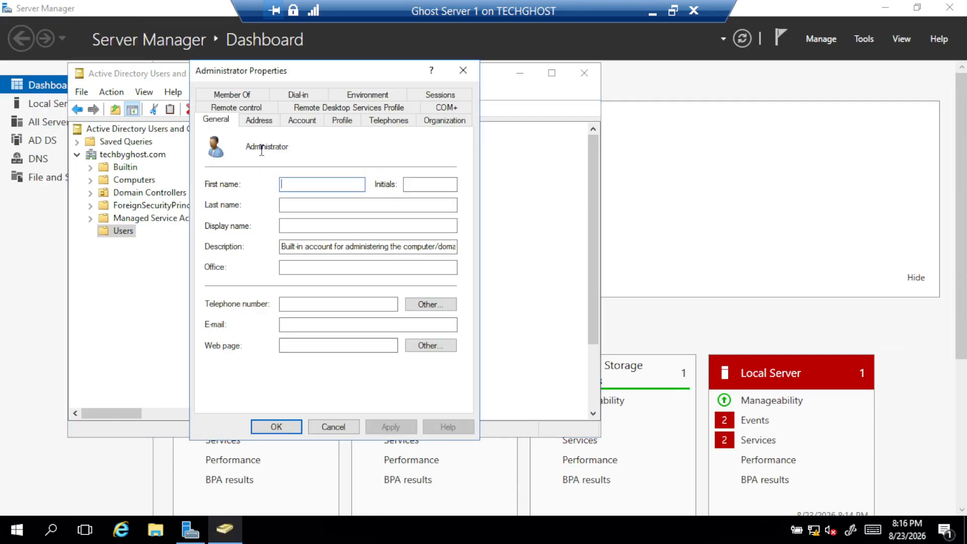
{"action": "left_click", "coordinate": [225, 97]}
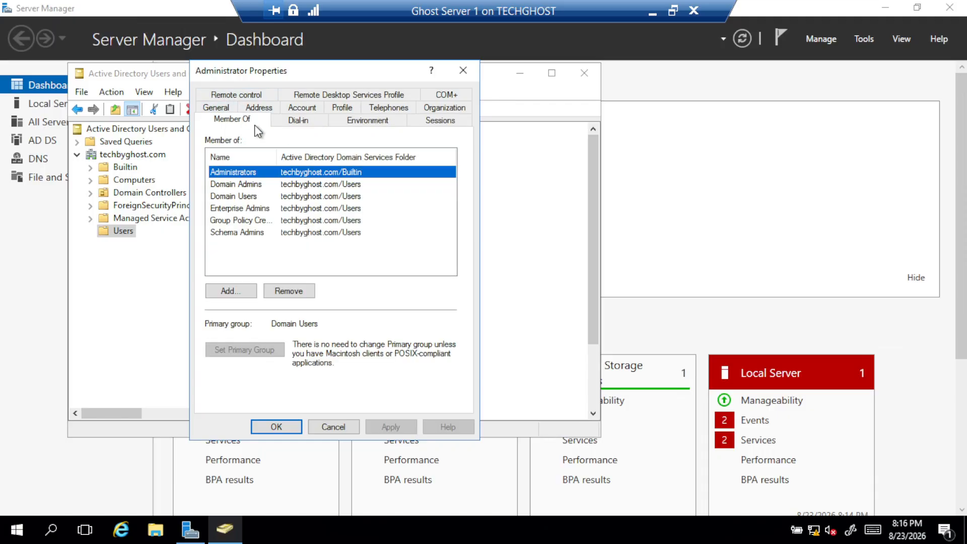
{"action": "double_click", "coordinate": [260, 172]}
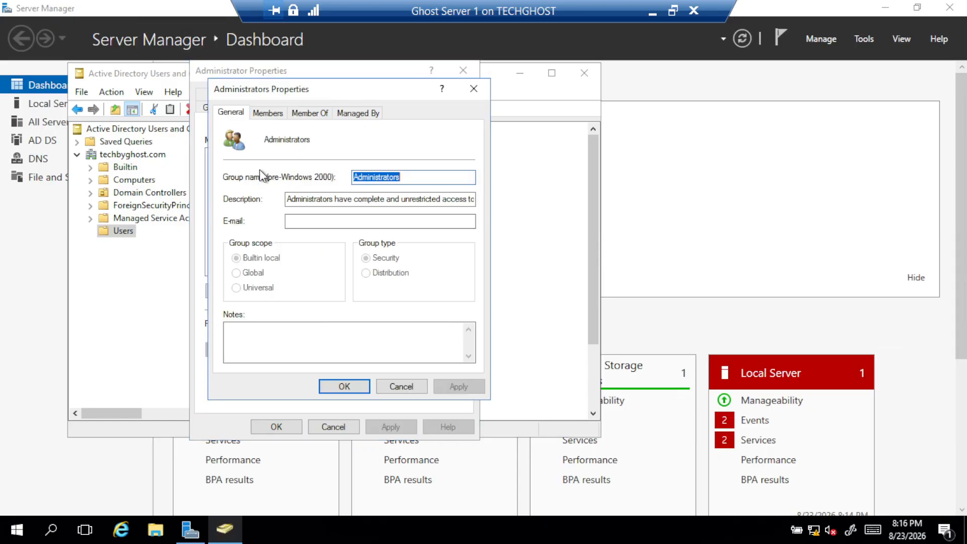
{"action": "left_click", "coordinate": [284, 114]}
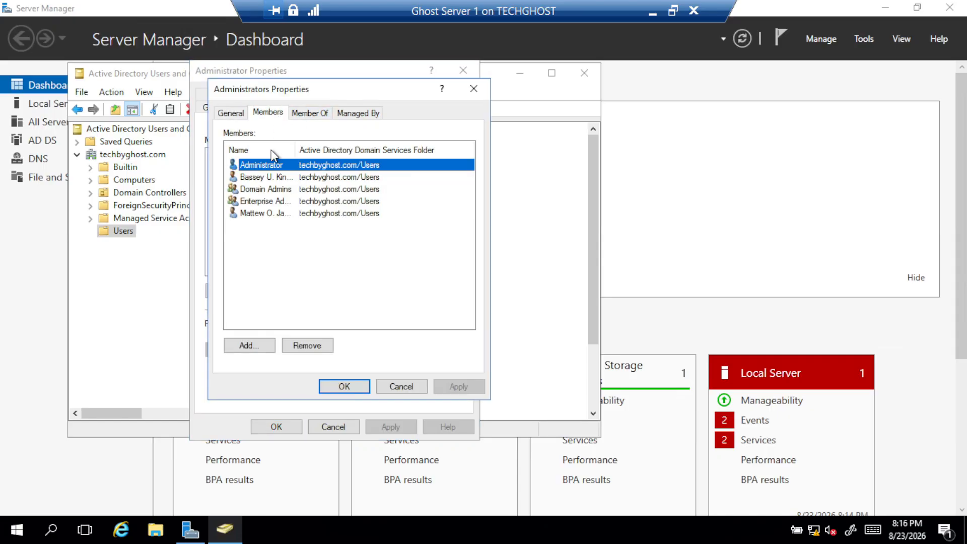
{"action": "left_click", "coordinate": [280, 213]}
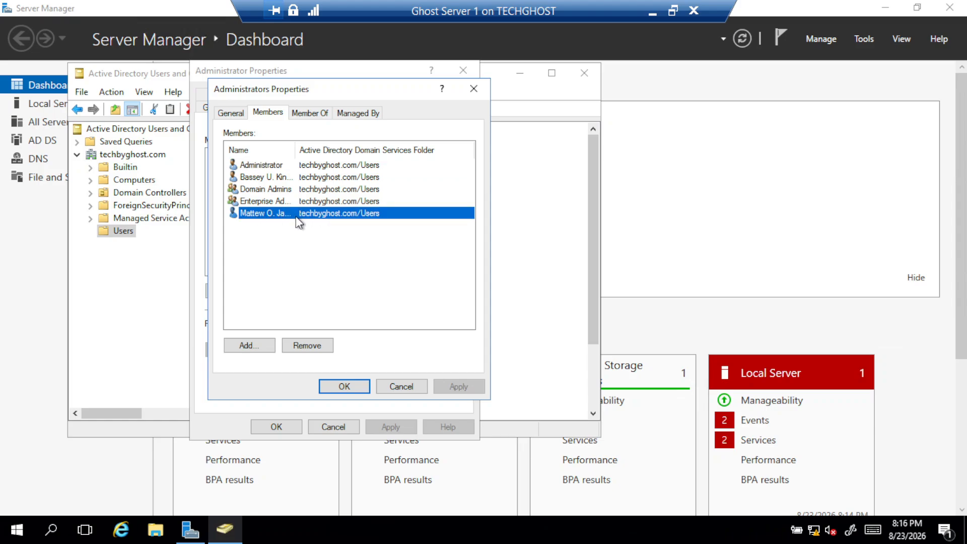
{"action": "left_click", "coordinate": [302, 348]}
{"action": "left_click", "coordinate": [530, 318]}
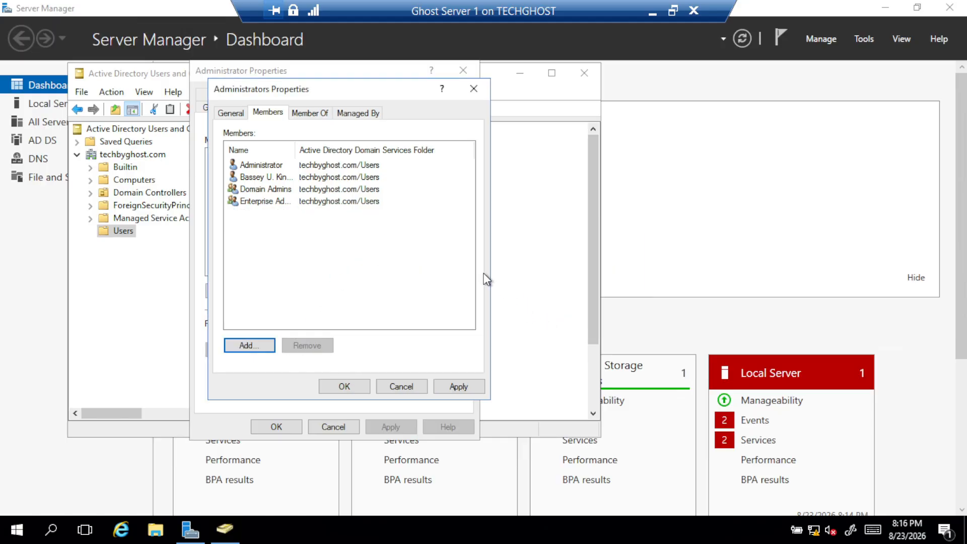
{"action": "left_click", "coordinate": [453, 385]}
{"action": "left_click", "coordinate": [350, 385]}
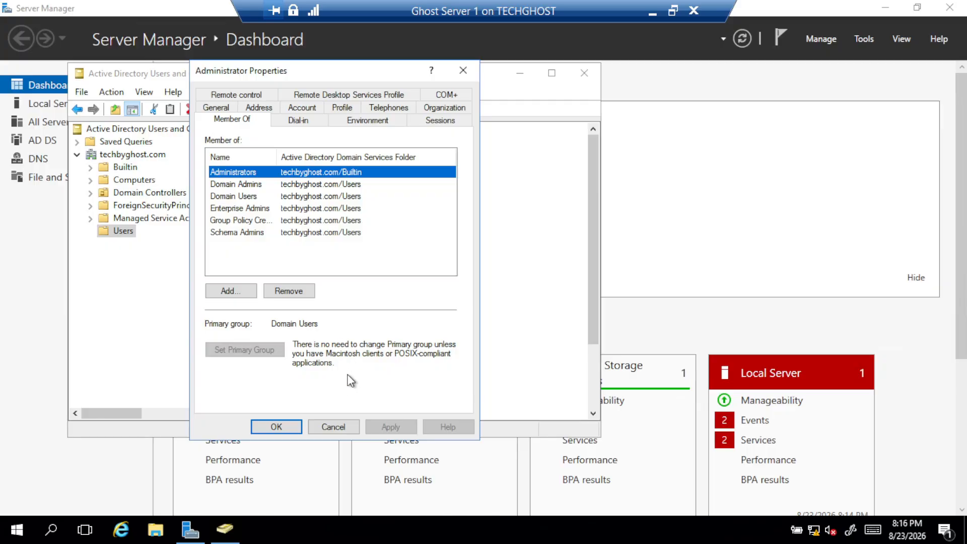
{"action": "left_click", "coordinate": [276, 422]}
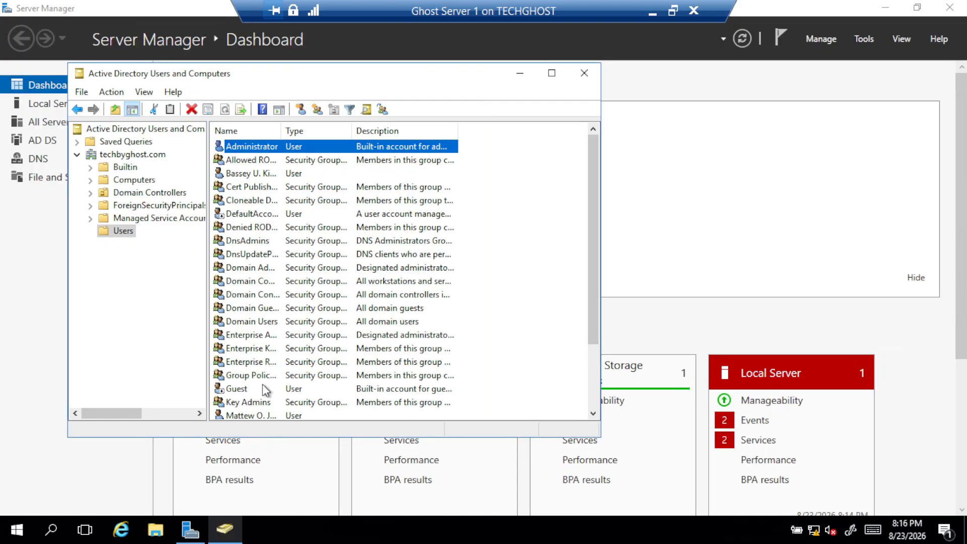
{"action": "double_click", "coordinate": [261, 415]}
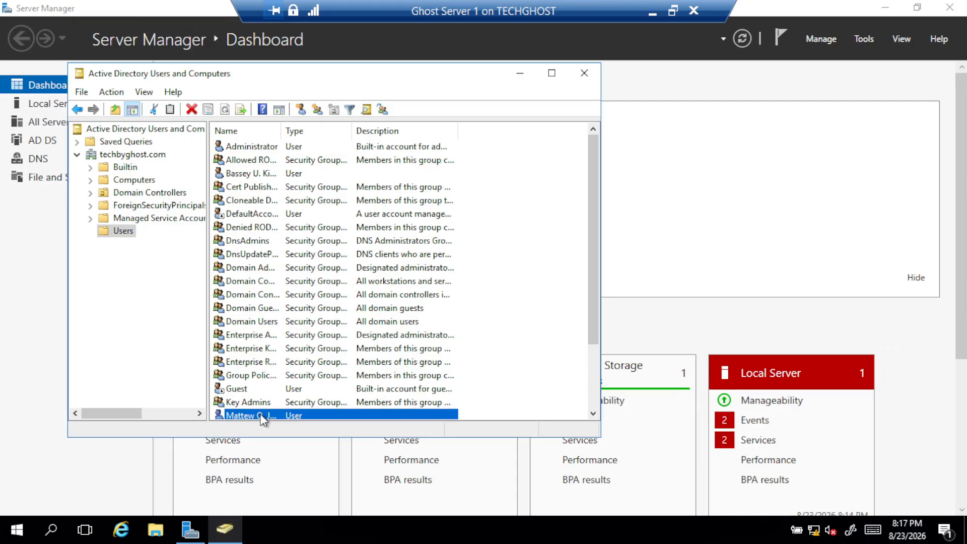
{"action": "left_click", "coordinate": [235, 95]}
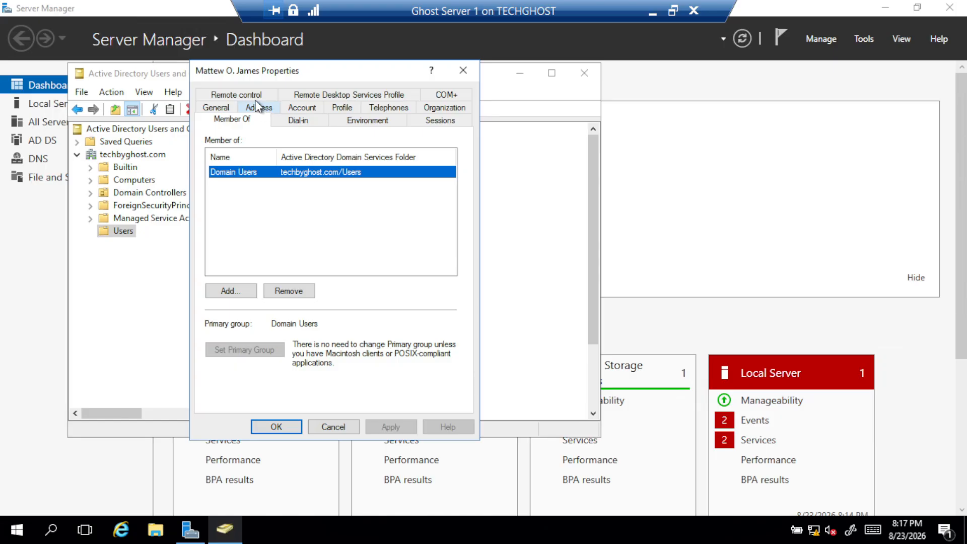
{"action": "left_click", "coordinate": [276, 427]}
{"action": "left_click", "coordinate": [280, 148]}
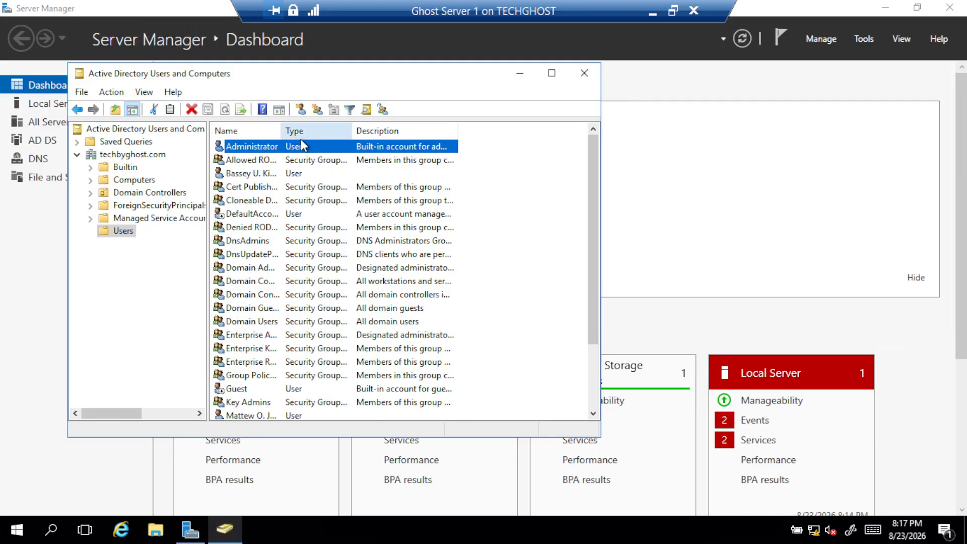
Open the Administrators group's Members list from the Administrator account's Member Of tab
{"action": "double_click", "coordinate": [324, 146]}
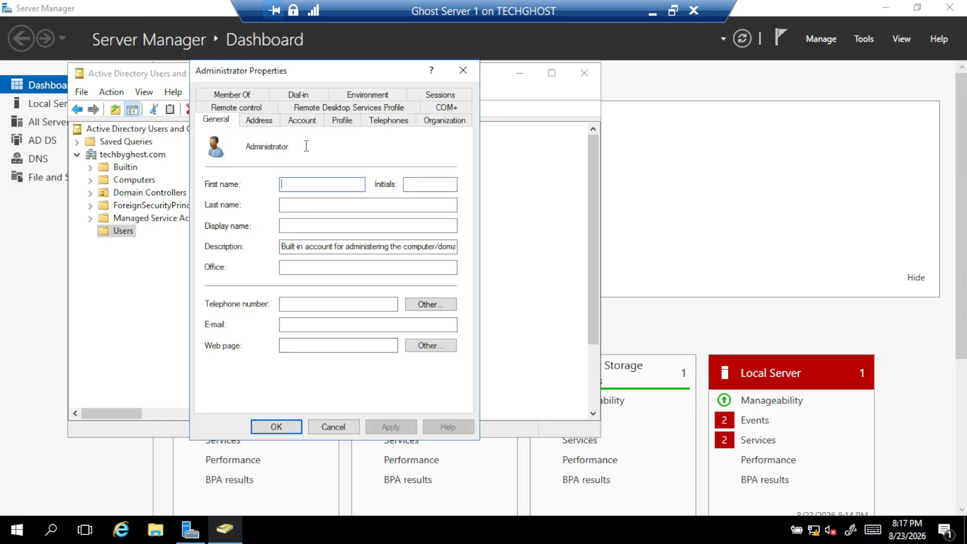
{"action": "left_click", "coordinate": [247, 89]}
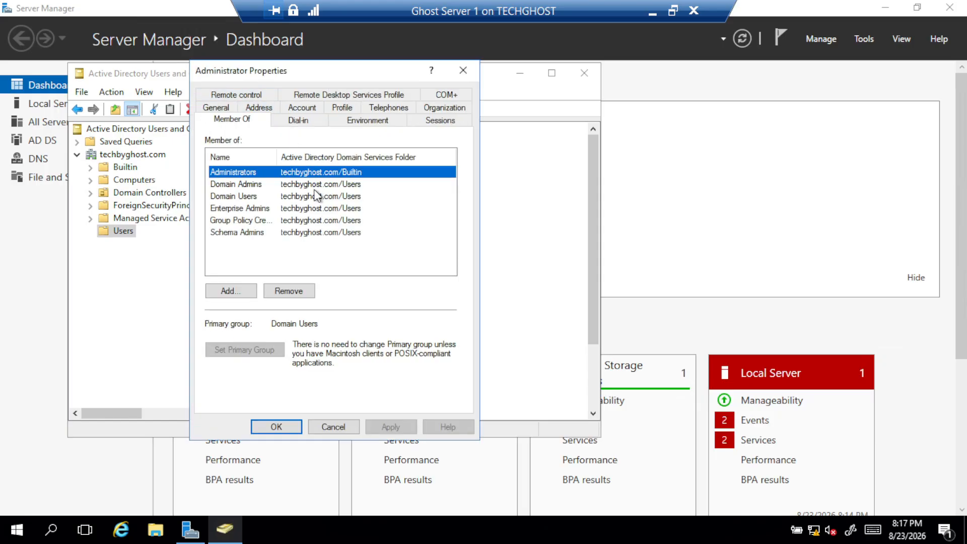
{"action": "double_click", "coordinate": [266, 174]}
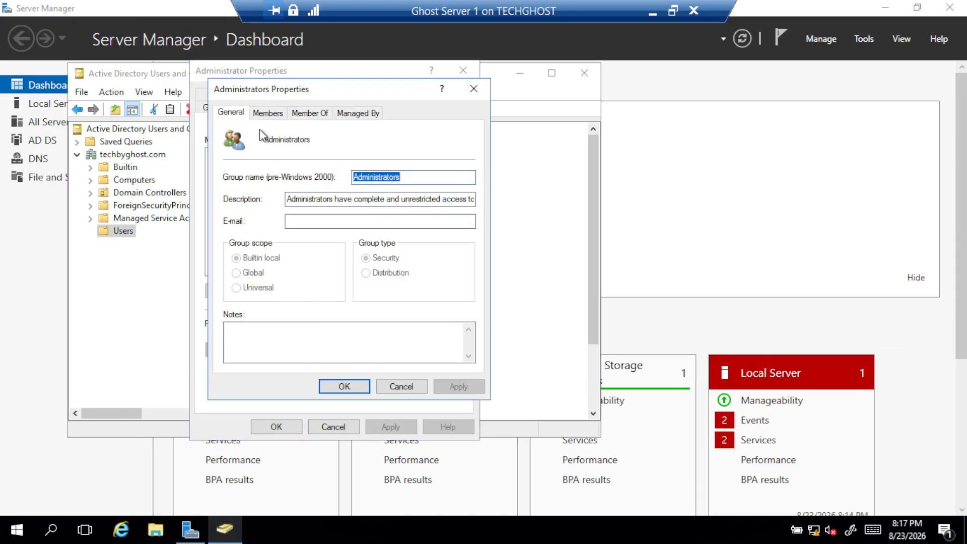
{"action": "left_click", "coordinate": [263, 110]}
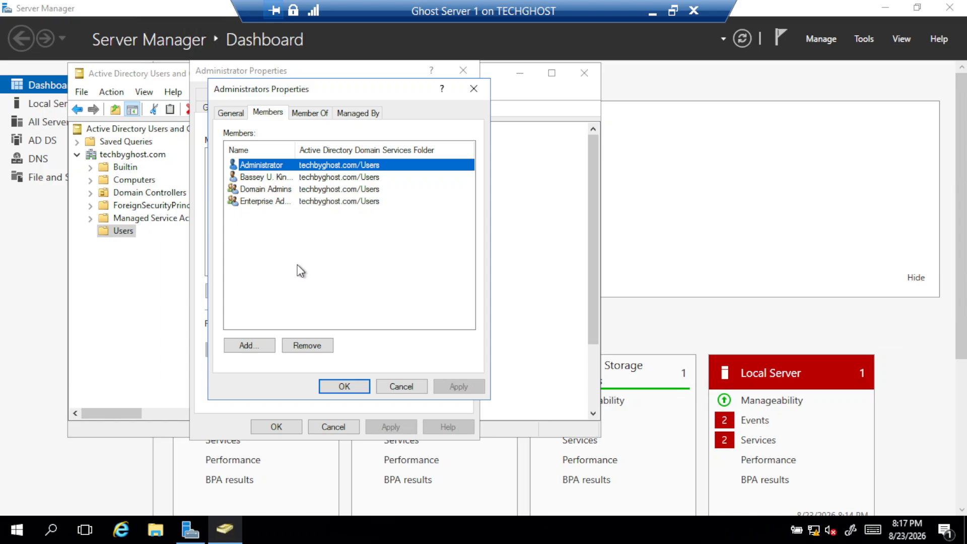
Add the new user as an Administrators member, checking the name, then apply and close
{"action": "left_click", "coordinate": [255, 348]}
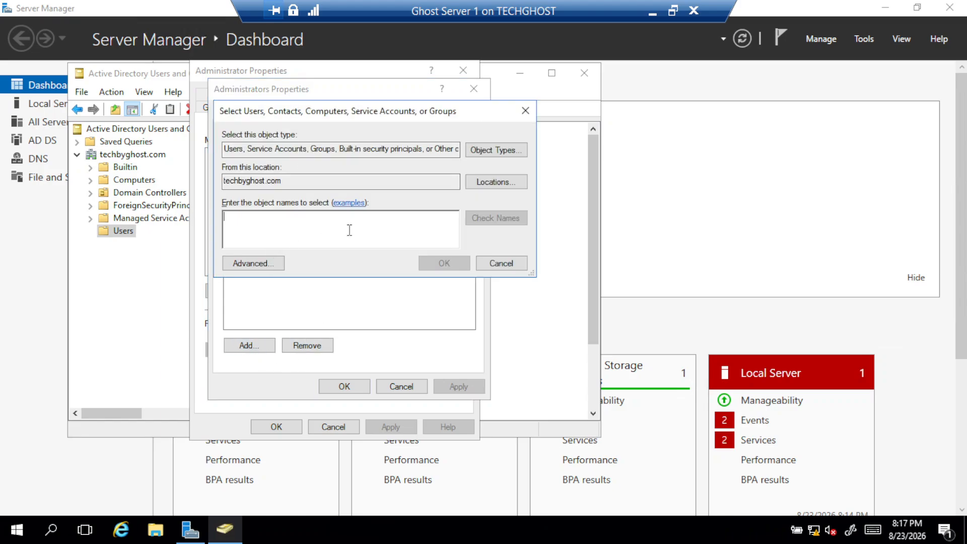
{"action": "type", "text": "A"}
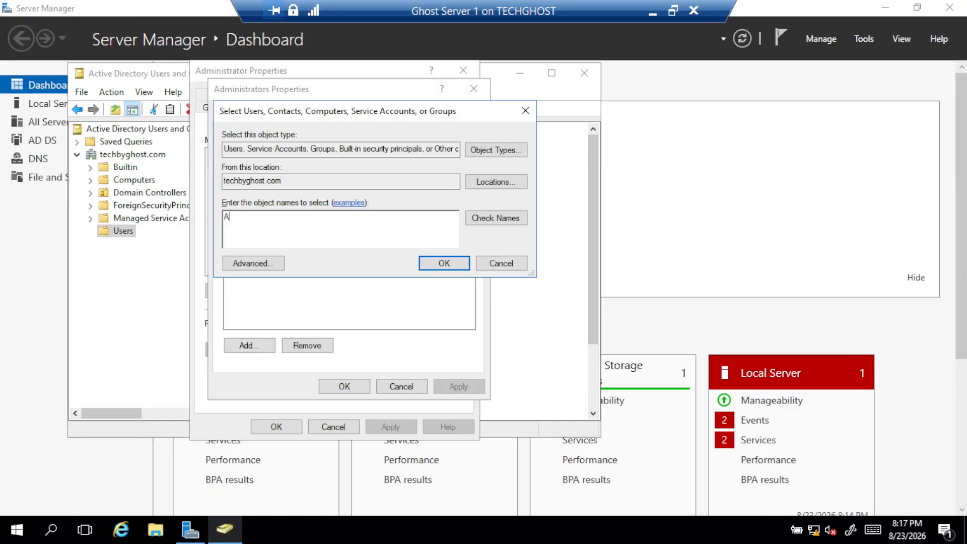
{"action": "key", "text": "BackSpace"}
{"action": "type", "text": "Mattew"}
{"action": "left_click", "coordinate": [494, 217]}
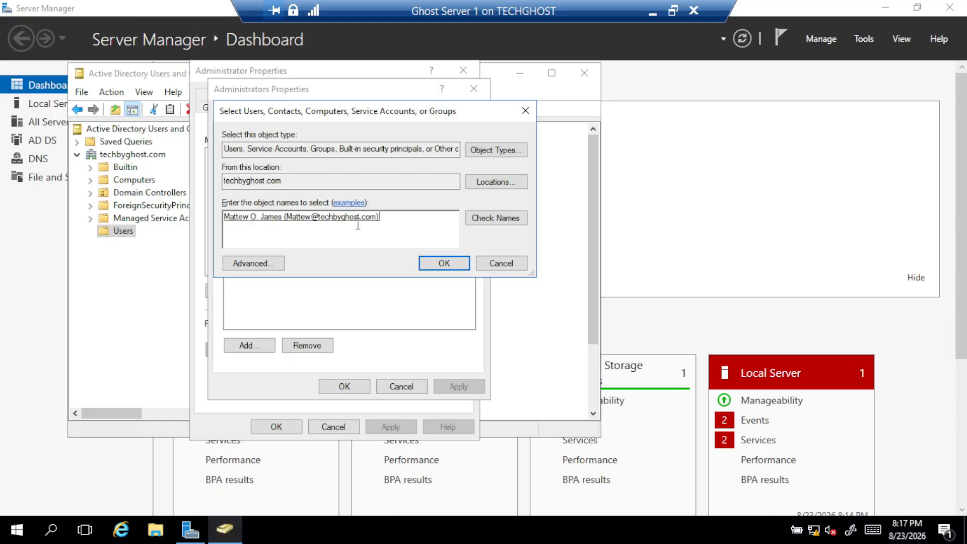
{"action": "left_click", "coordinate": [456, 263]}
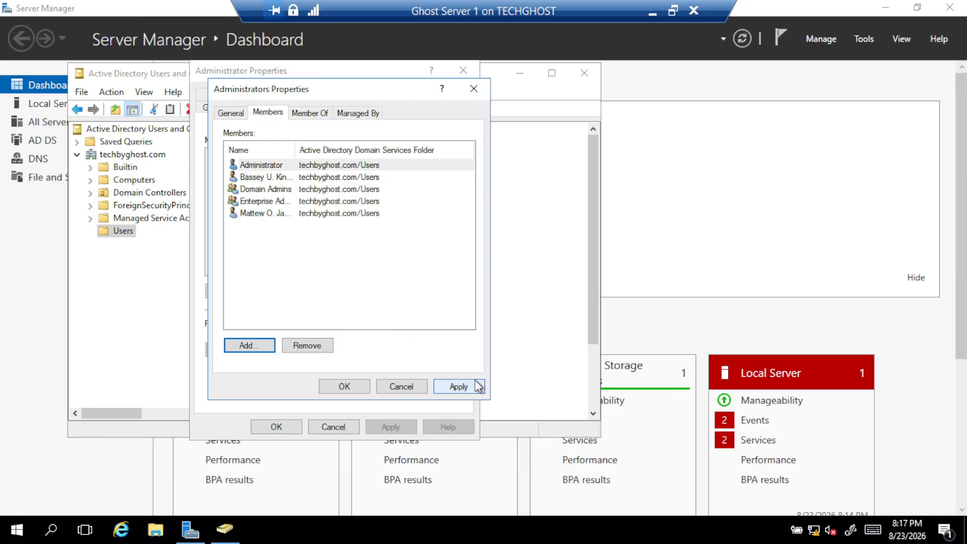
{"action": "left_click", "coordinate": [438, 386]}
{"action": "left_click", "coordinate": [345, 387]}
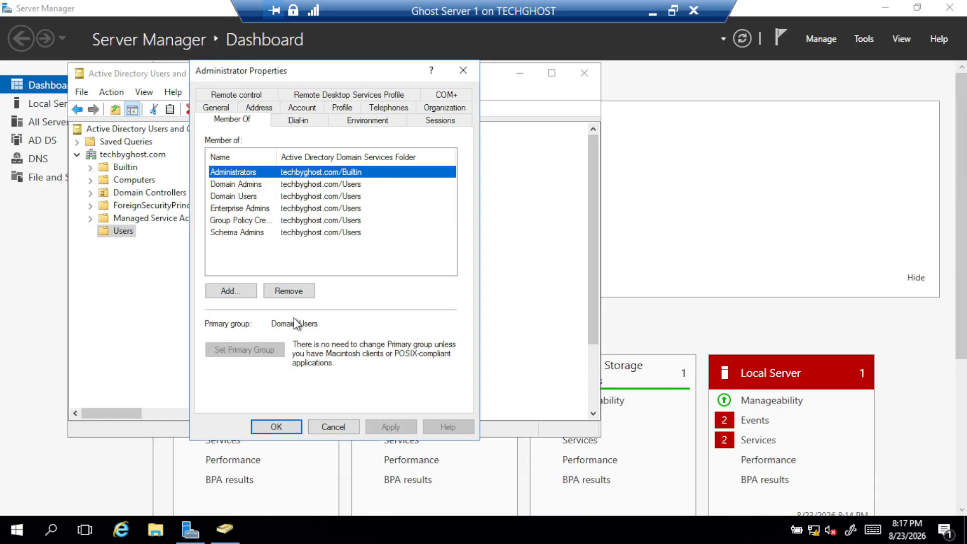
{"action": "left_click", "coordinate": [255, 425]}
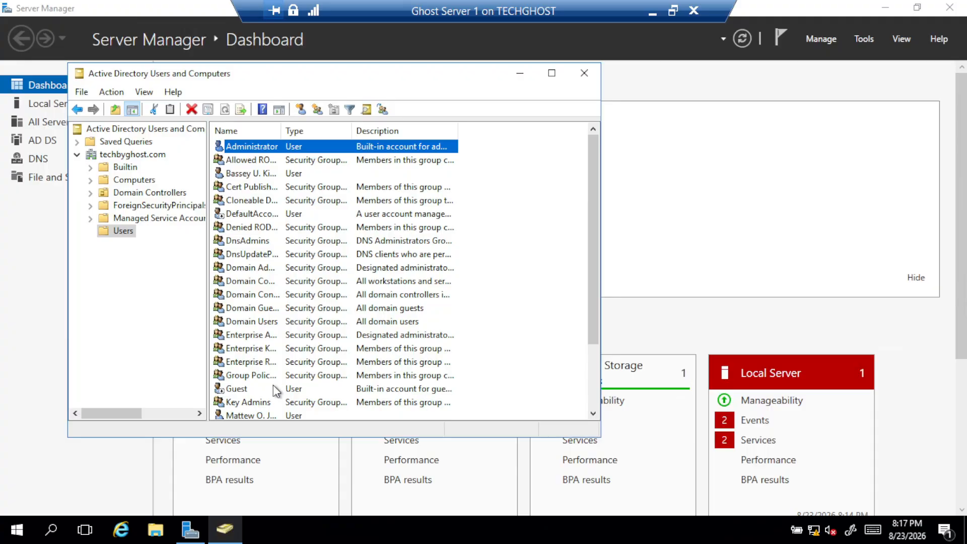
Reopen the new user's properties to confirm the Administrators membership
{"action": "double_click", "coordinate": [262, 415]}
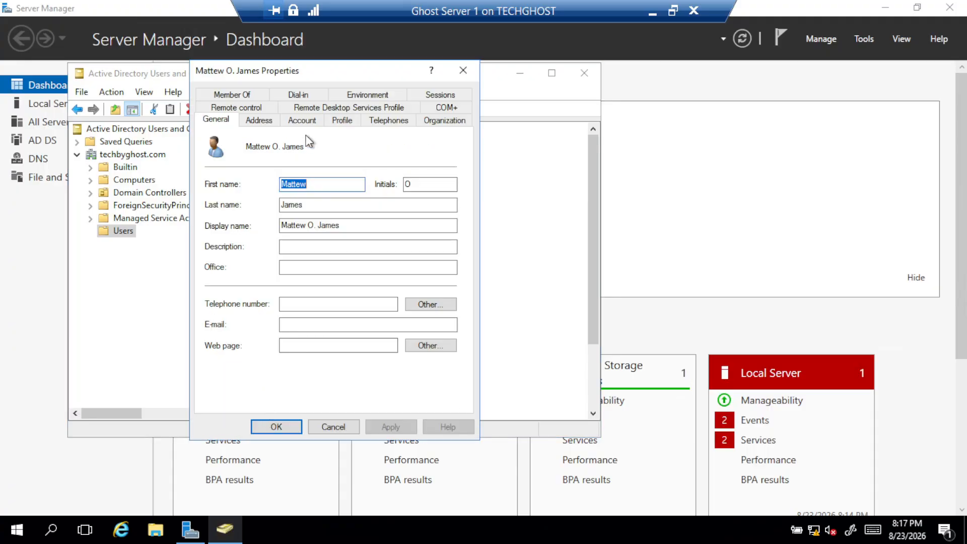
{"action": "left_click", "coordinate": [238, 99]}
{"action": "left_click", "coordinate": [237, 99]}
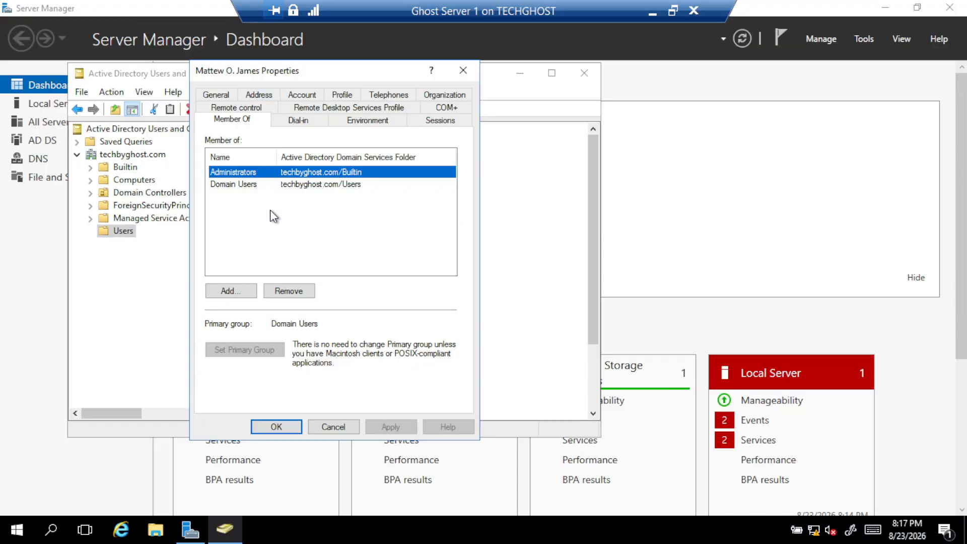
{"action": "left_click", "coordinate": [277, 427]}
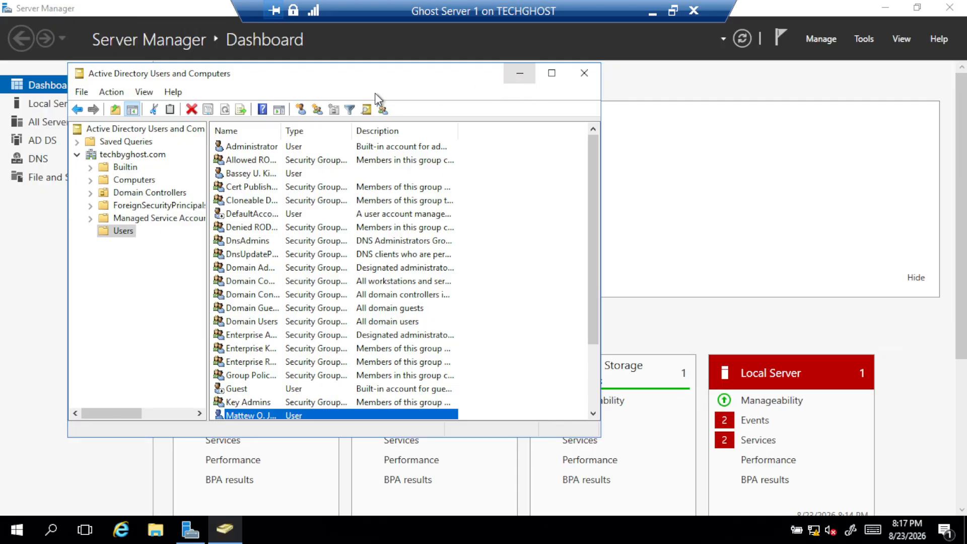
Close the ADUC console and sign out of the administrator session from Start
{"action": "left_click_drag", "start_coordinate": [384, 78], "coordinate": [519, 58]}
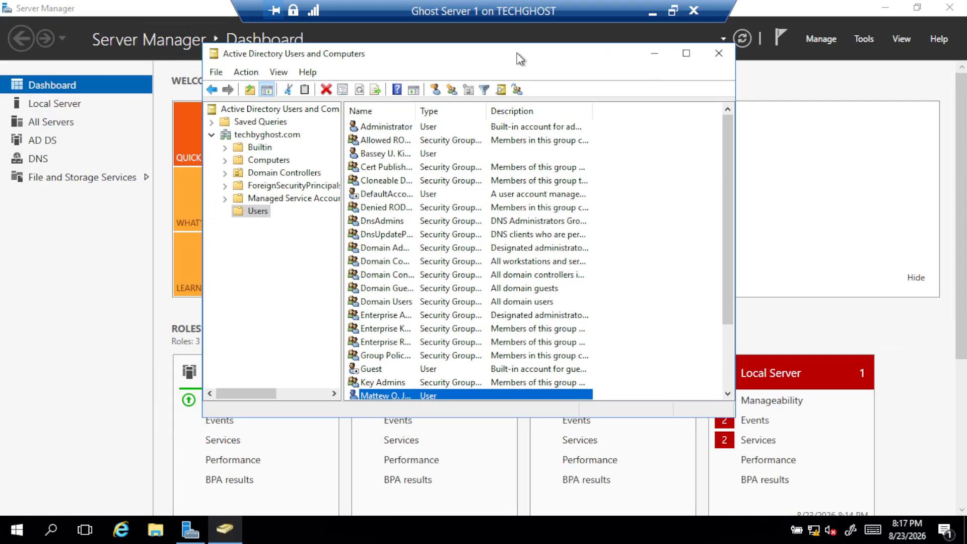
{"action": "left_click", "coordinate": [726, 47]}
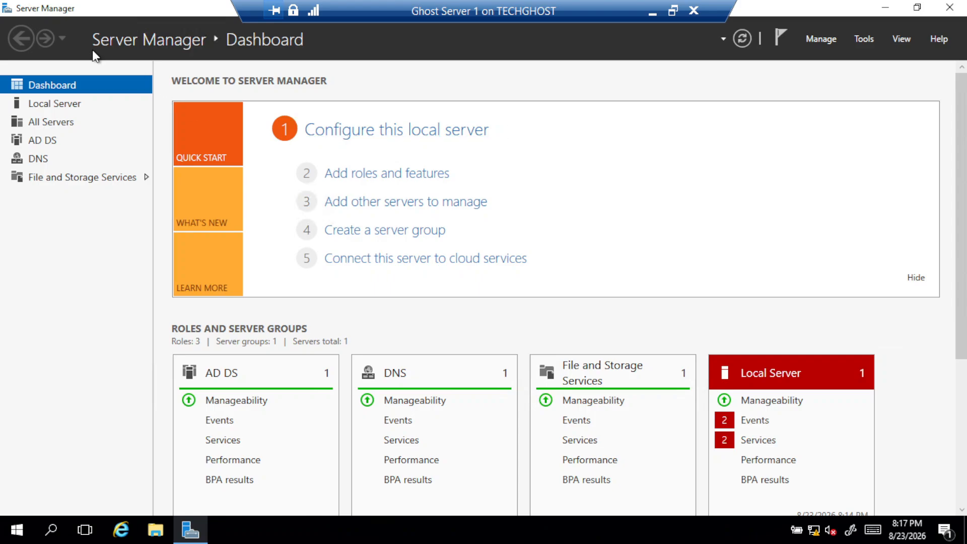
{"action": "left_click", "coordinate": [17, 530]}
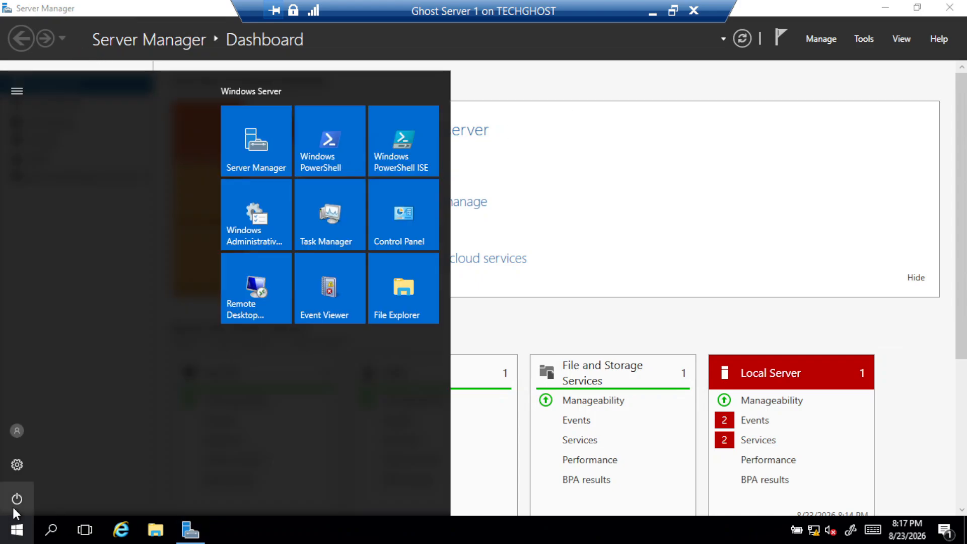
{"action": "left_click", "coordinate": [19, 426]}
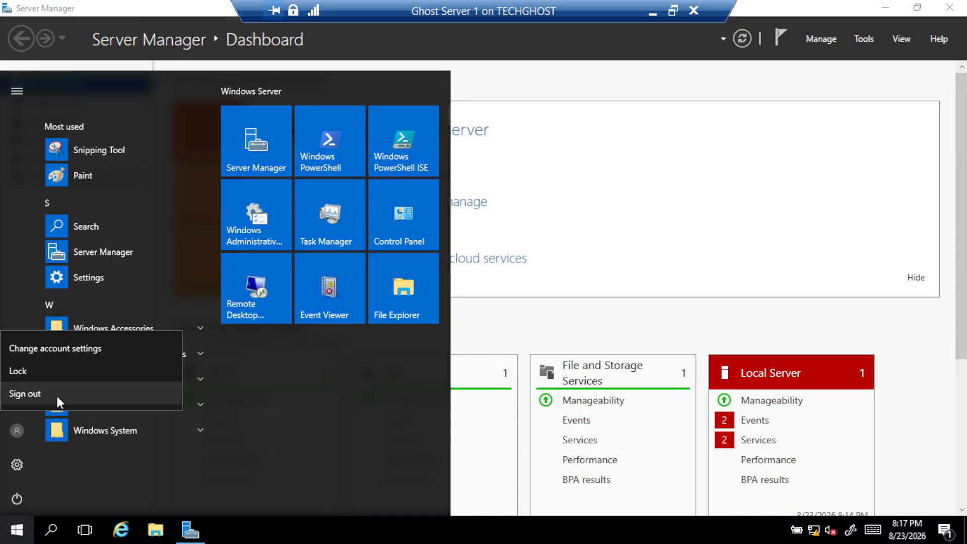
{"action": "left_click", "coordinate": [58, 402]}
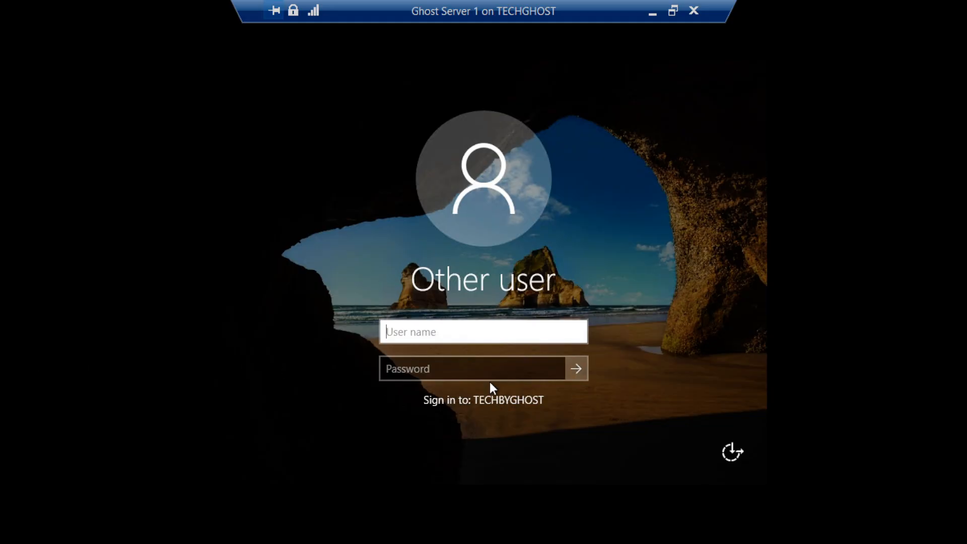
Sign in to TECHBYGHOST with the new user's name and password
{"action": "type", "text": "Mat"}
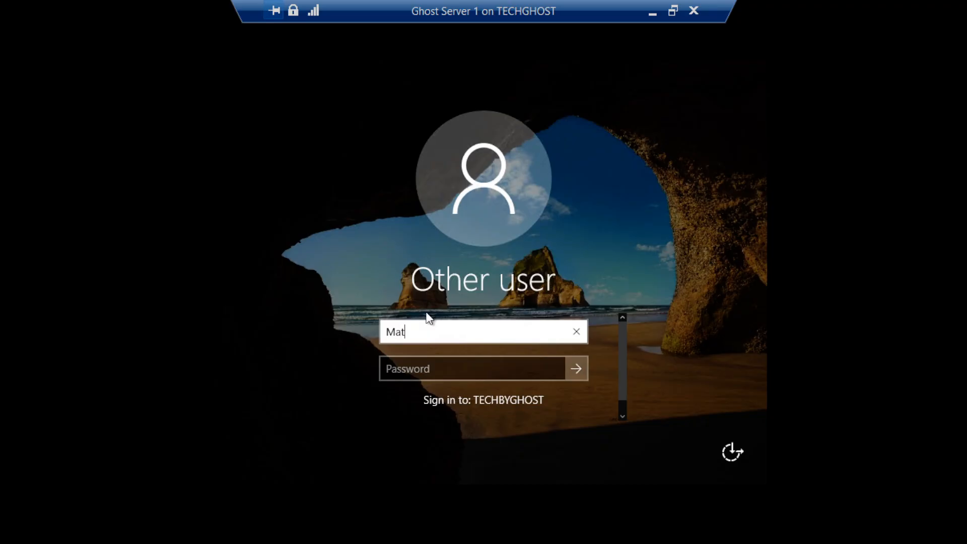
{"action": "type", "text": "c"}
{"action": "key", "text": "BackSpace"}
{"action": "type", "text": "tew"}
{"action": "key", "text": "Tab"}
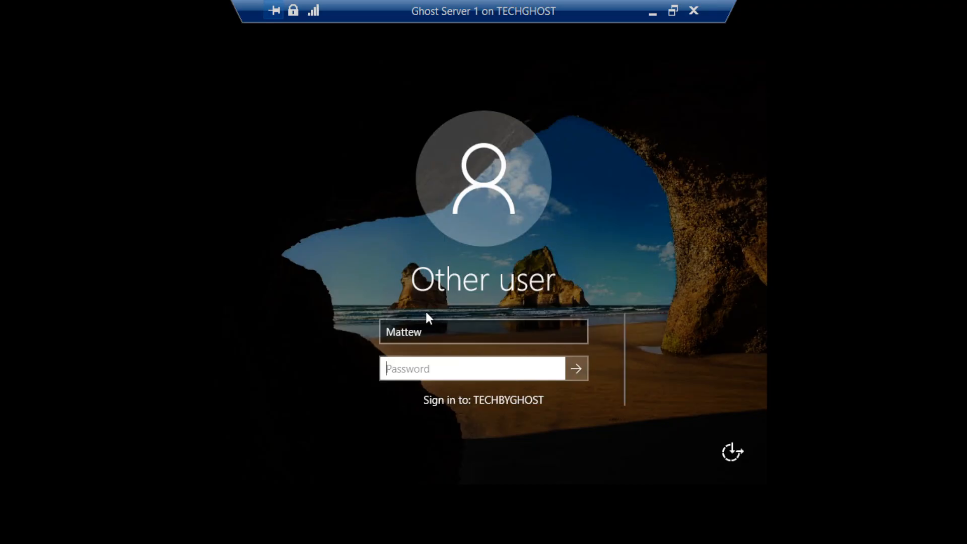
{"action": "type", "text": "p******"}
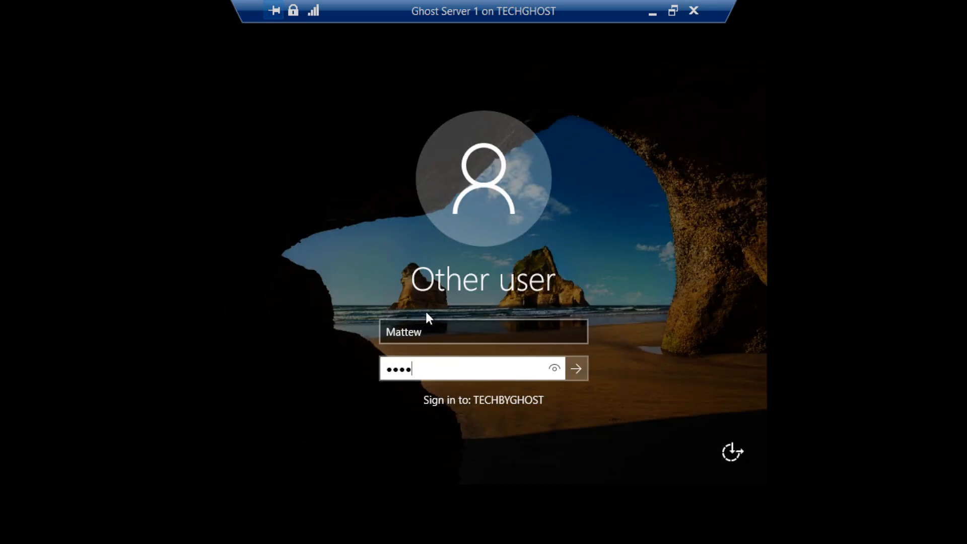
{"action": "type", "text": "*"}
{"action": "left_click", "coordinate": [574, 368]}
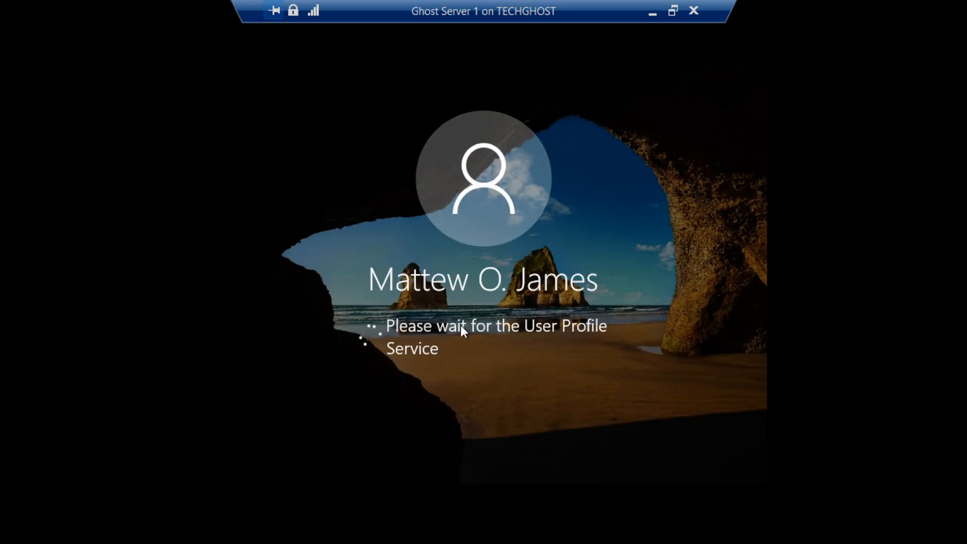